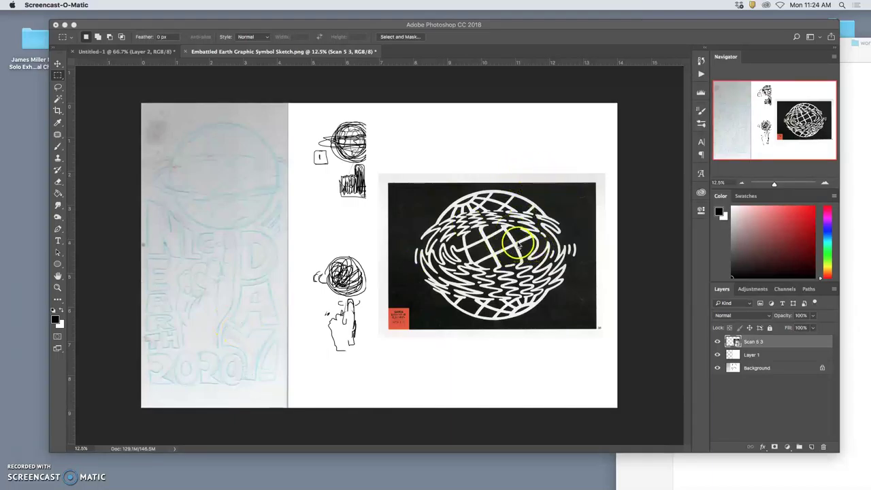
Move the Scan 5 3 globe layer up the page and drag Scan 5.png from Finder onto the canvas
left_click(58, 63)
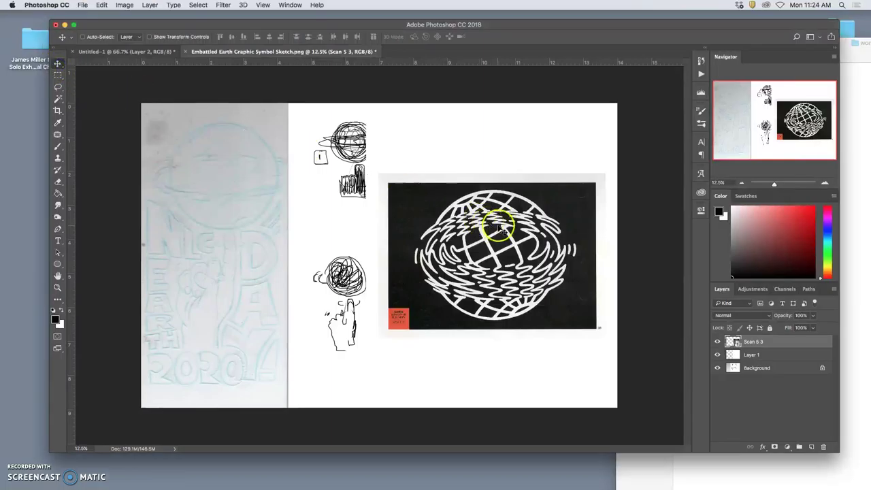
left_click_drag(489, 216, 498, 161)
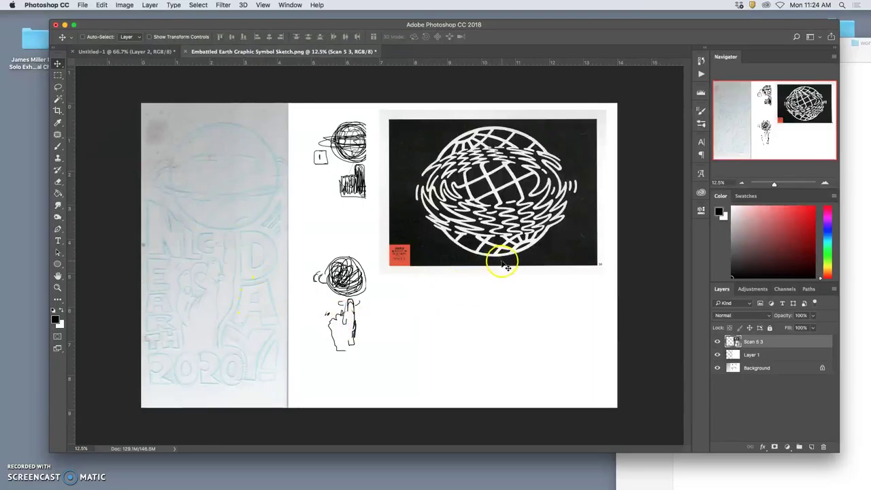
left_click(859, 338)
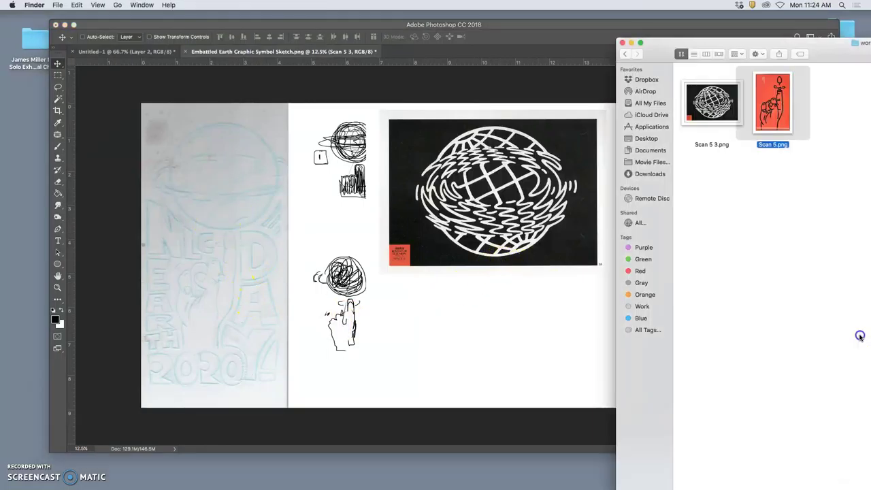
left_click_drag(726, 129, 514, 286)
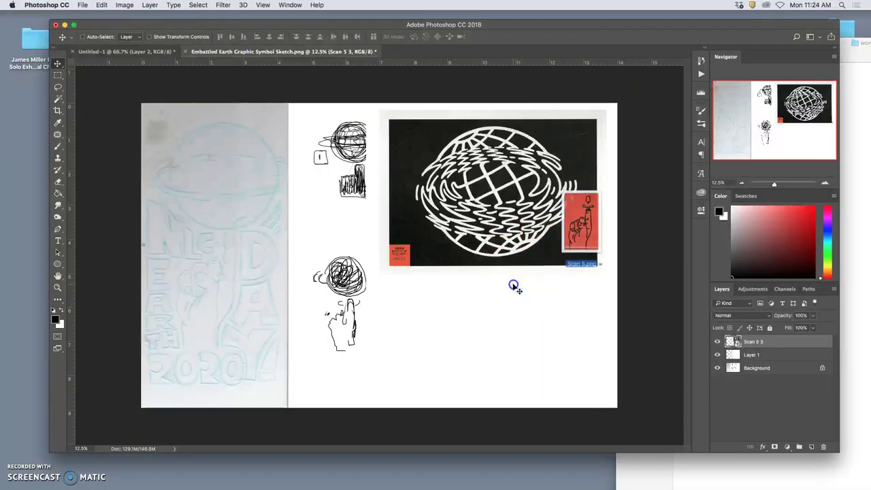
left_click(862, 150)
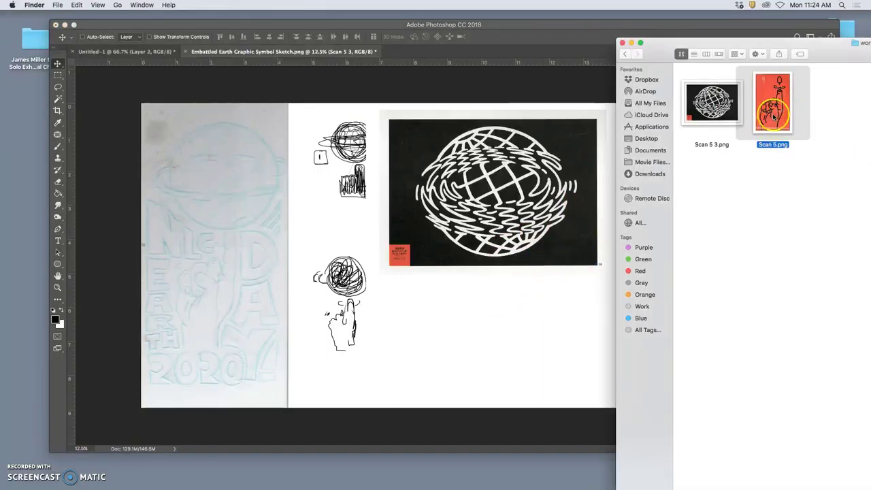
left_click_drag(772, 102, 485, 213)
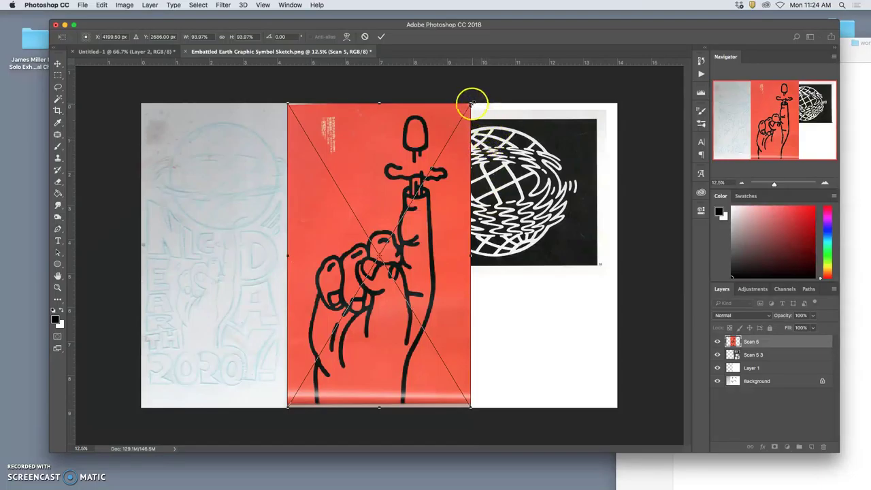
Scale the red hand scan down to 54.6% and position it directly beneath the globe
left_click_drag(471, 103, 428, 164)
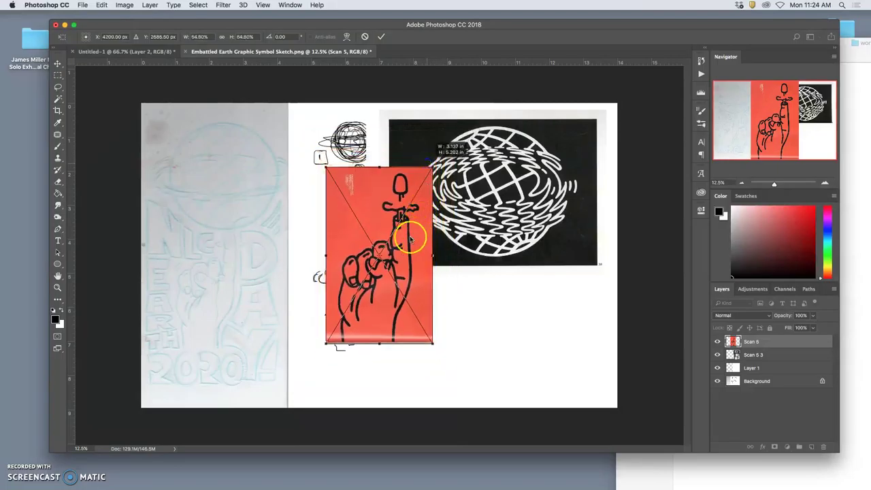
left_click_drag(414, 241, 547, 281)
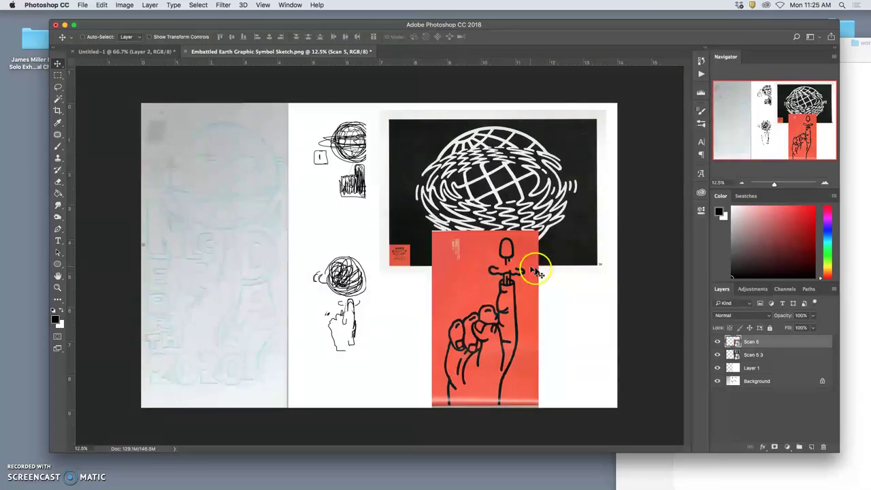
Rasterize the Scan 5 3 globe layer via Rasterize Layer
right_click(754, 342)
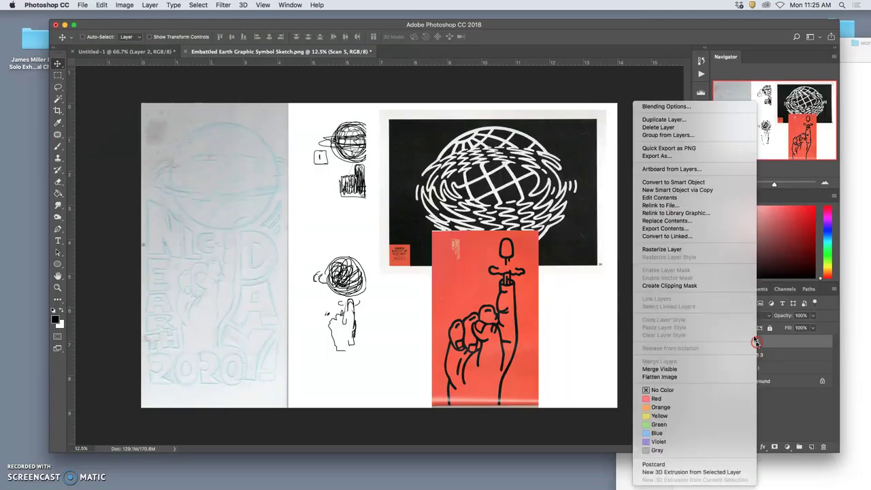
left_click(773, 366)
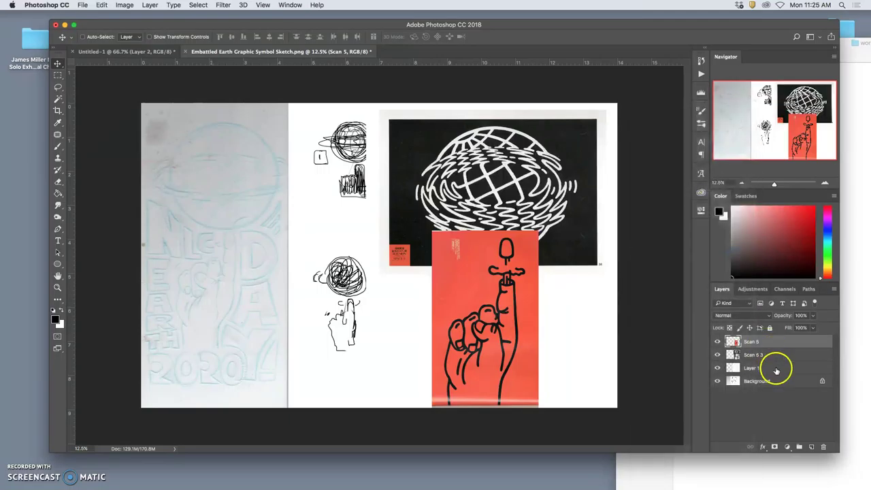
right_click(767, 356)
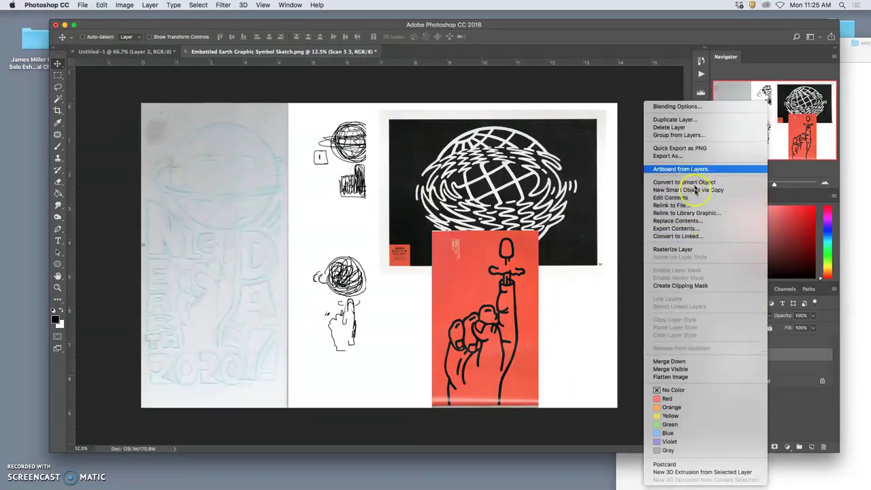
left_click(688, 249)
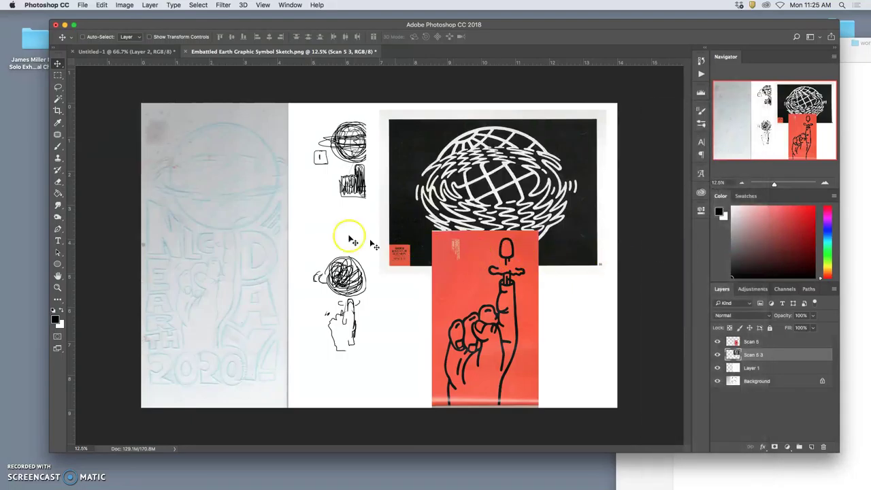
Select the red paper background on the Scan 5 hand layer with the Magic Wand and delete it
left_click(59, 100)
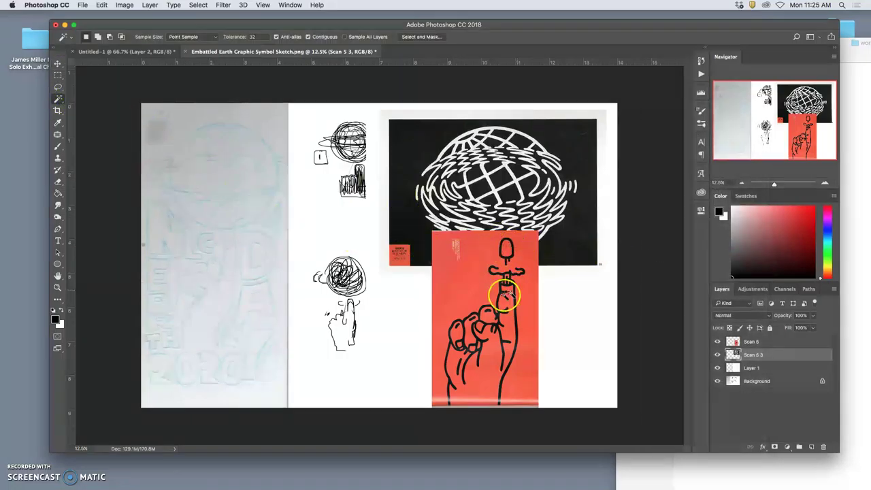
left_click(490, 289)
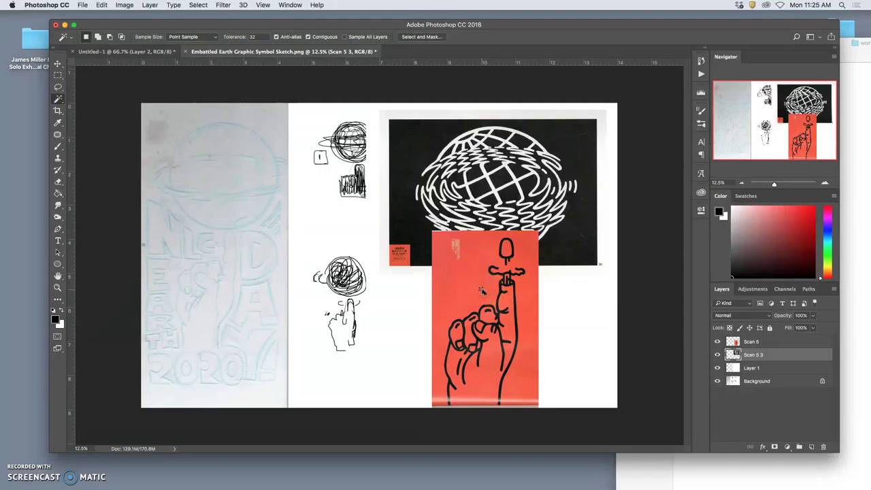
left_click(509, 320)
left_click(753, 347)
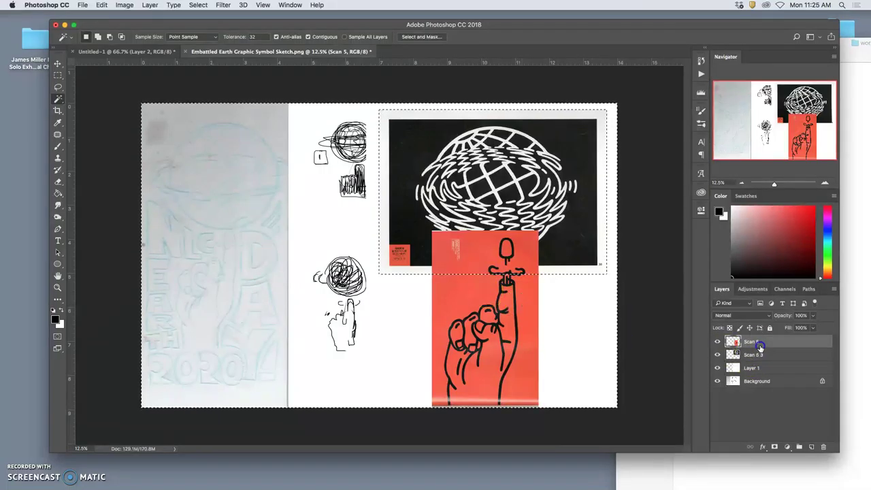
left_click(653, 343)
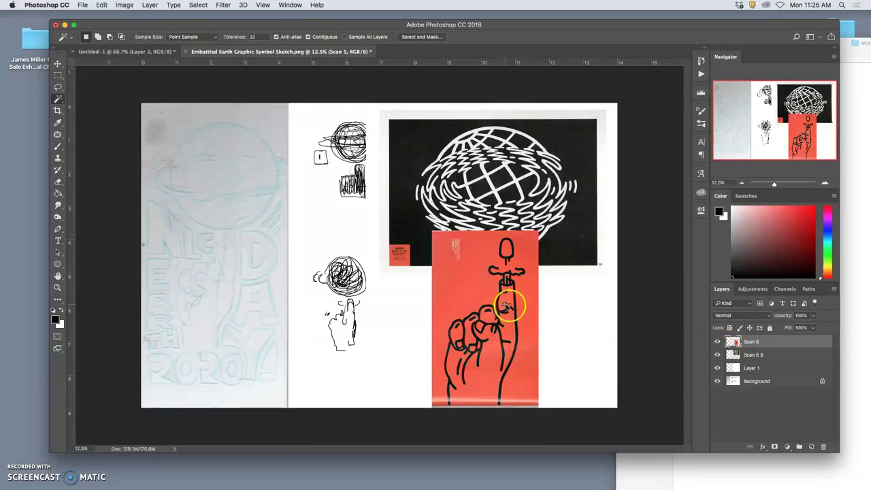
left_click_drag(507, 307, 491, 276)
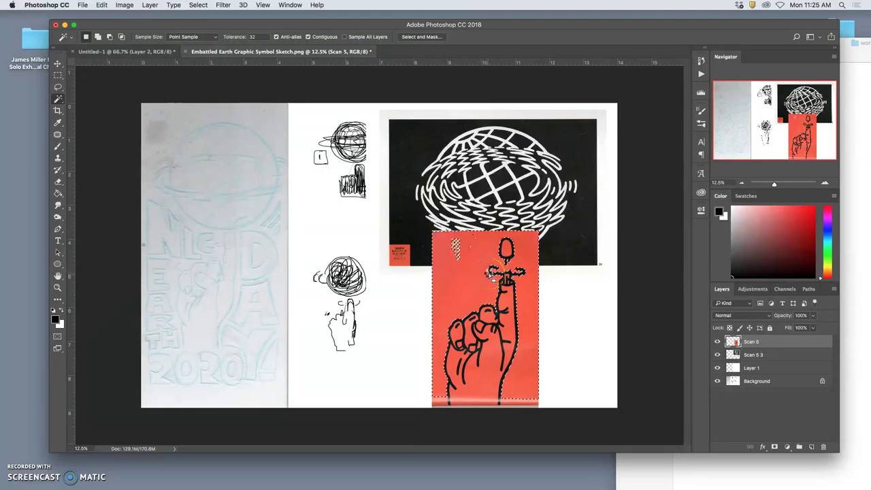
key("Delete")
left_click(447, 262)
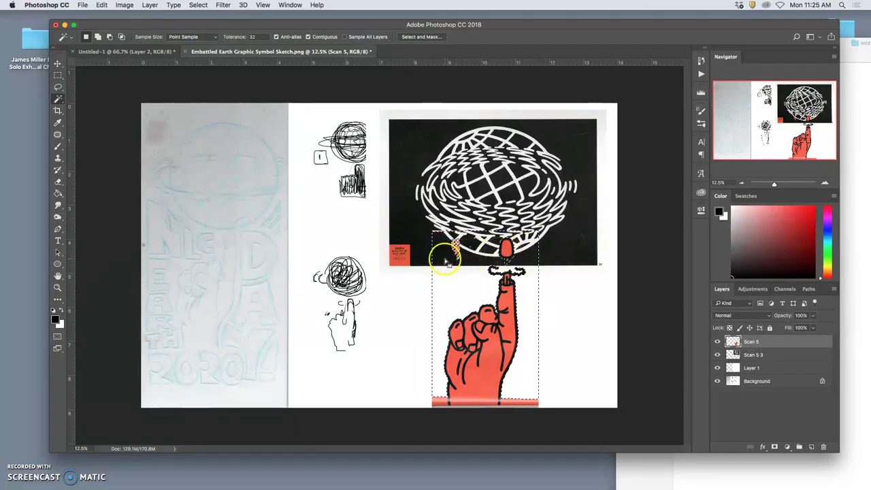
Lasso the leftover red scraps below the globe to clear them
left_click(58, 86)
left_click(398, 278)
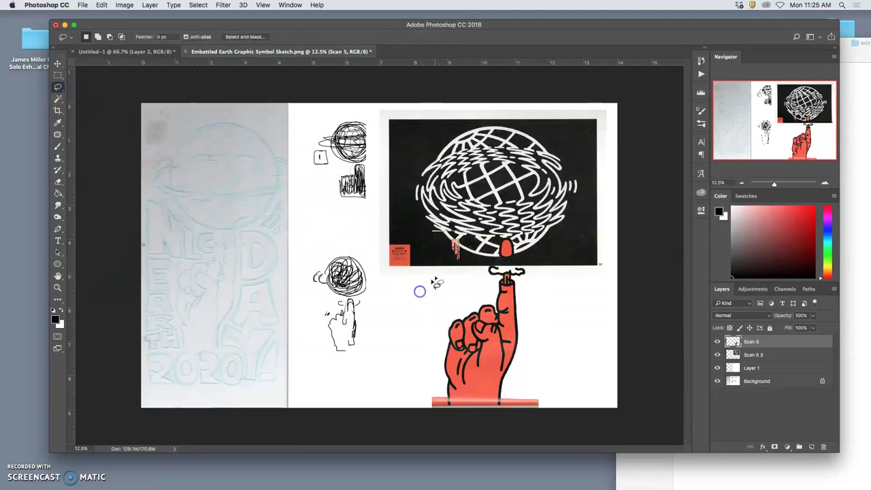
mouse_move(470, 249)
left_mouse_down()
mouse_move(441, 284)
mouse_move(412, 223)
left_mouse_up()
left_click_drag(530, 212, 501, 249)
left_click(520, 270)
left_click(543, 272)
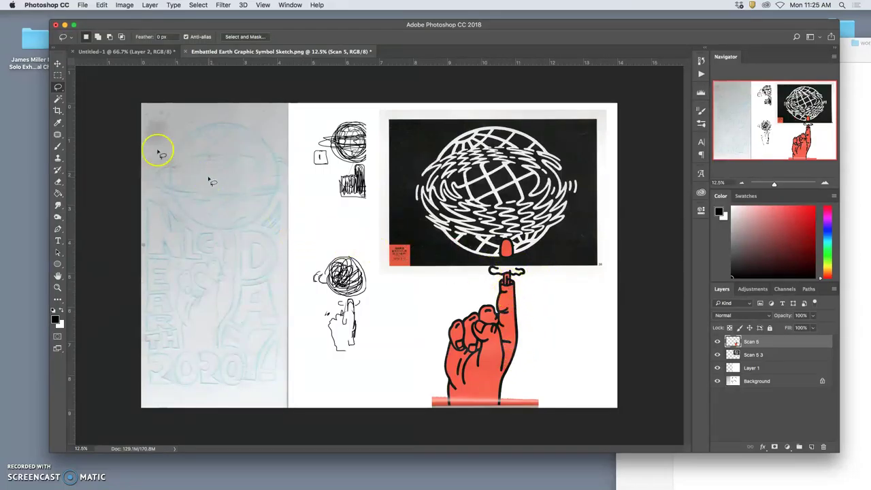
left_click(57, 98)
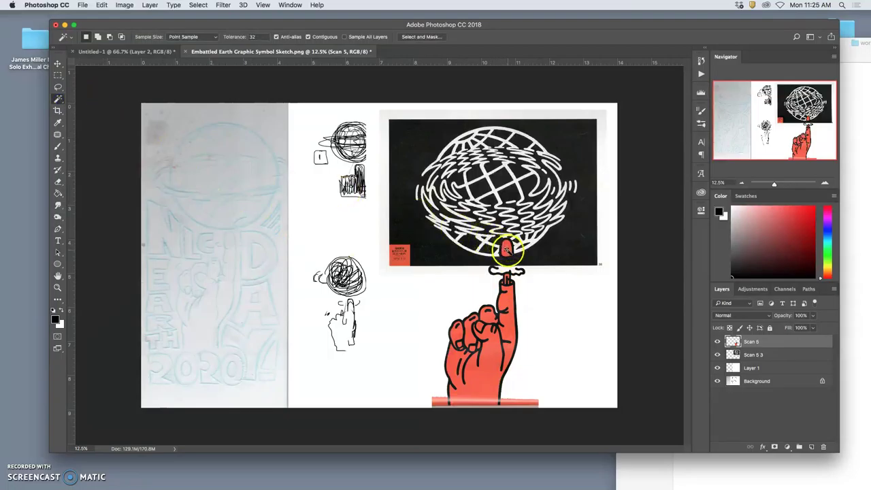
Lasso the detached red fingertip and move it down onto the top of the finger
key("super+equal")
key("super+equal")
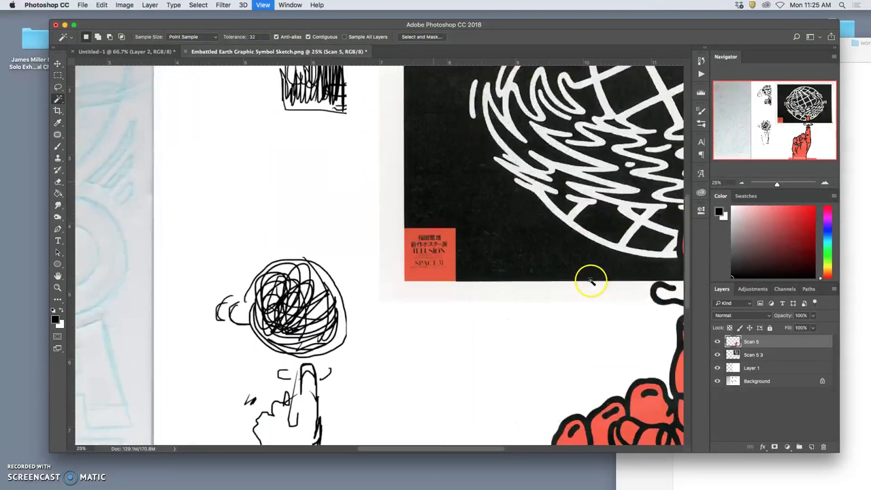
scroll(588, 281, "right", 3)
key("super+equal")
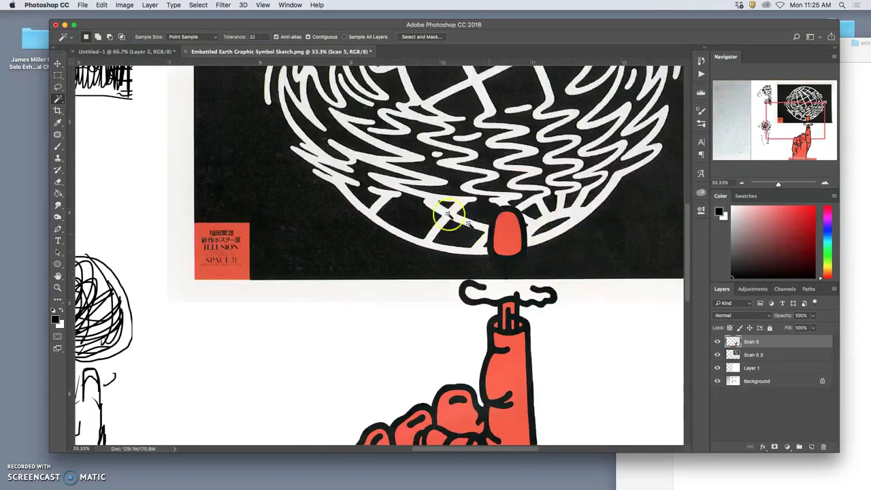
left_click(58, 87)
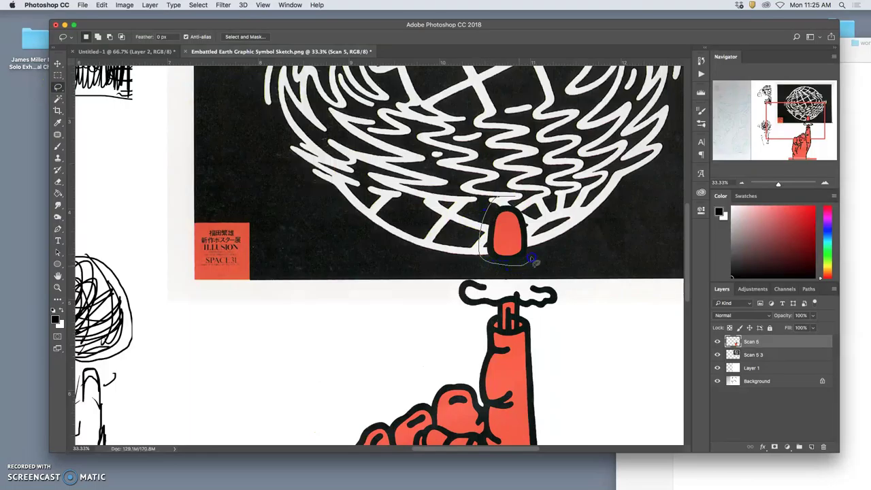
mouse_move(534, 261)
left_mouse_down()
mouse_move(524, 204)
mouse_move(503, 198)
left_mouse_up()
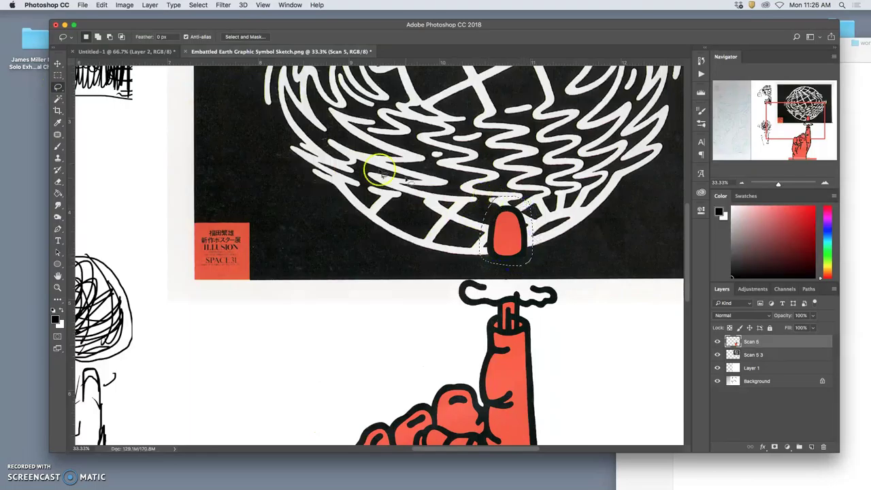
left_click(58, 66)
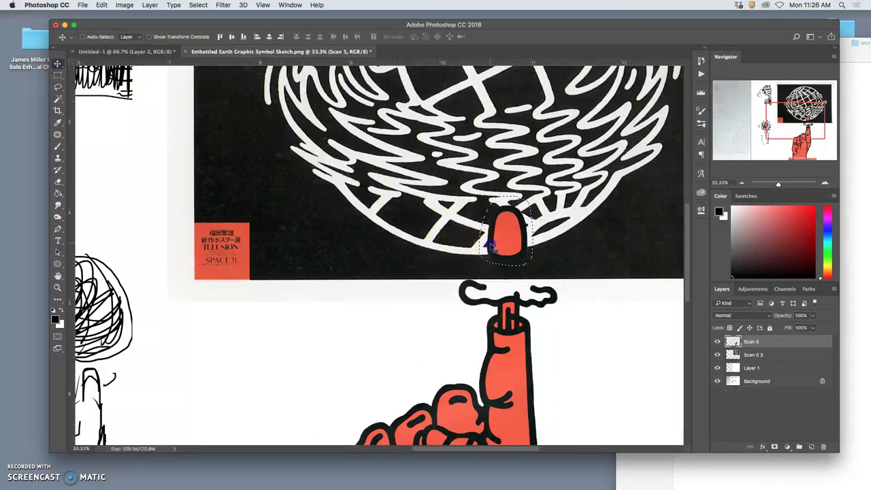
left_click_drag(491, 246, 490, 317)
Enlarge the fingertip slightly with Free Transform, commit it, and deselect
key("super+t")
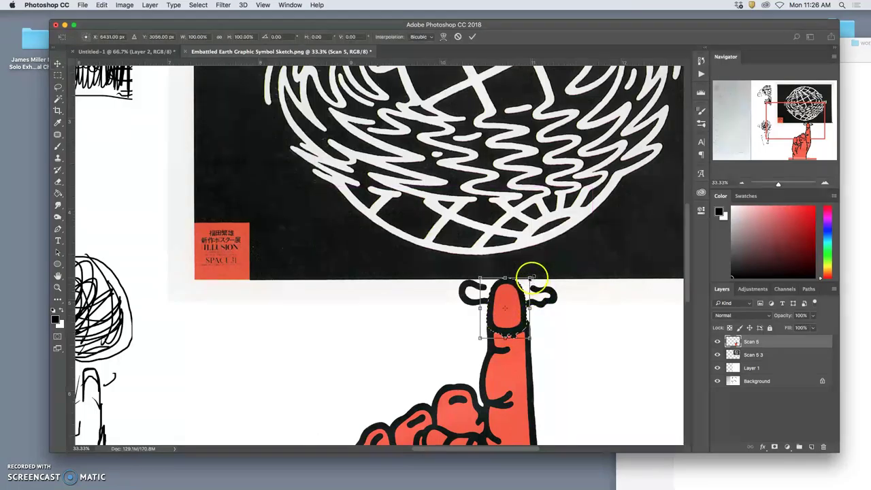
left_click_drag(531, 277, 534, 275)
left_click(544, 288)
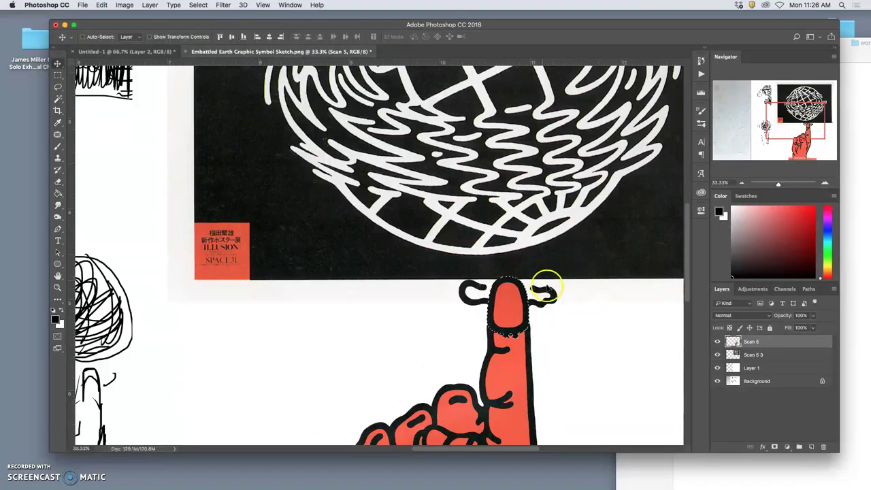
left_click(544, 299)
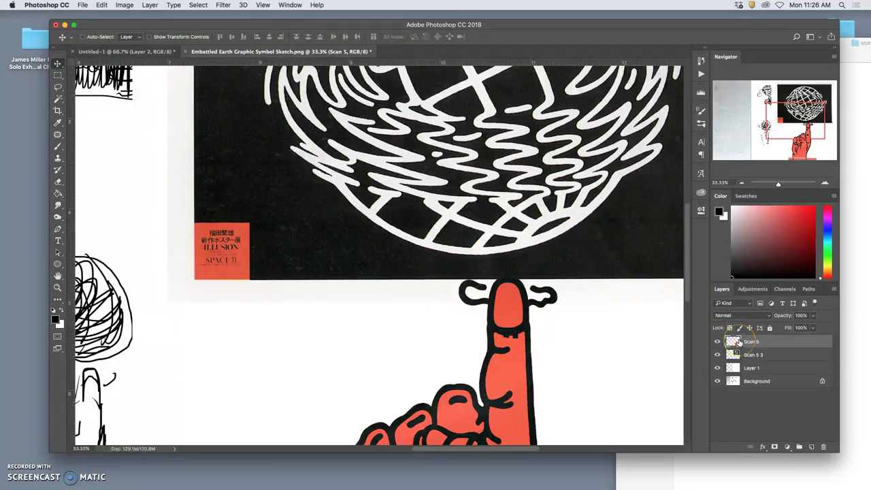
key("super+minus")
key("super+minus")
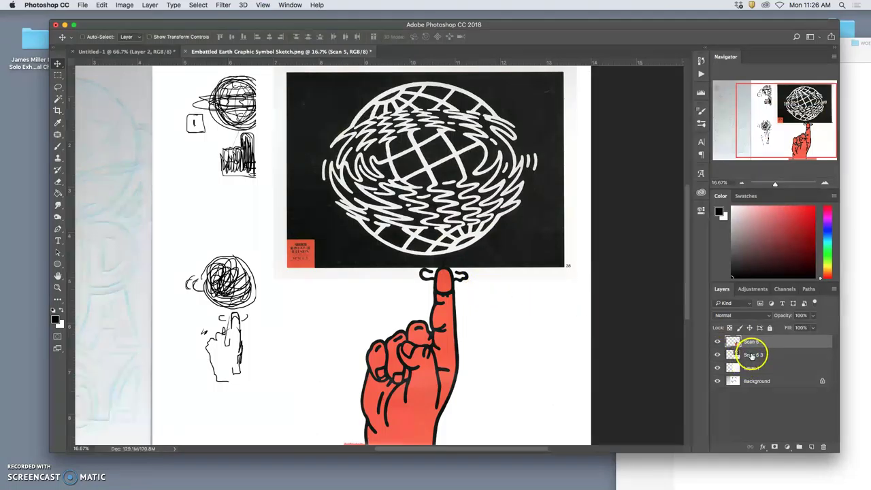
Select the hand's red fill with the Magic Wand and refine it around the fingers with the Lasso
left_click(58, 88)
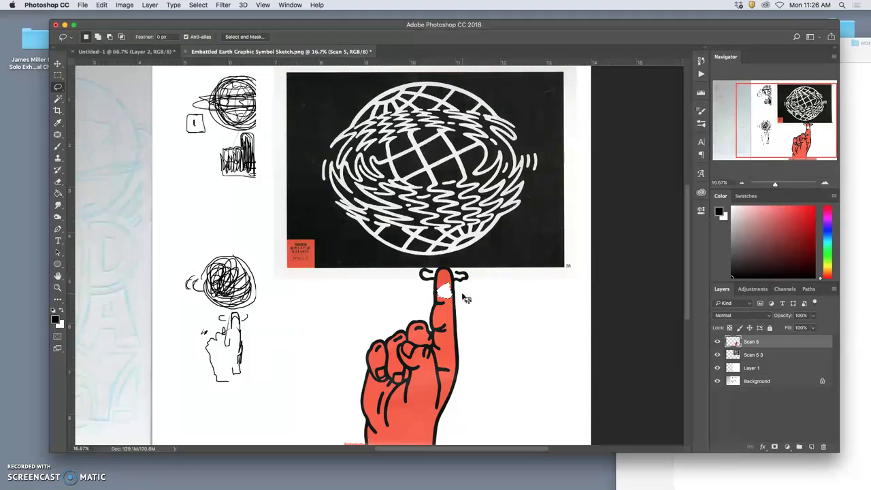
mouse_move(597, 327)
left_mouse_down()
mouse_move(676, 340)
mouse_move(601, 338)
left_mouse_up()
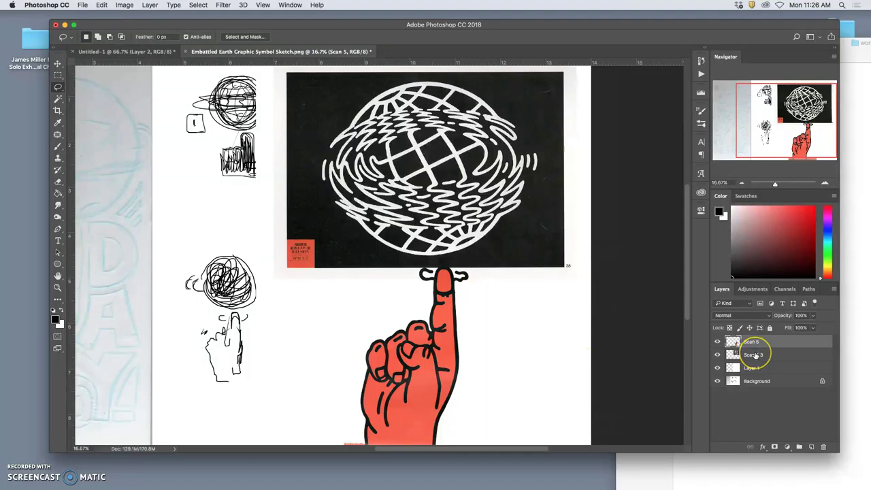
left_click(58, 99)
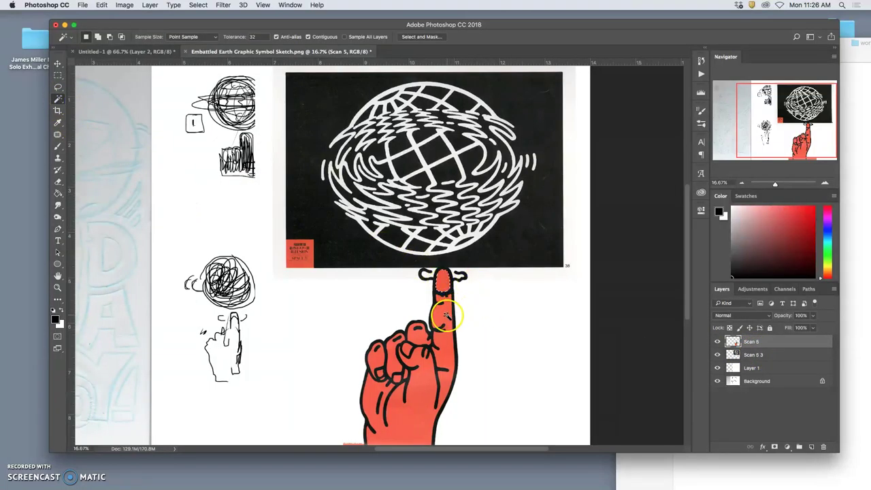
left_click(445, 316, "shift")
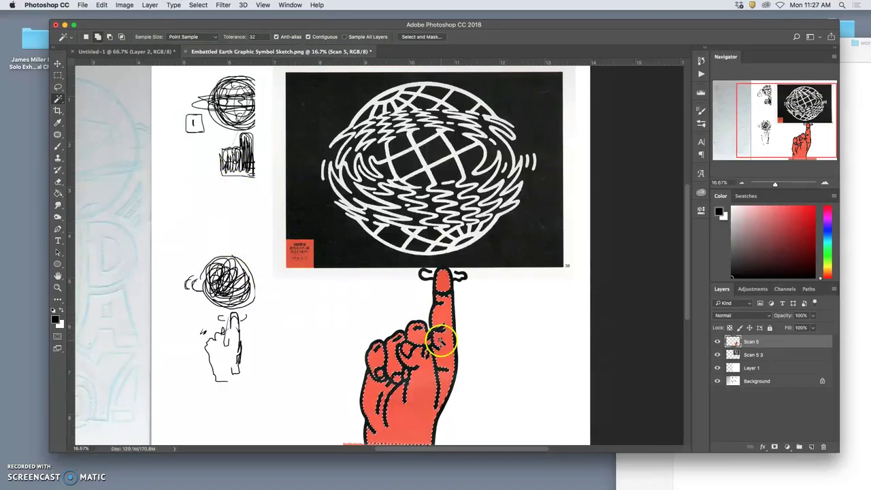
left_click(58, 87)
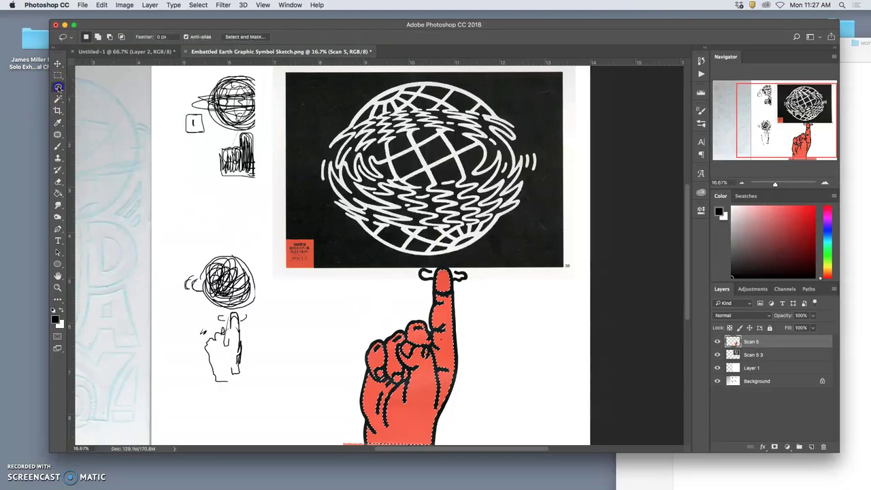
mouse_move(431, 330)
left_mouse_down()
mouse_move(439, 337)
mouse_move(408, 368)
mouse_move(385, 442)
mouse_move(373, 440)
left_mouse_up()
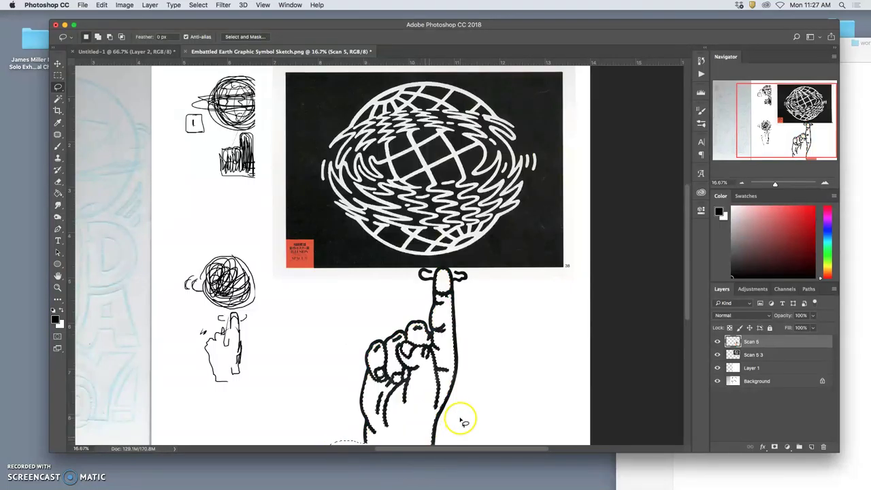
key("super+plus")
key("super+plus")
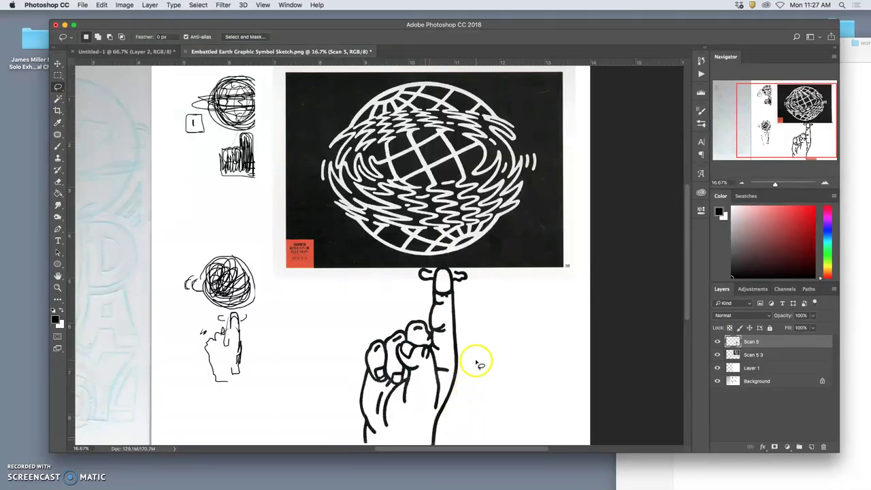
Erase the loop stroke left of the fingertip and the squiggles to its right
scroll(513, 347, "right", 5)
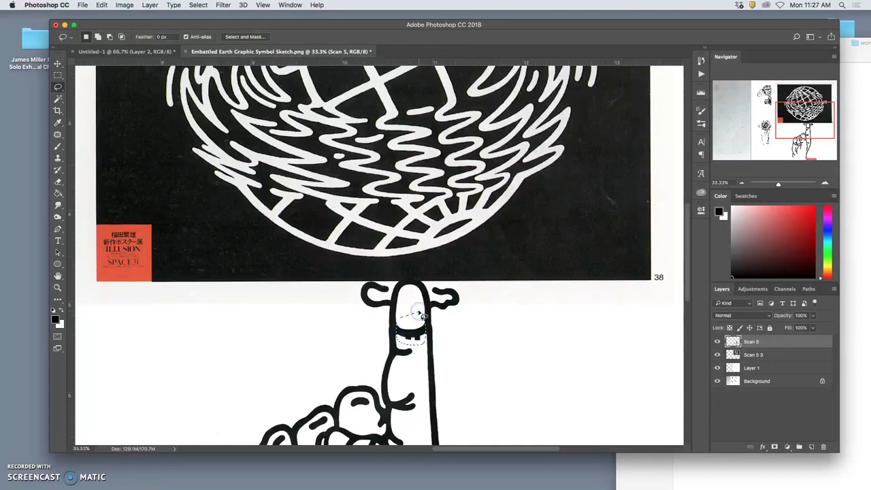
left_click(457, 329)
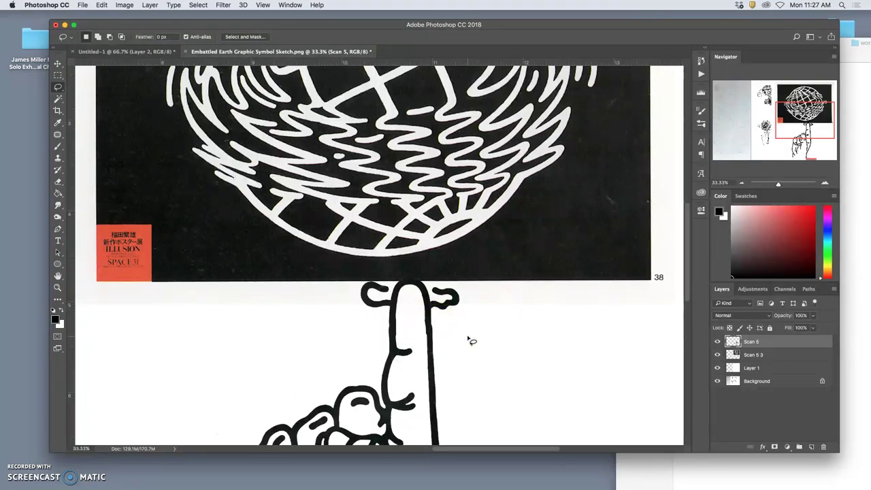
key("super+minus")
key("super+minus")
key("super+minus")
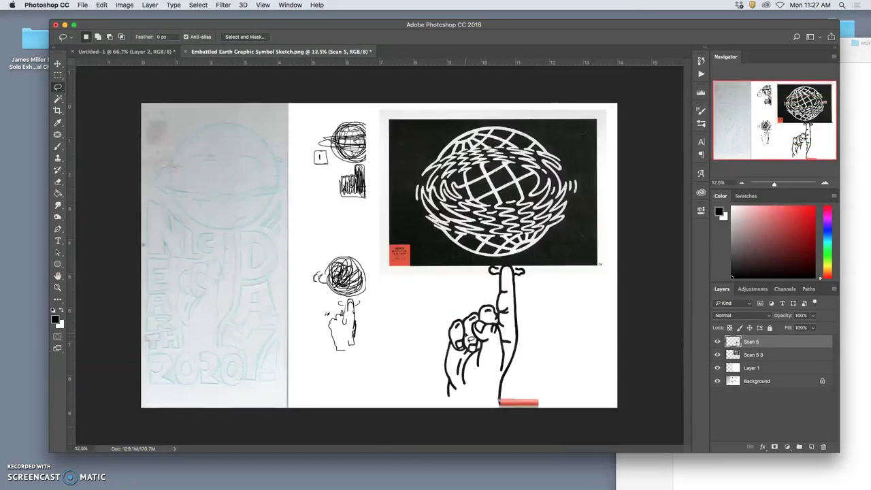
left_click(459, 303)
key("super+plus")
key("super+plus")
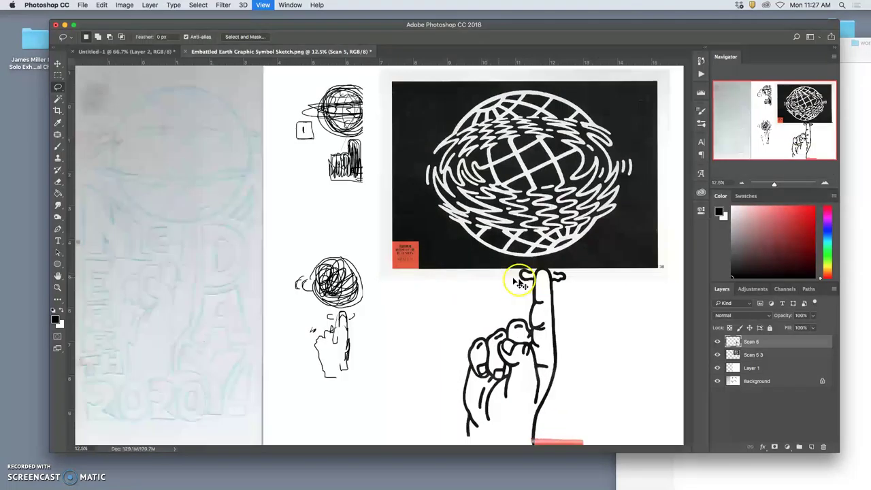
key("super+plus")
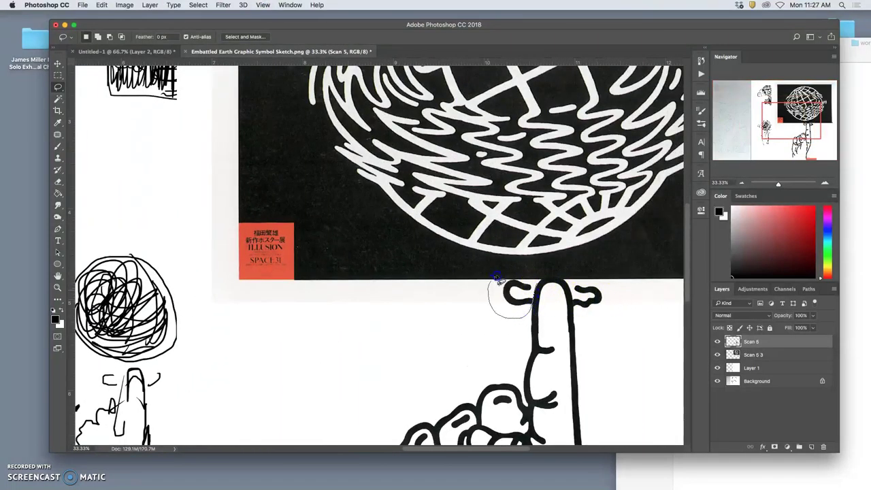
left_click(531, 277)
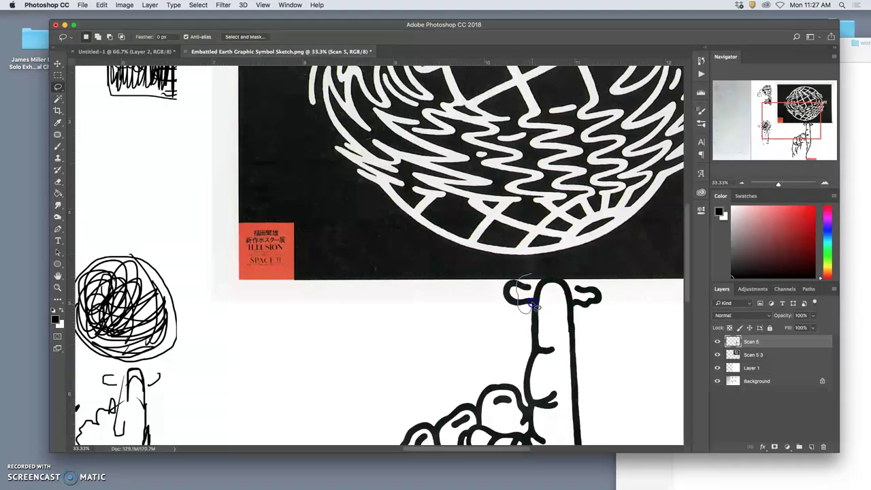
key("Delete")
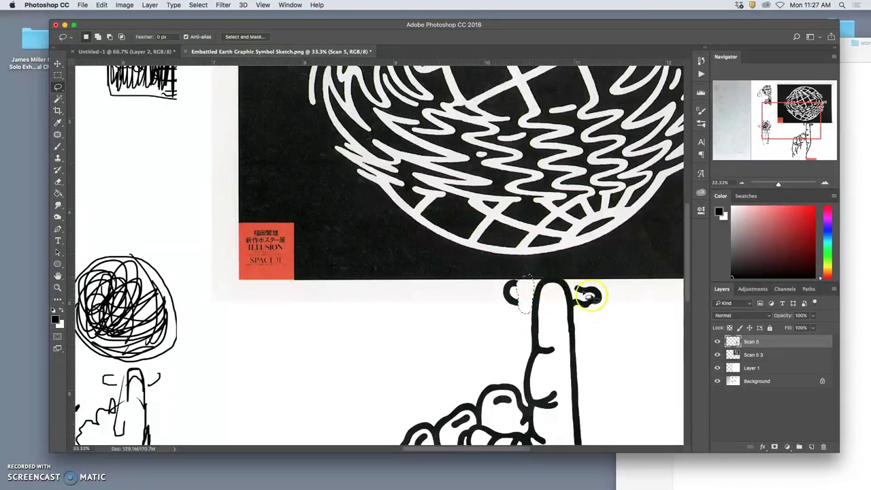
key("ctrl+d")
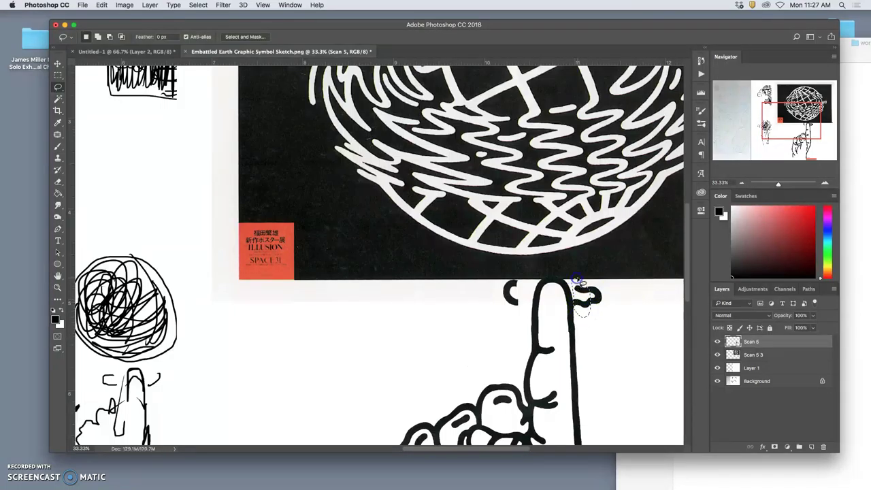
key("Delete")
key("ctrl+d")
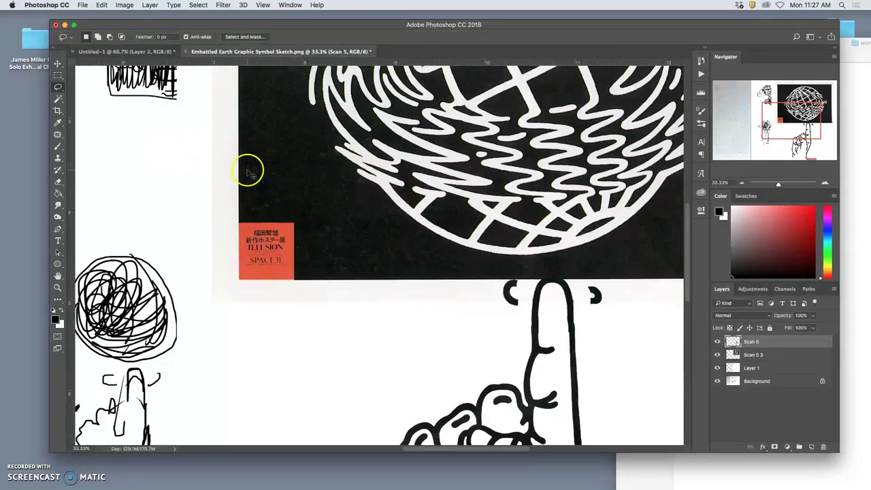
Outline and delete the red bar at the finger's base
scroll(249, 171, "down", 4)
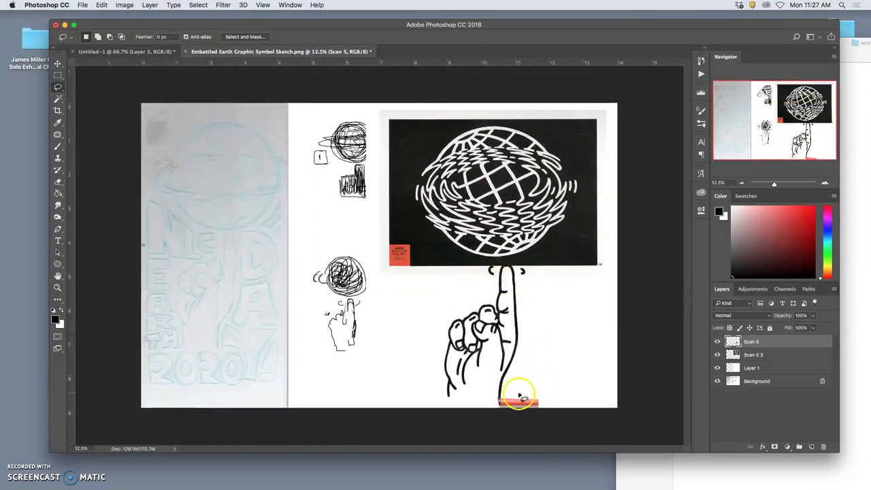
left_click_drag(508, 396, 498, 397)
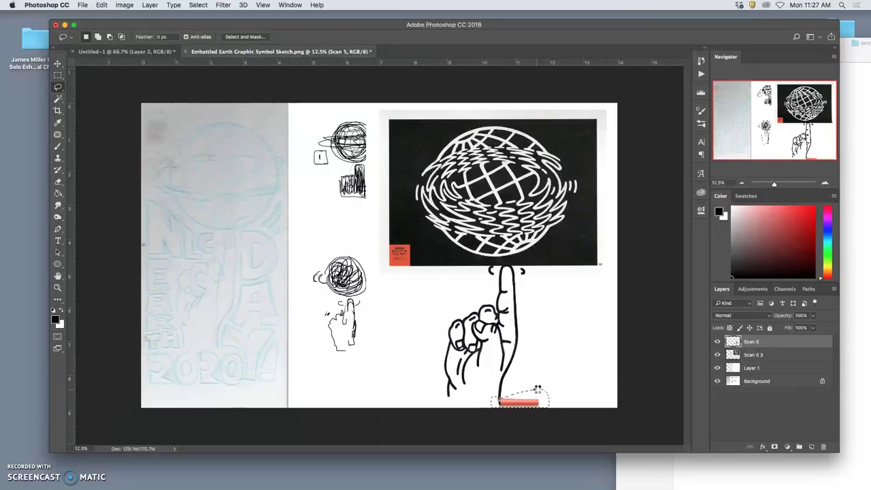
key("Delete")
scroll(550, 381, "up", 5)
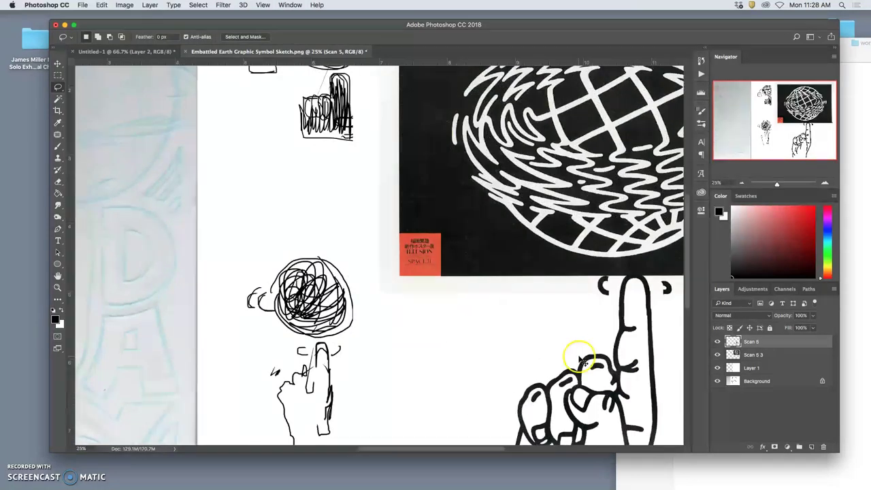
scroll(575, 360, "down", 1)
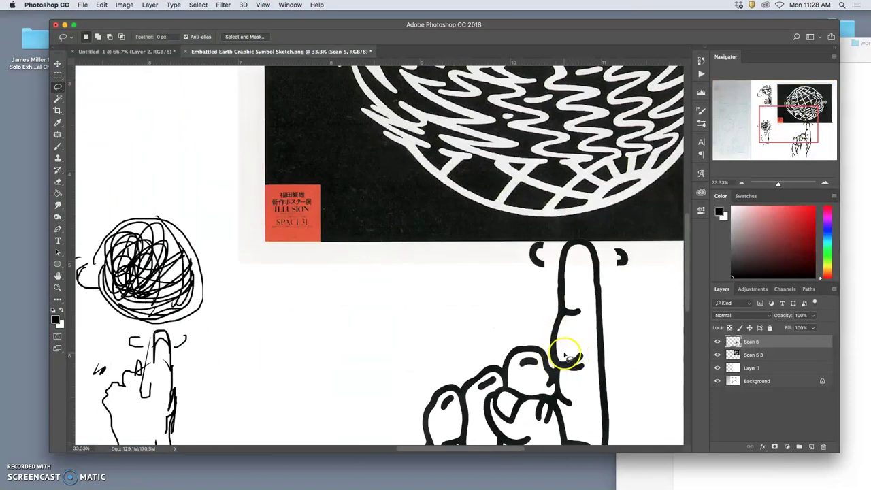
scroll(558, 361, "down", 5)
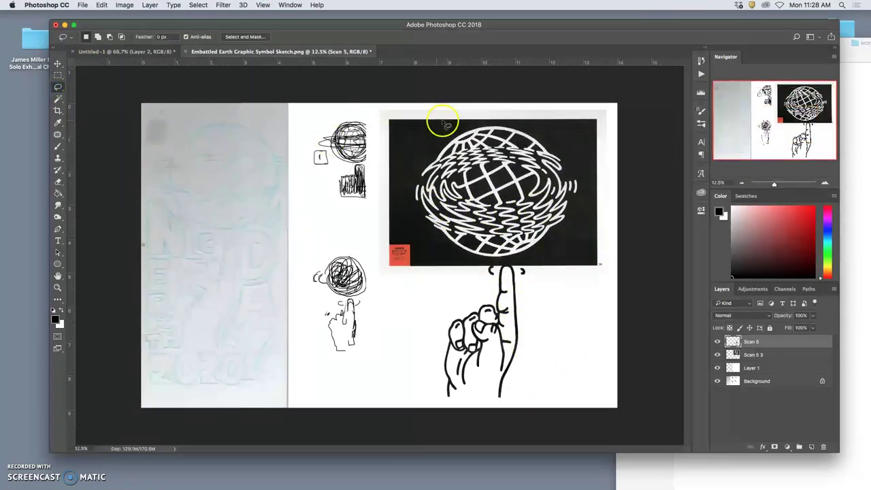
Lasso a freehand outline around the globe
left_click_drag(443, 120, 469, 126)
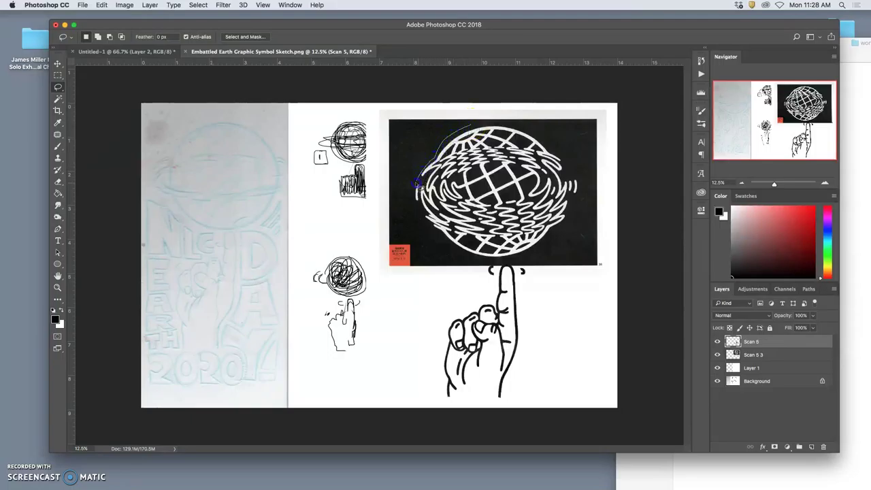
left_click_drag(416, 196, 427, 229)
left_click_drag(548, 246, 574, 213)
left_click_drag(548, 144, 519, 127)
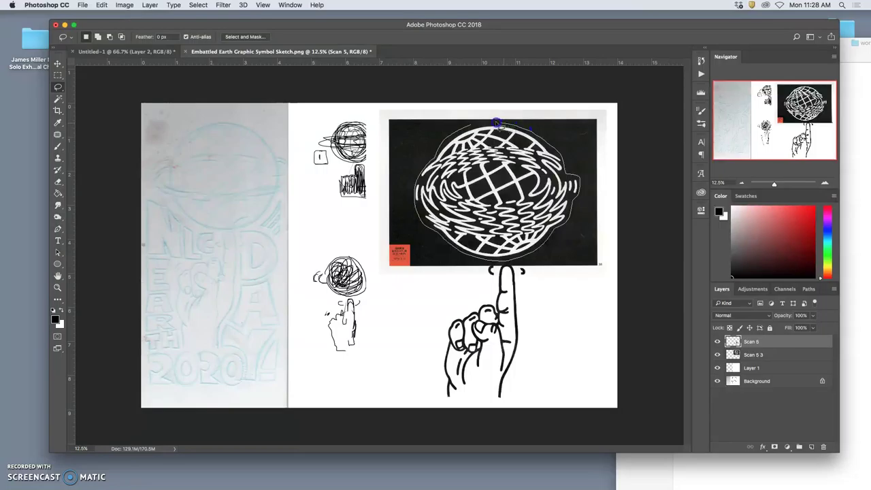
left_click_drag(467, 143, 467, 139)
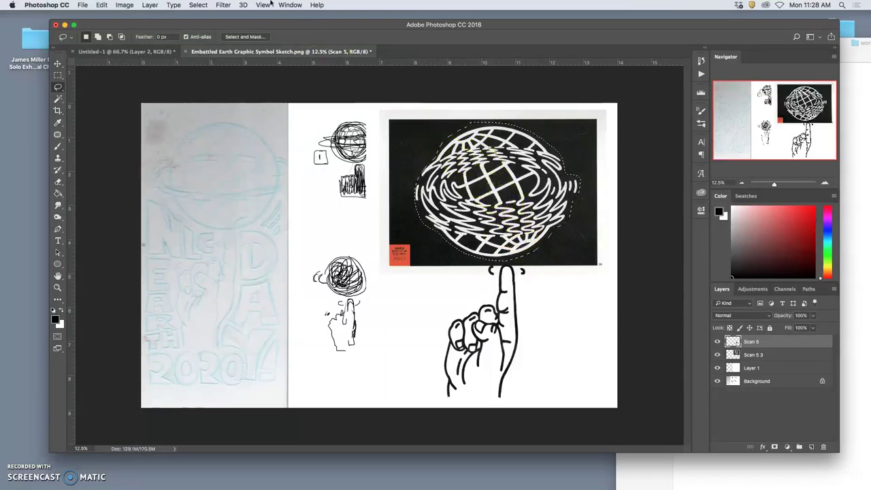
Invert the selection and delete everything outside the globe on Scan 5 3, then deselect
left_click(198, 4)
left_click(200, 38)
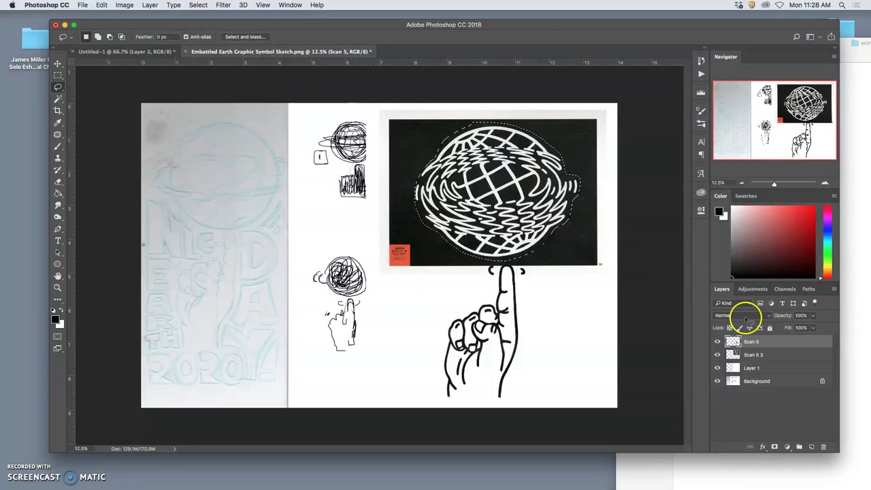
left_click(770, 355)
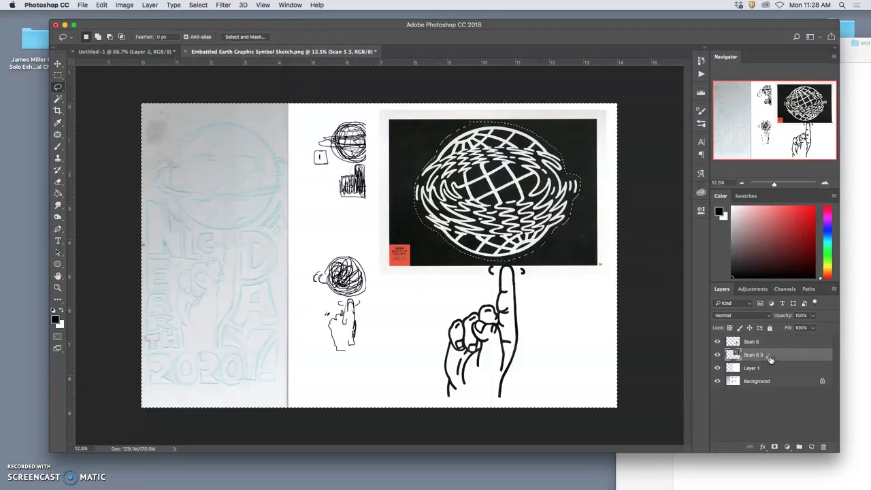
key("Delete")
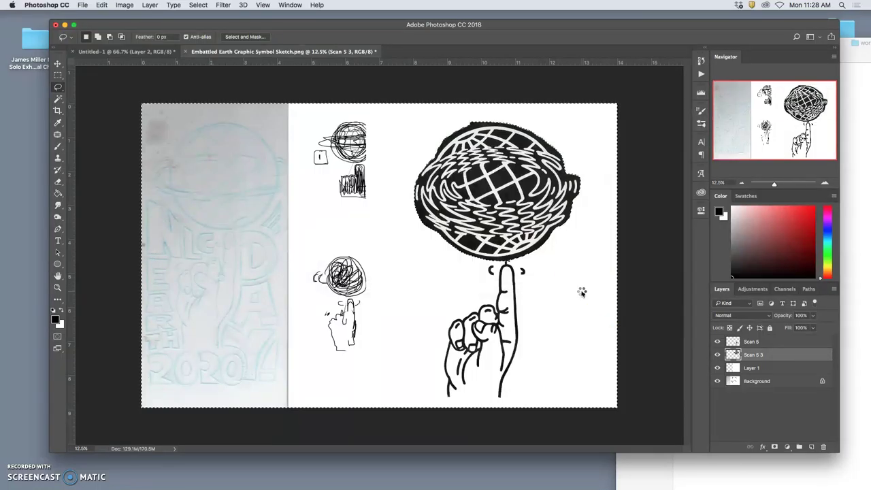
key("super+d")
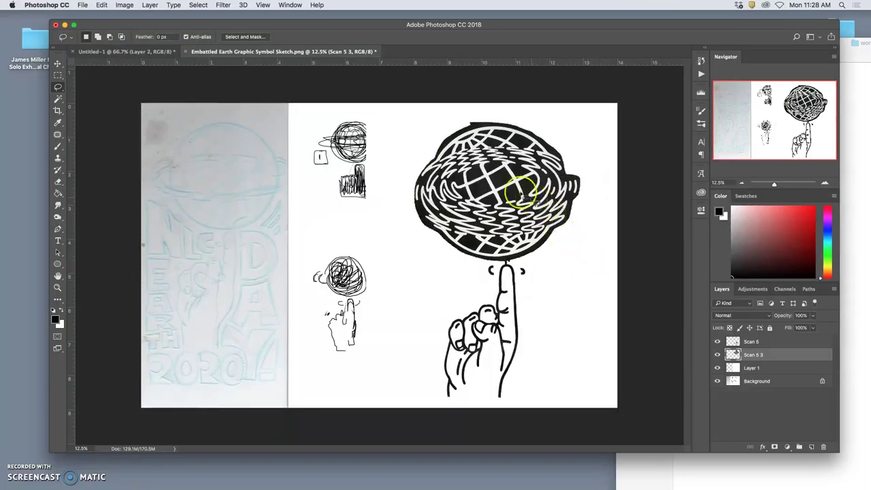
Lasso along the uneven black rim at the globe's top edge
left_click_drag(492, 122, 440, 147)
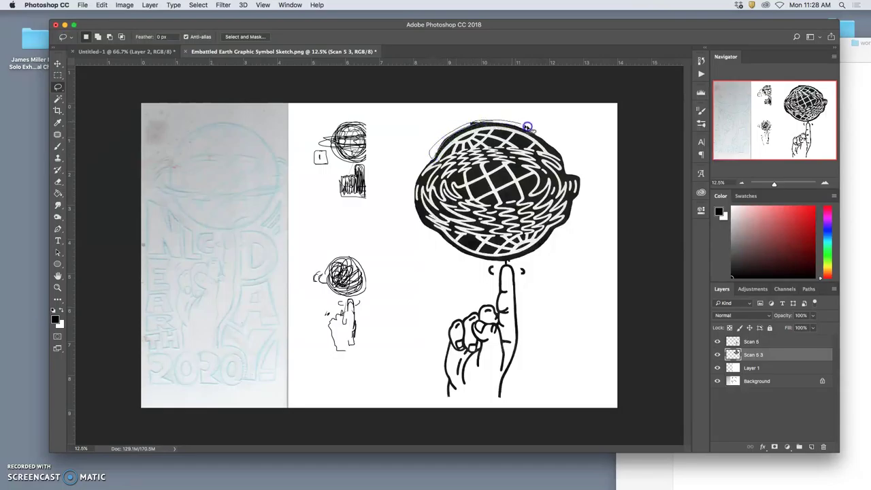
mouse_move(563, 148)
left_mouse_down()
mouse_move(565, 159)
mouse_move(550, 151)
left_mouse_up()
left_click_drag(513, 125, 502, 123)
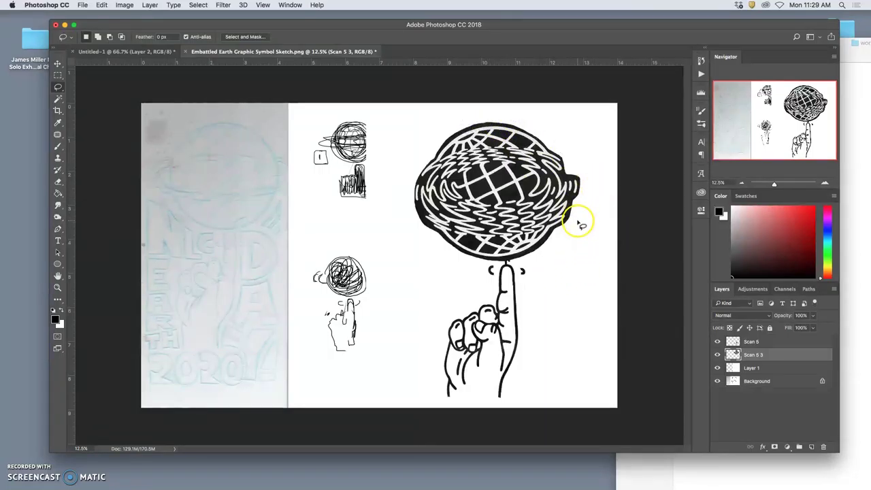
Magic Wand the globe linework non-contiguously, copy it to Layer 2, and hide Scan 5 3
left_click(59, 101)
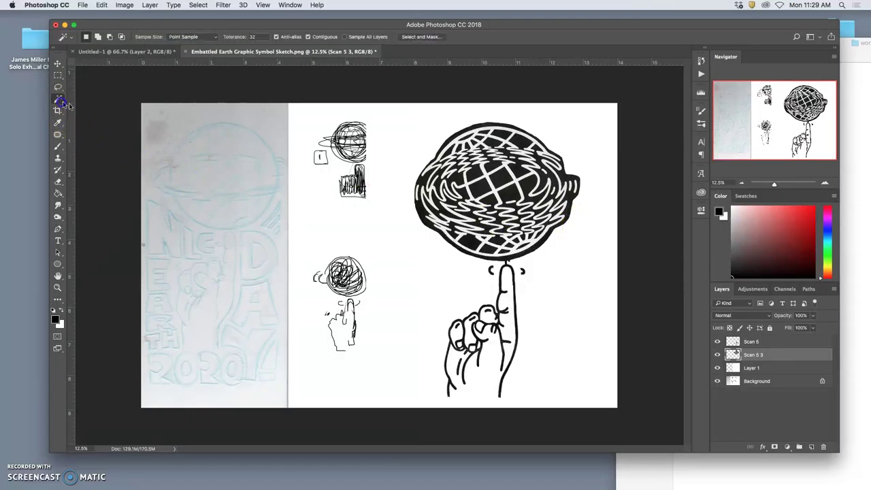
left_click(474, 132)
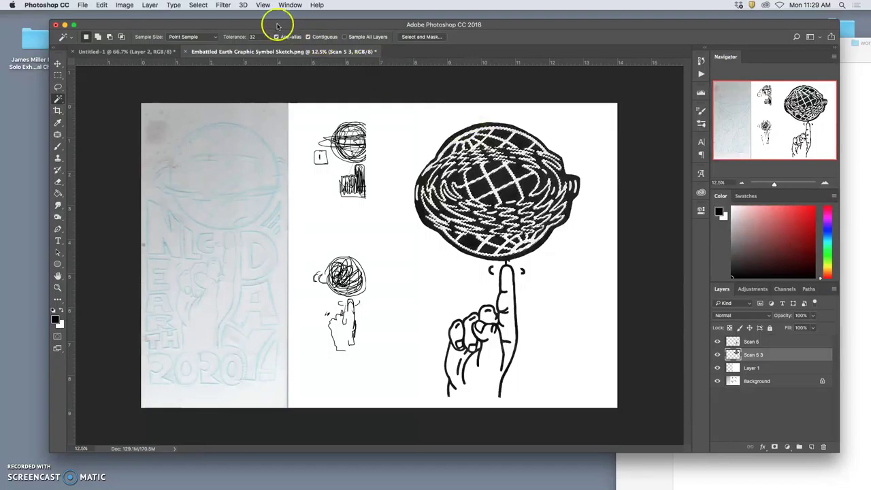
left_click(307, 37)
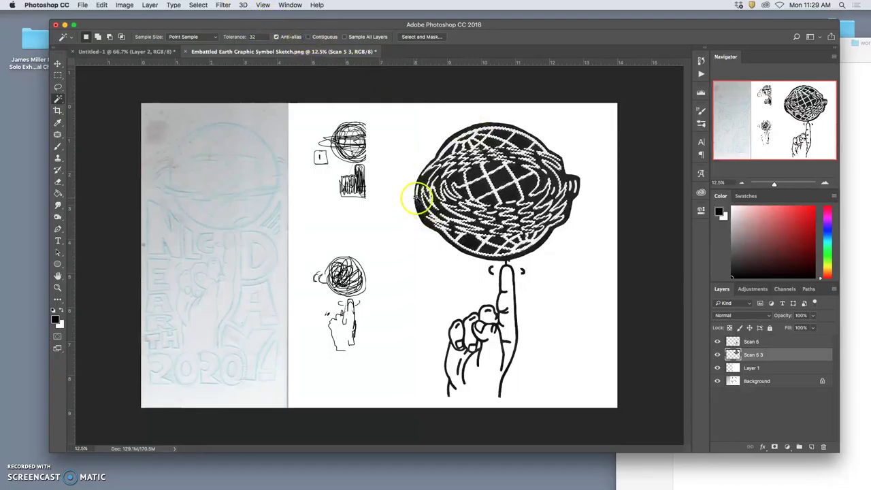
left_click(415, 194)
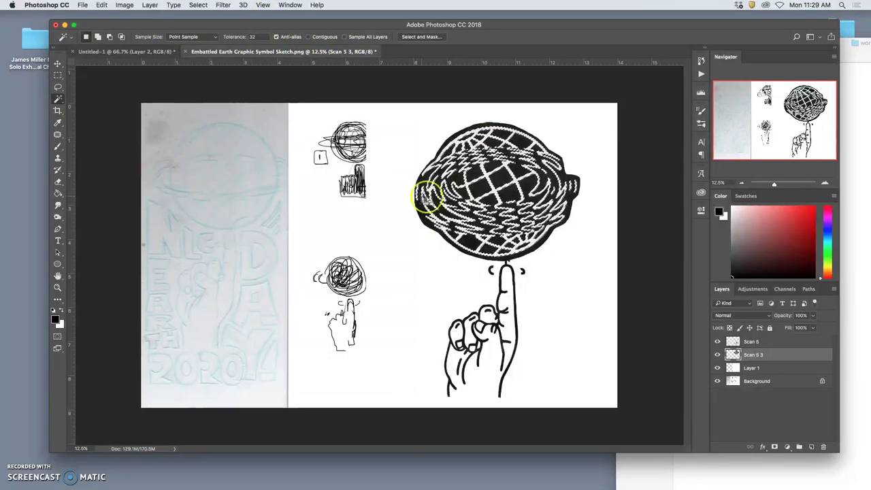
key("ctrl+j")
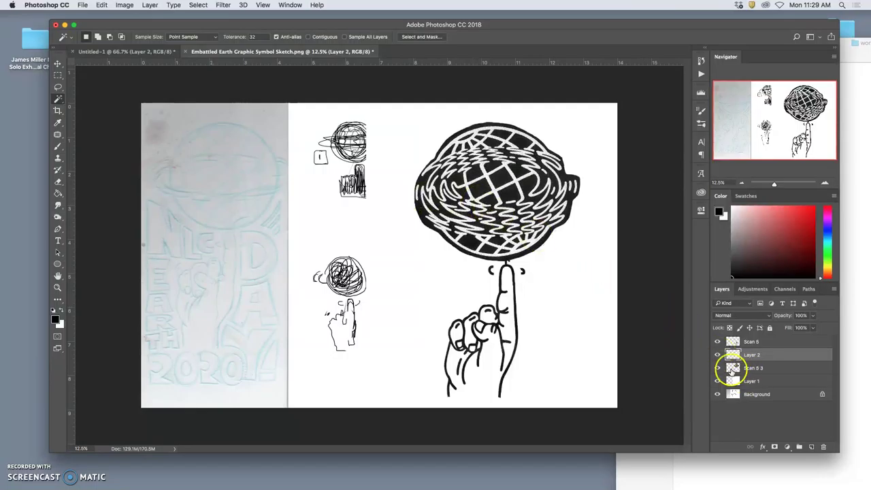
left_click(717, 368)
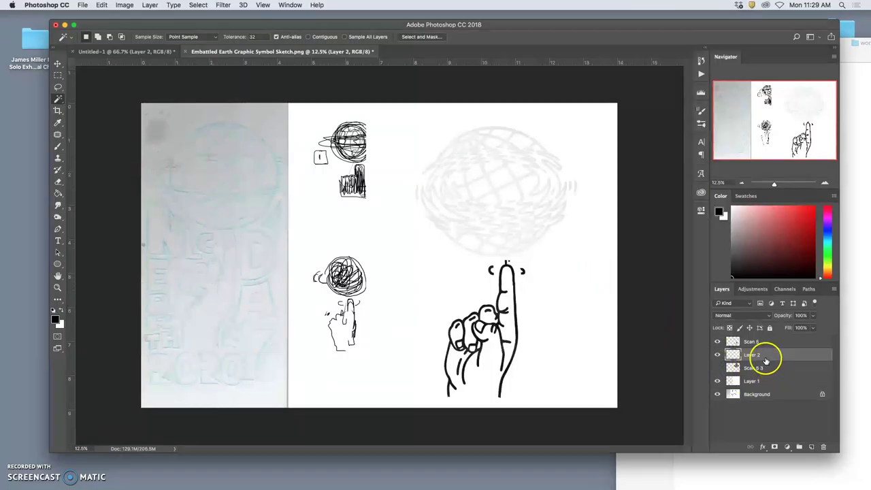
left_click(765, 356)
Give Layer 2 a black Color Overlay in Normal mode at 100% opacity
double_click(765, 356)
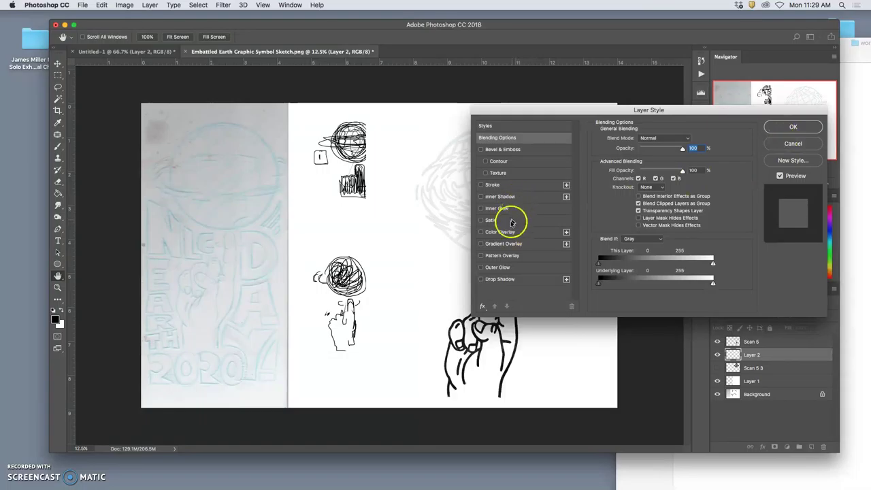
left_click(495, 232)
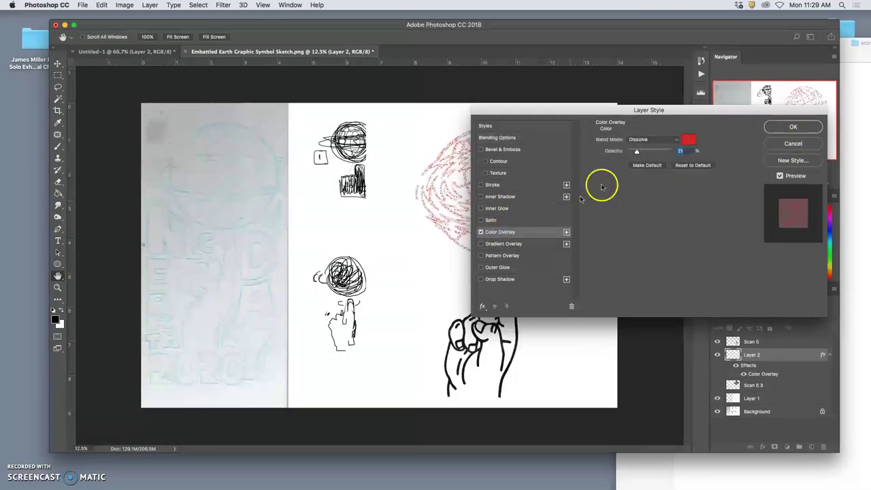
left_click(656, 141)
left_click(651, 131)
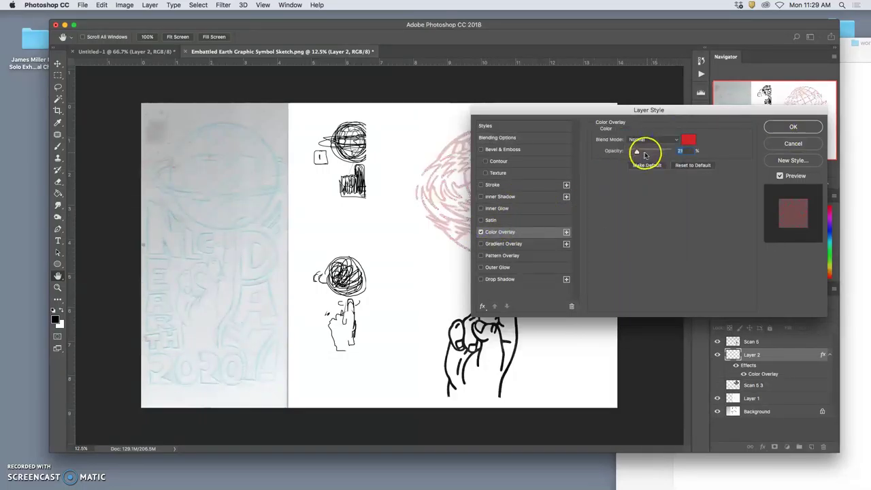
left_click_drag(637, 151, 680, 152)
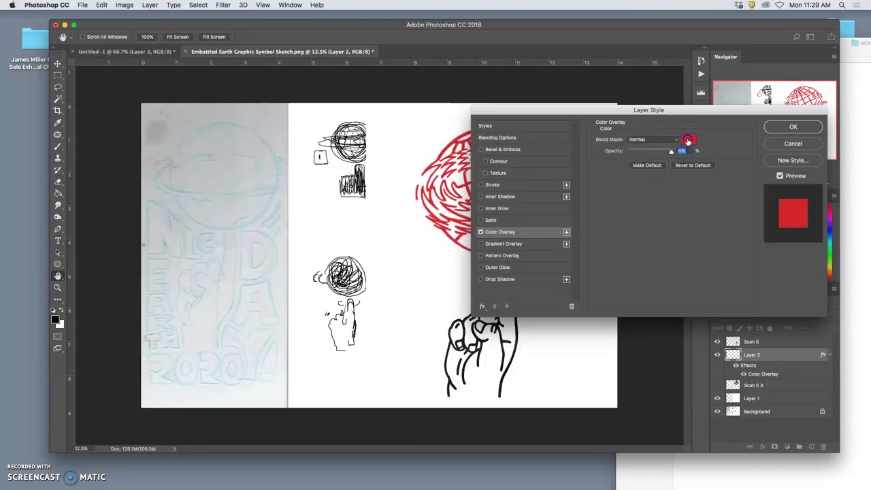
left_click(688, 139)
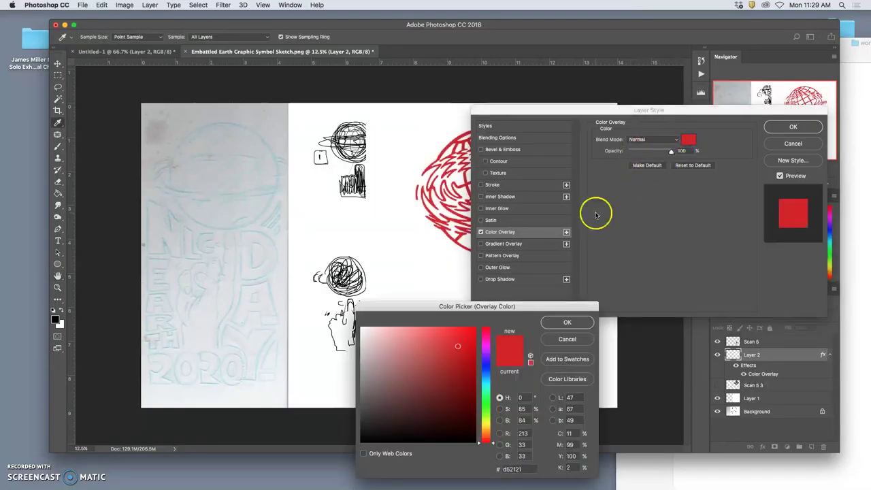
left_click(362, 444)
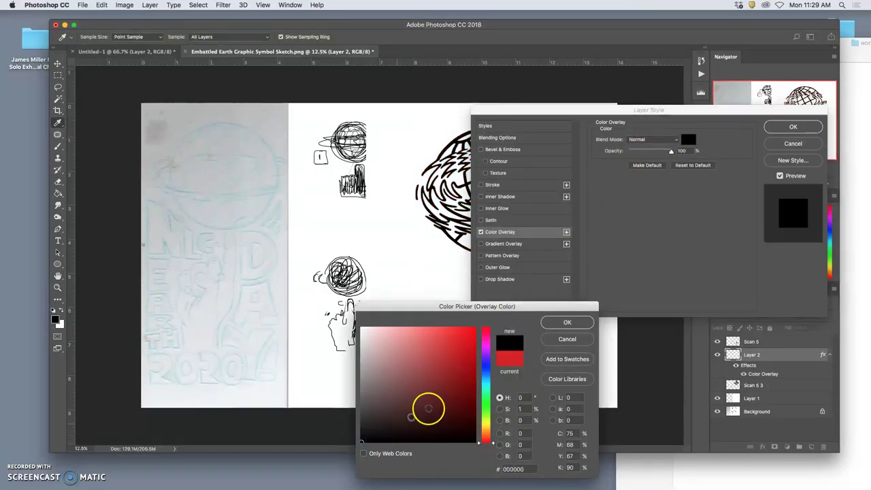
left_click(567, 322)
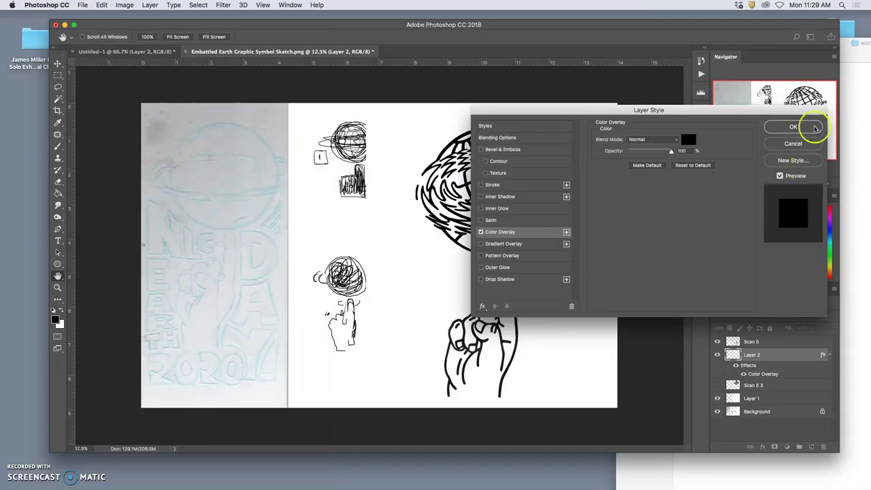
left_click(810, 126)
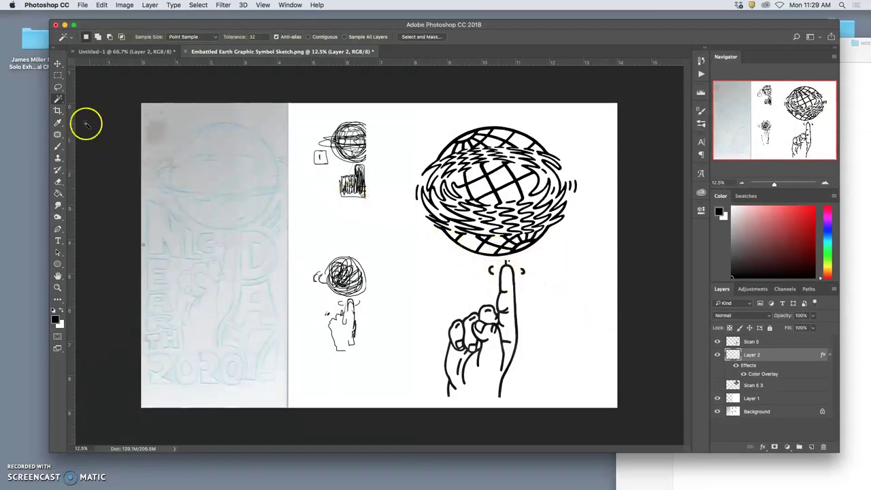
Lasso the stray mark just above the fingertip on Scan 5, checking it zoomed in
left_click(58, 87)
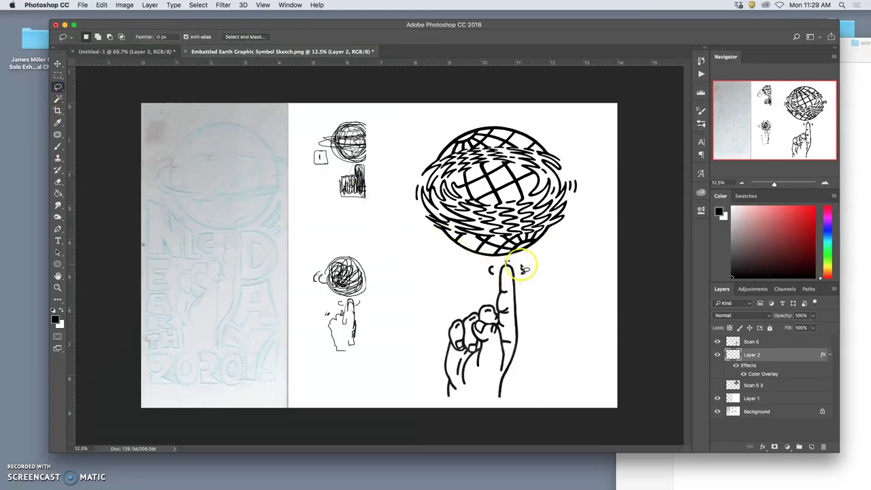
left_click(717, 355)
left_click(717, 355)
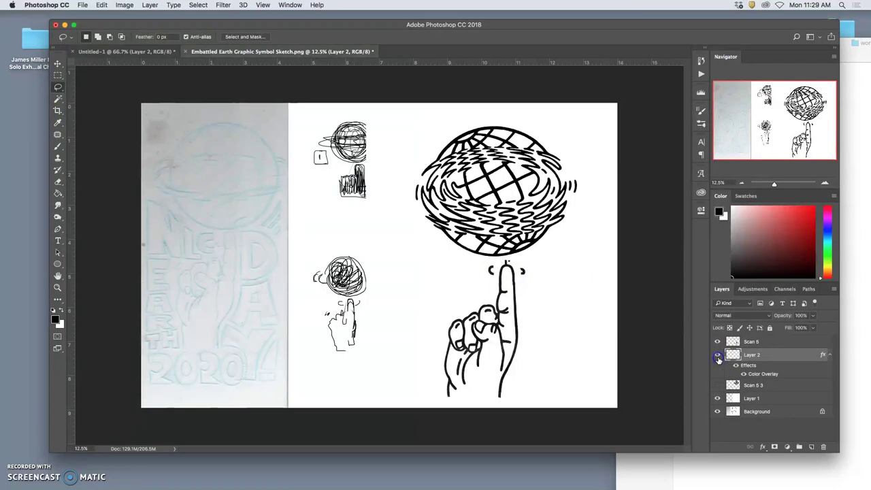
left_click_drag(733, 385, 741, 343)
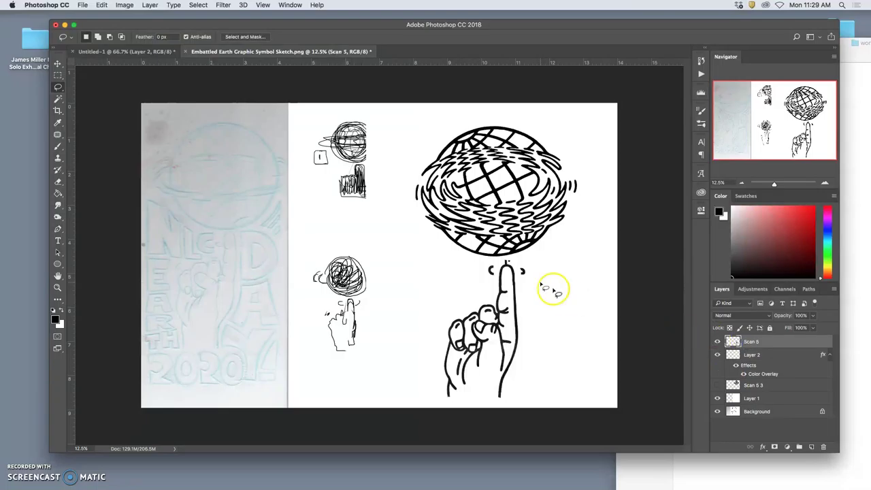
key("super+plus")
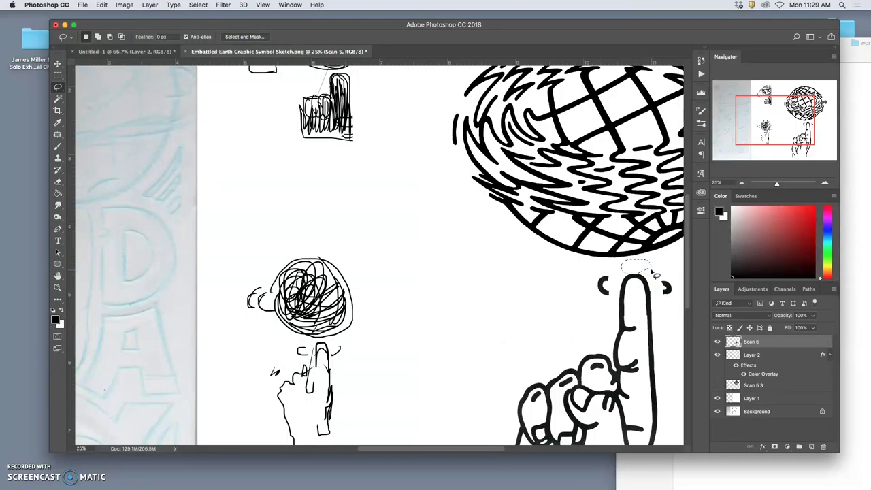
key("super+minus")
key("super+minus")
key("super+minus")
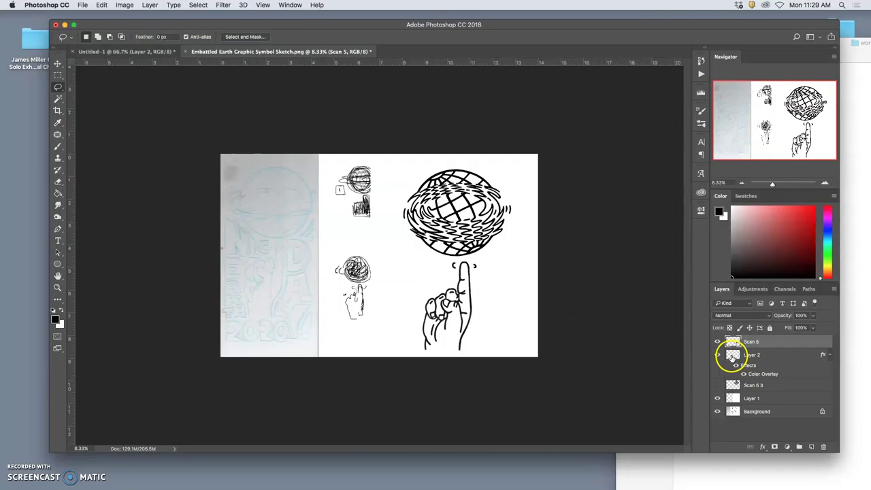
left_click_drag(718, 347, 718, 354)
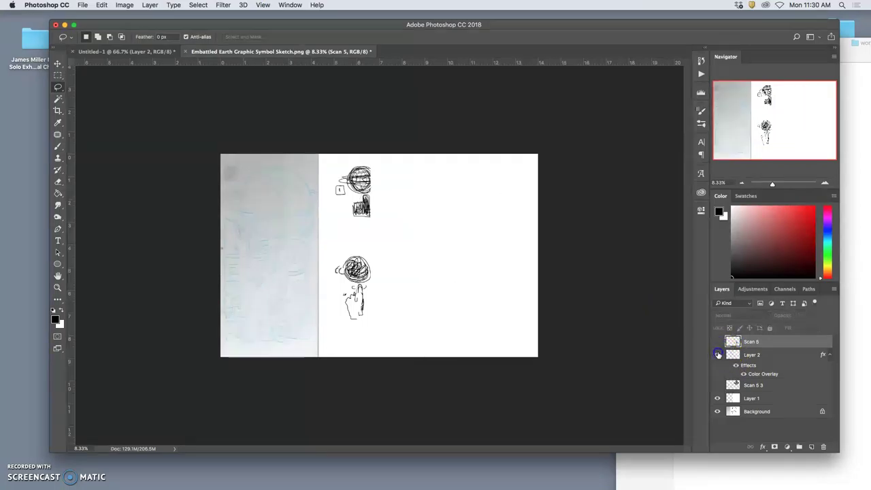
left_click(718, 354)
left_click(716, 385)
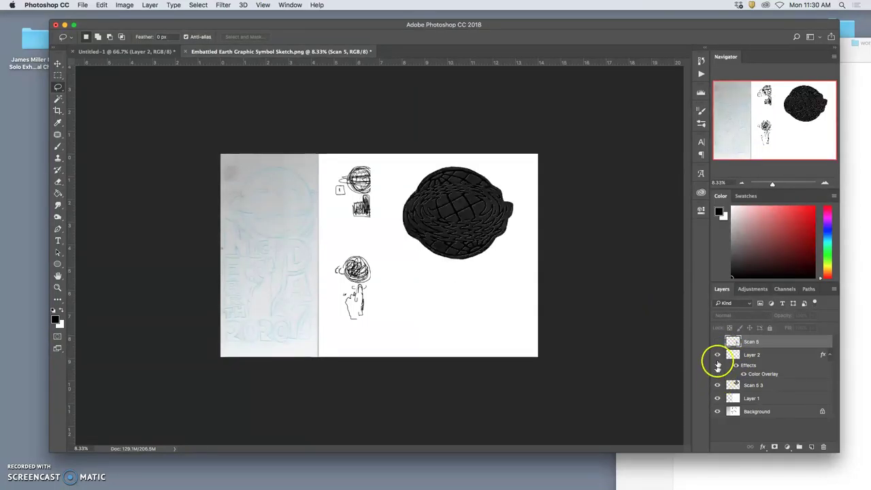
left_click(718, 342)
left_click(718, 355)
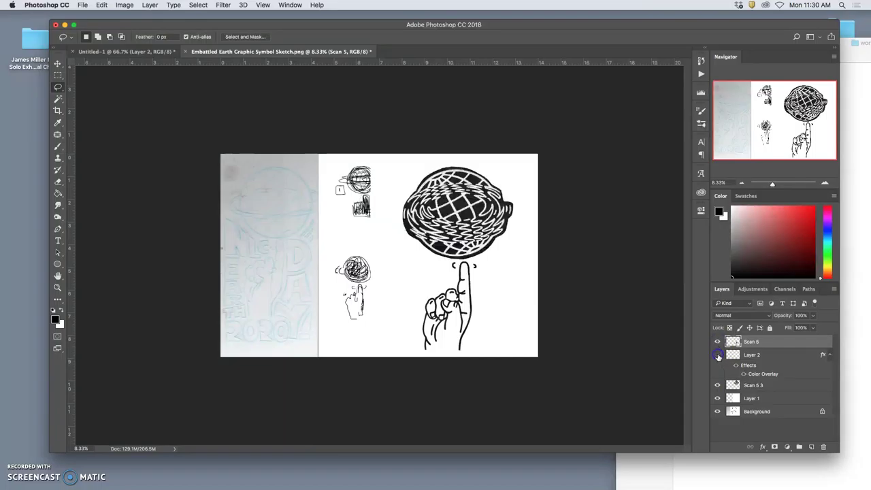
left_click(718, 355)
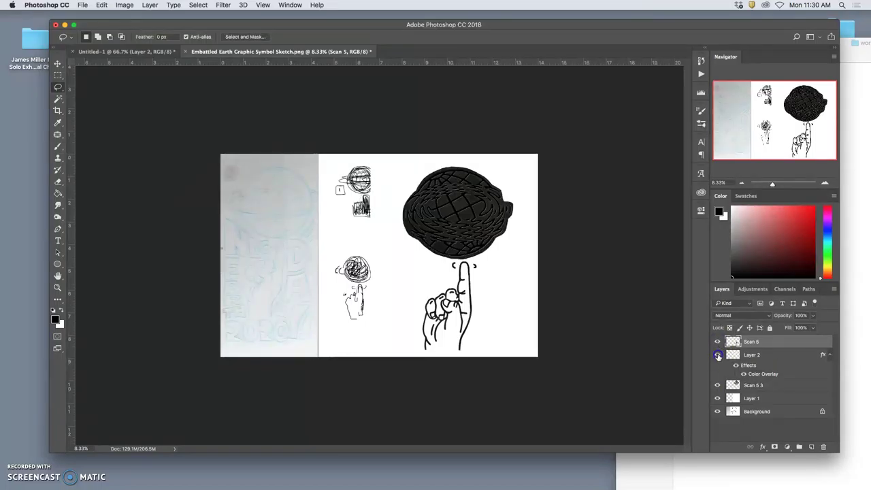
left_click(717, 355)
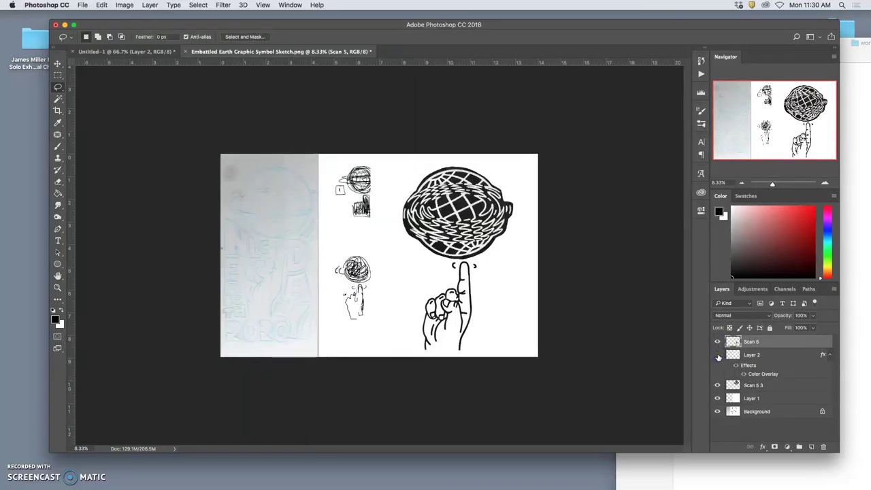
left_click(718, 355)
left_click(718, 355)
left_click(717, 355)
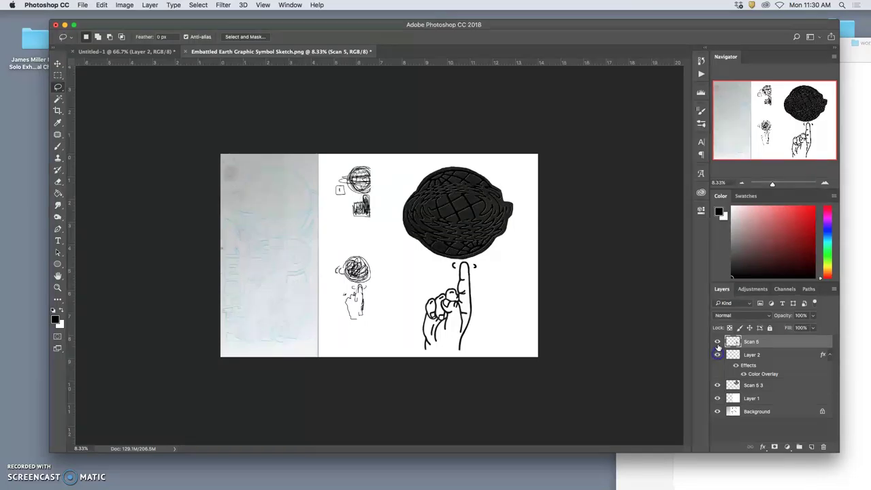
left_click(718, 342)
left_click(718, 342)
left_click(718, 355)
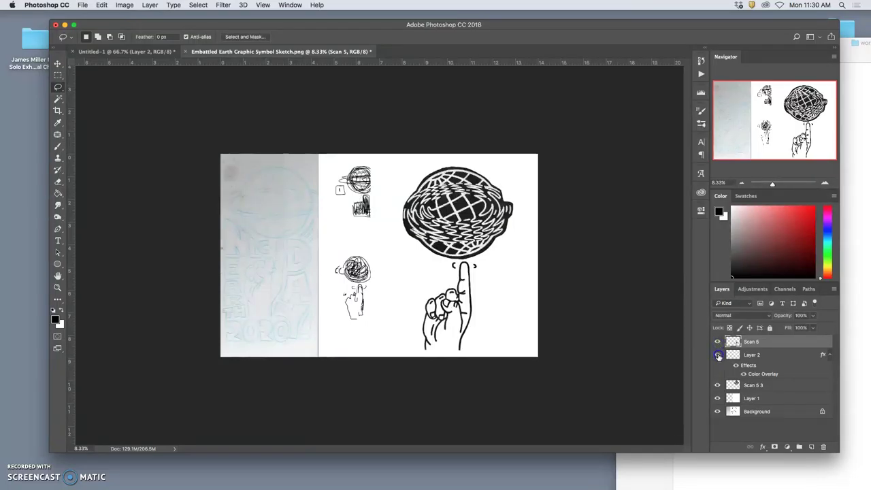
left_click(718, 355)
left_click(717, 355)
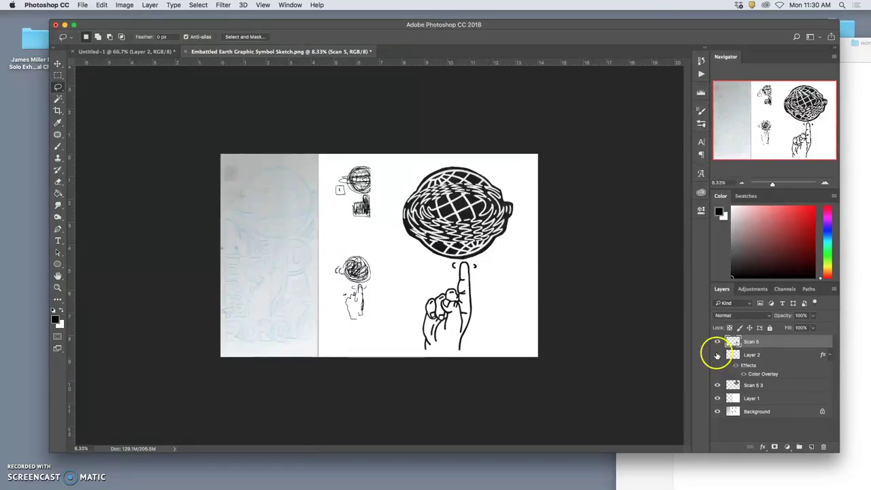
left_click(717, 355)
left_click(717, 342)
left_click(717, 342)
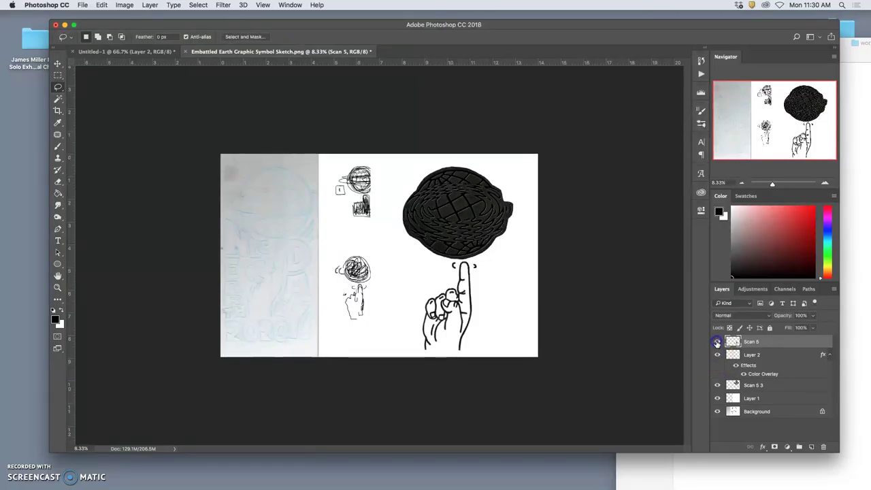
left_click(717, 385)
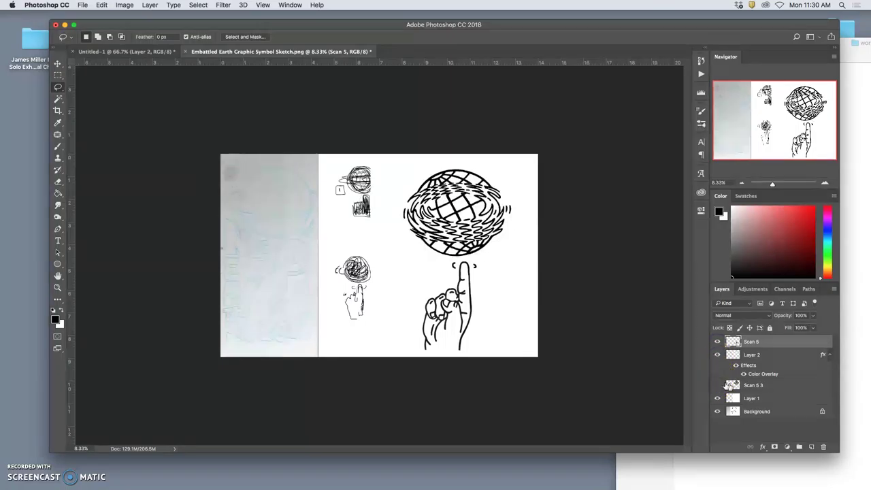
Frame the globe and hand with a rectangular marquee and merge visible layers into Layer 3
left_click(58, 75)
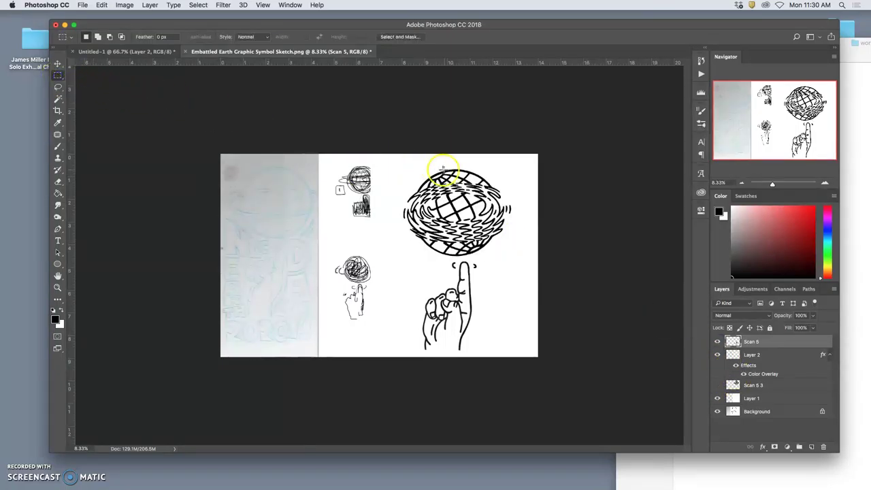
mouse_move(391, 163)
left_mouse_down()
mouse_move(428, 243)
mouse_move(515, 367)
left_mouse_up()
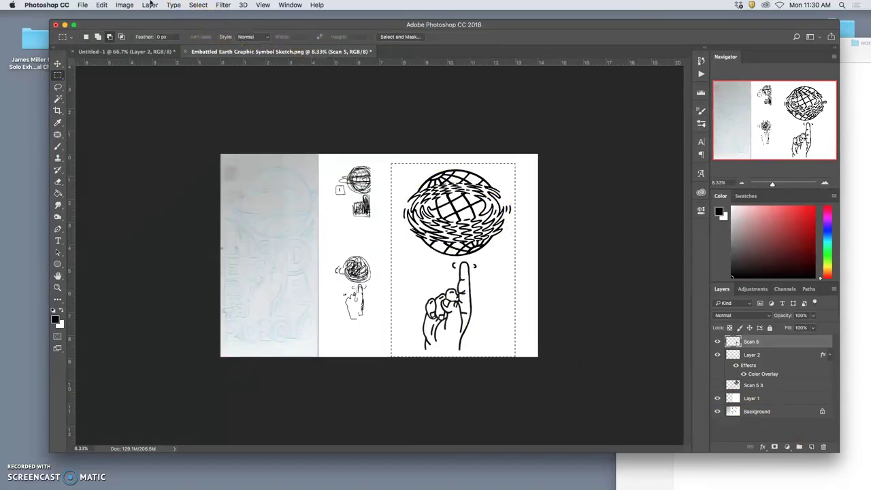
left_click(150, 4)
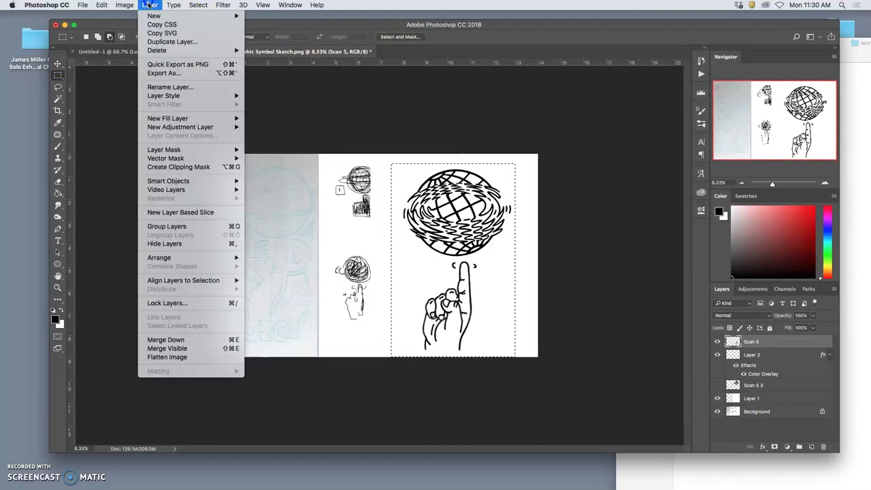
left_click(204, 348)
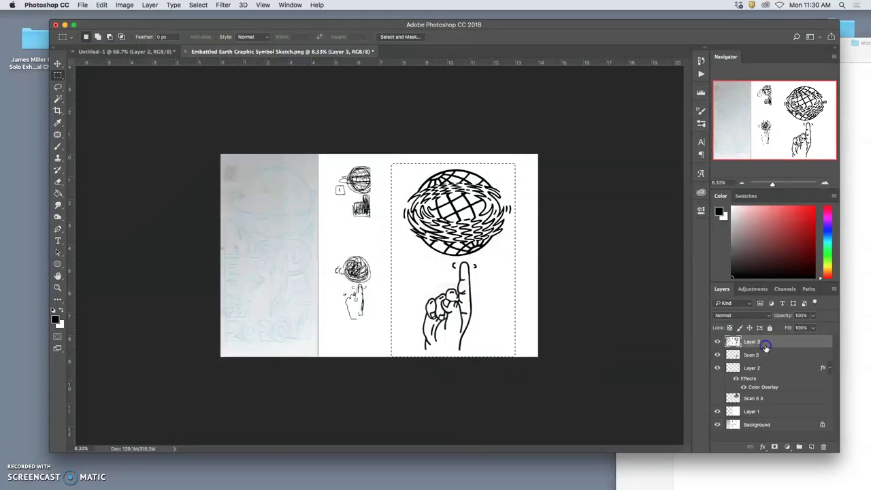
Copy the framed drawing onto new Layer 4 with Cmd+J, then select Layer 3
left_click(749, 344)
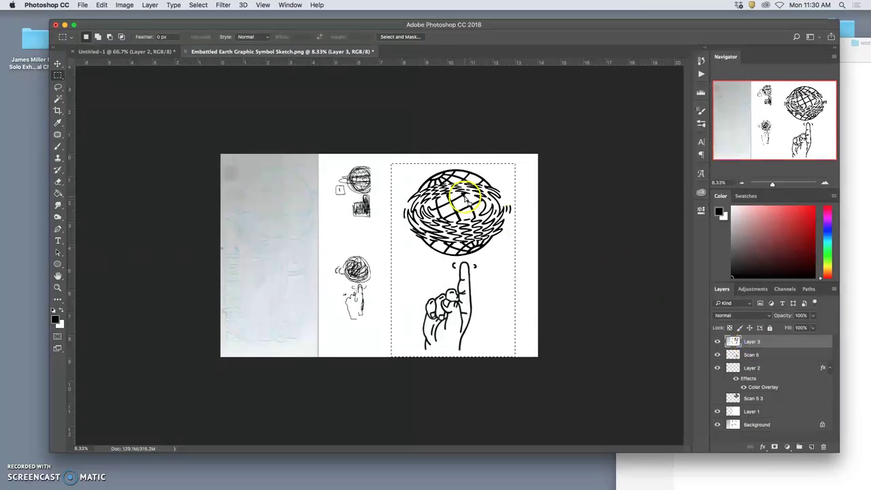
key("super+j")
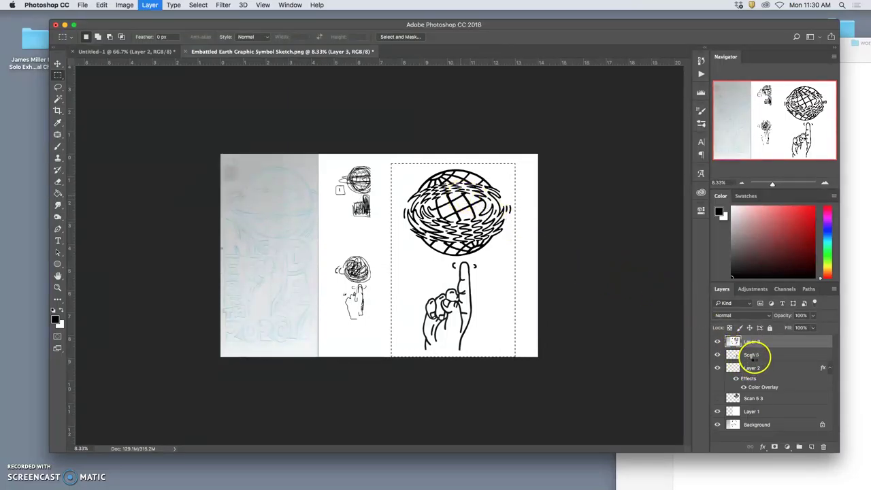
left_click(755, 354)
Delete the merged Layer 3
key("BackSpace")
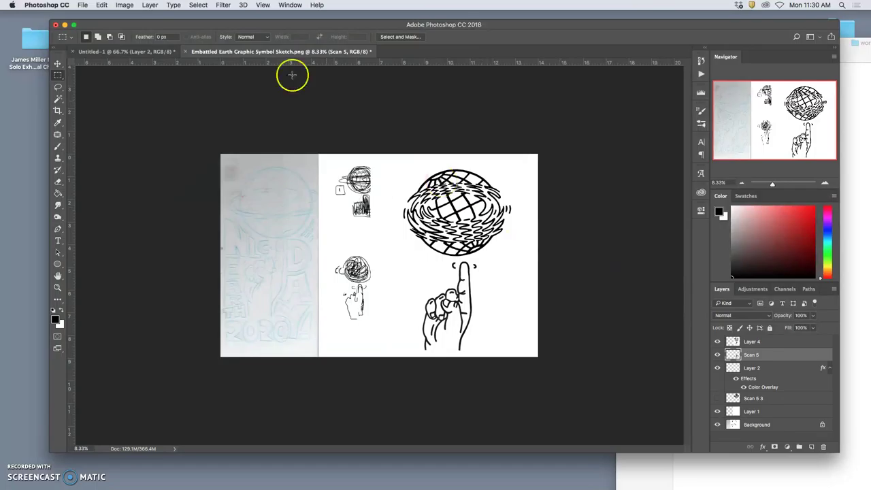
left_click(150, 5)
mouse_move(124, 5)
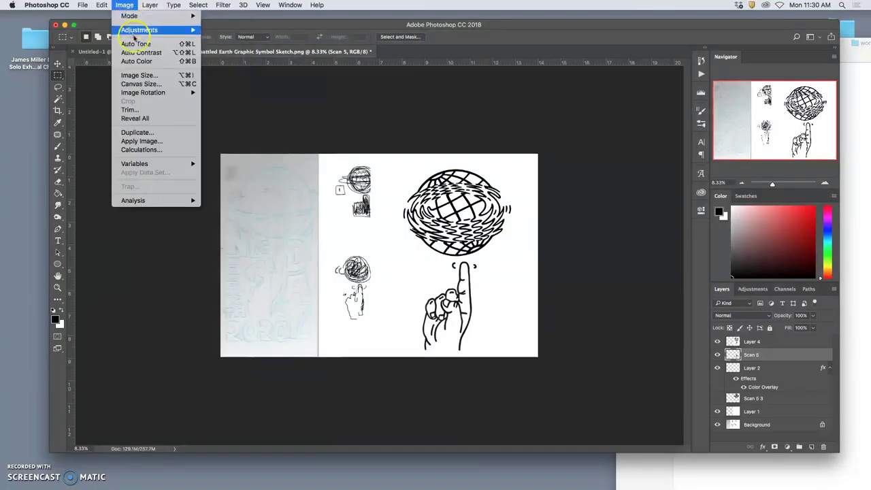
mouse_move(138, 31)
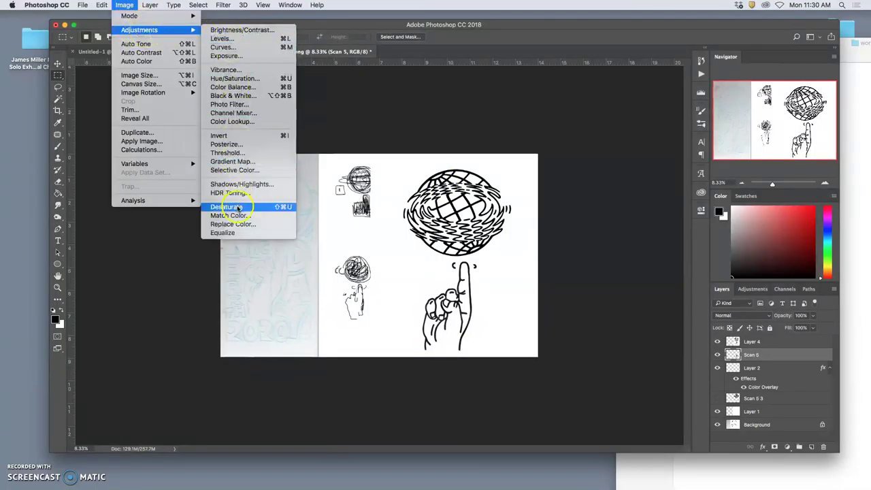
key("Escape")
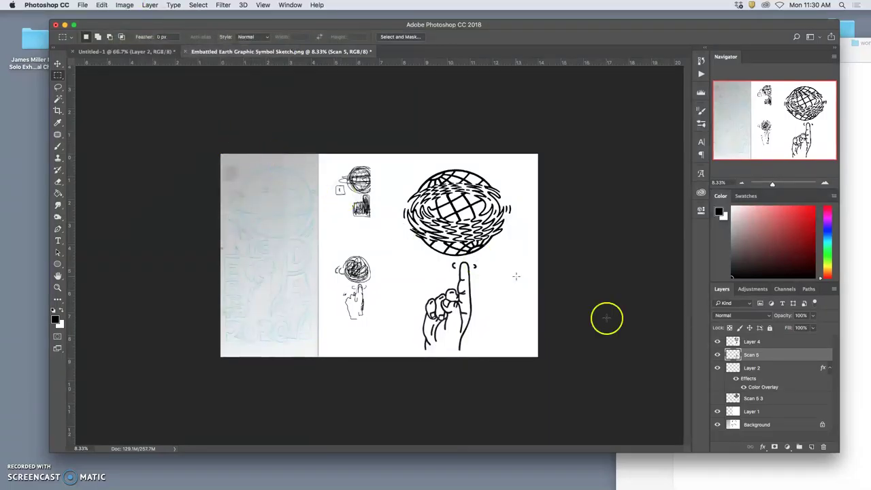
Invert Layer 4 to white linework on black and zoom the view to 12.5%
left_click(764, 342)
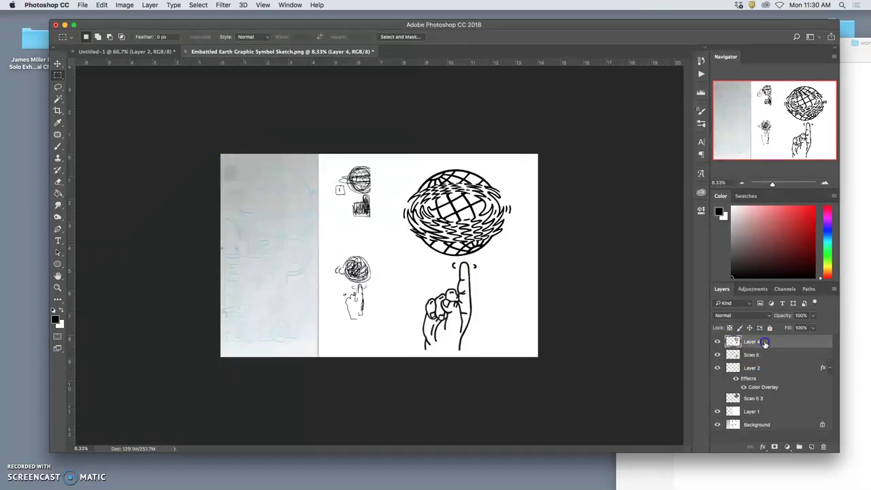
left_click(124, 5)
left_click(230, 135)
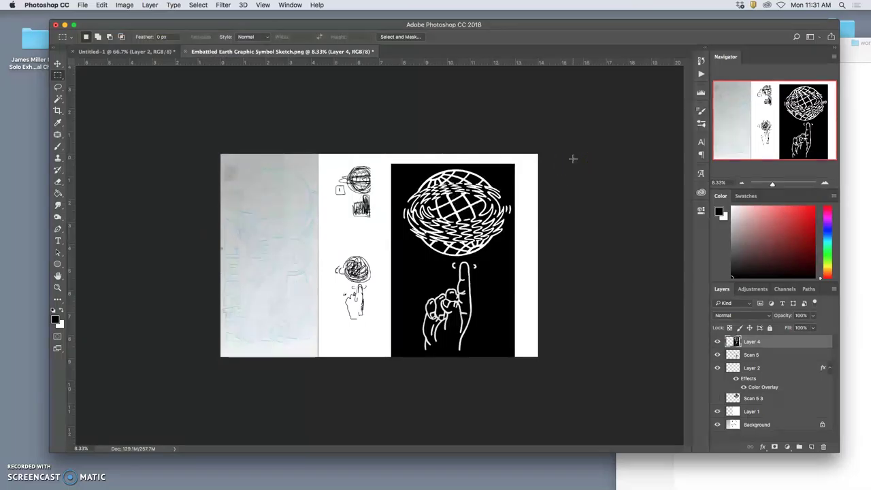
left_click(593, 165)
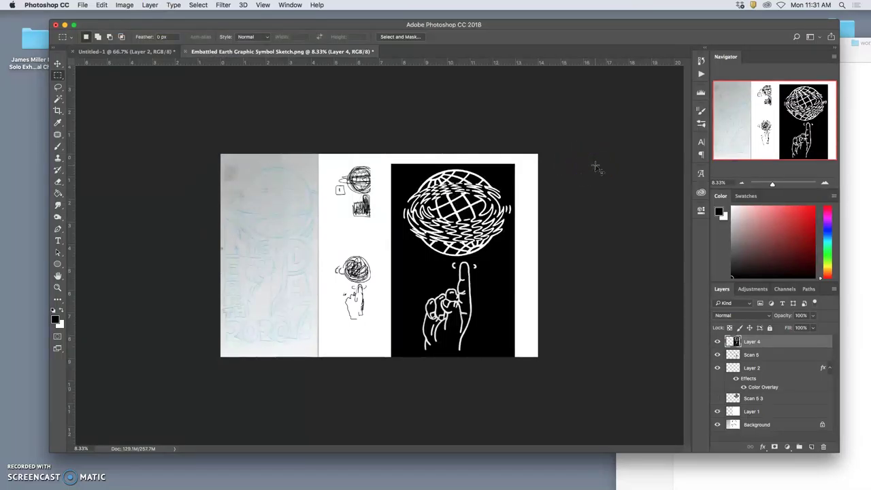
key("super+equal")
left_click(547, 177)
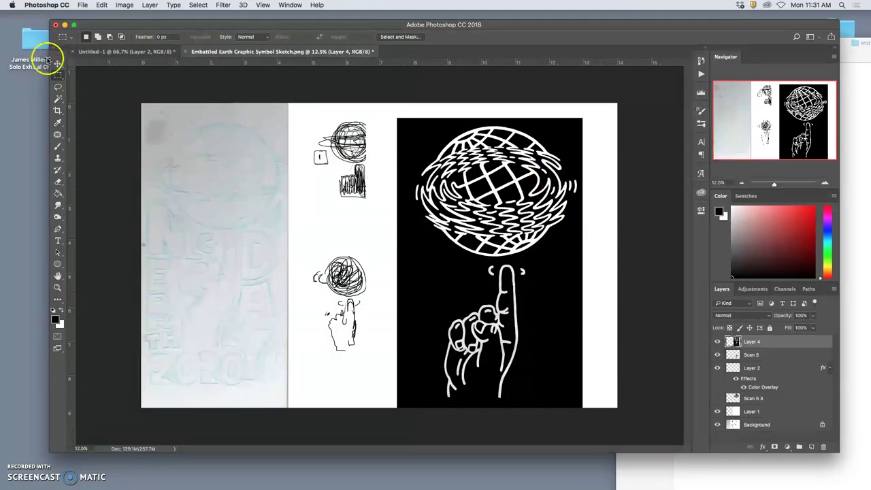
Trace a lasso loop around the hand, then drop the selection
left_click(58, 87)
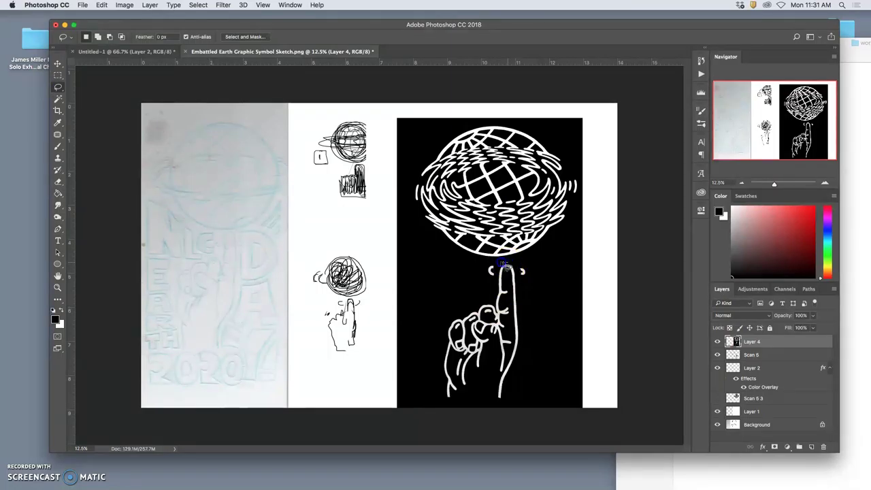
mouse_move(481, 292)
left_mouse_down()
mouse_move(453, 307)
mouse_move(436, 339)
mouse_move(436, 386)
left_mouse_up()
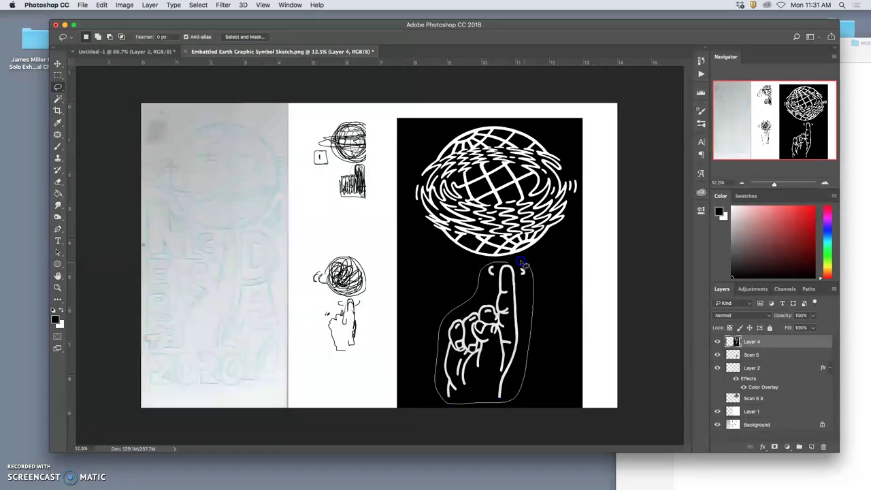
left_click_drag(522, 264, 503, 272)
left_click(424, 257)
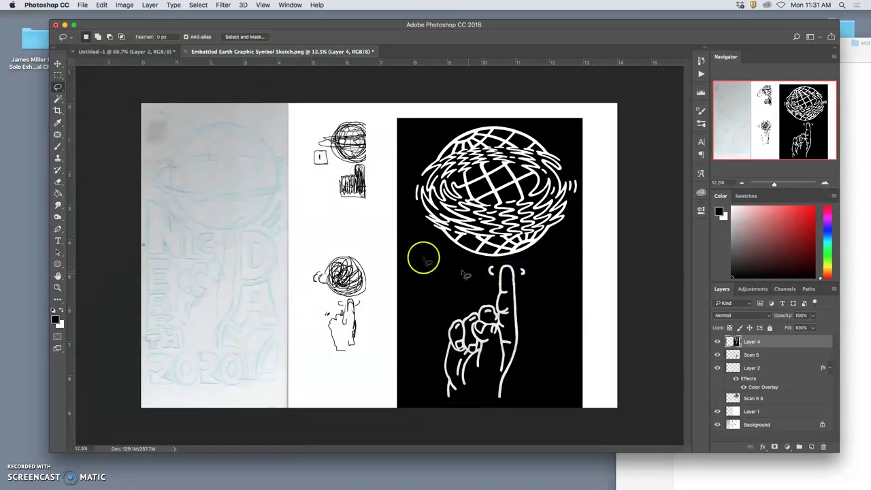
Magic Wand the white line art, copy it to Layer 5, and hide Layer 4
left_click(59, 99)
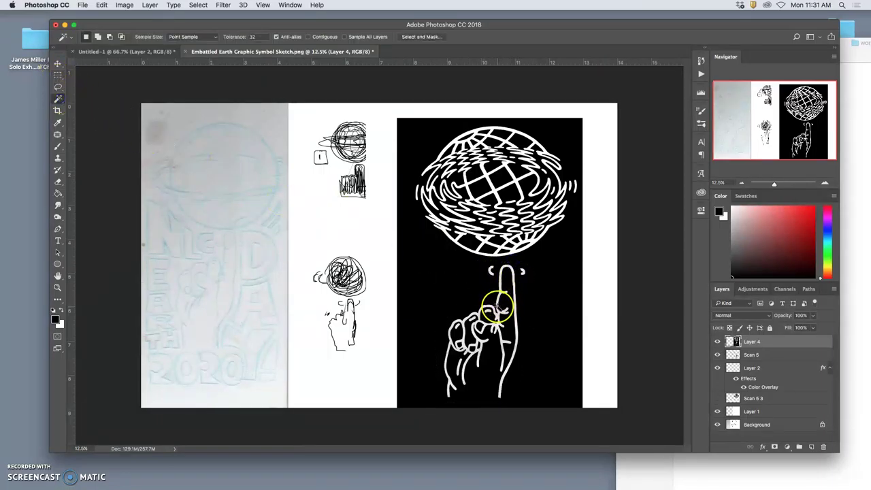
left_click(505, 297)
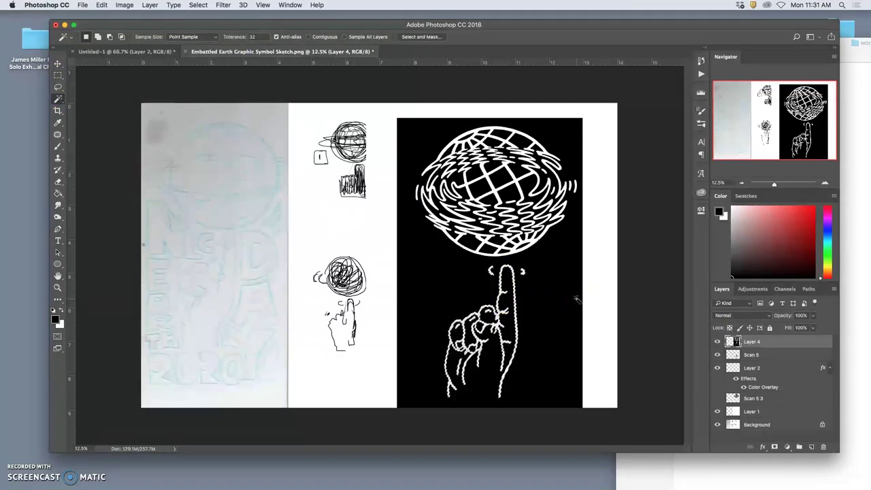
key("ctrl+j")
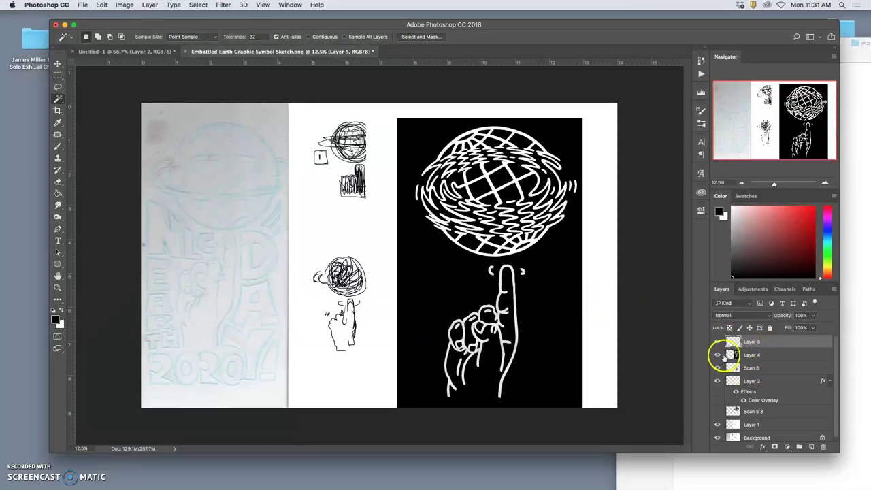
left_click(718, 354)
left_click(498, 314)
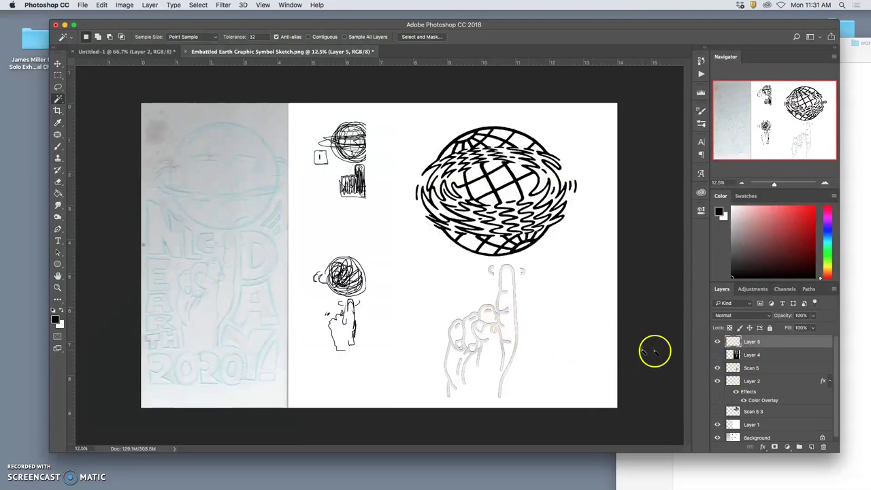
left_click(718, 355)
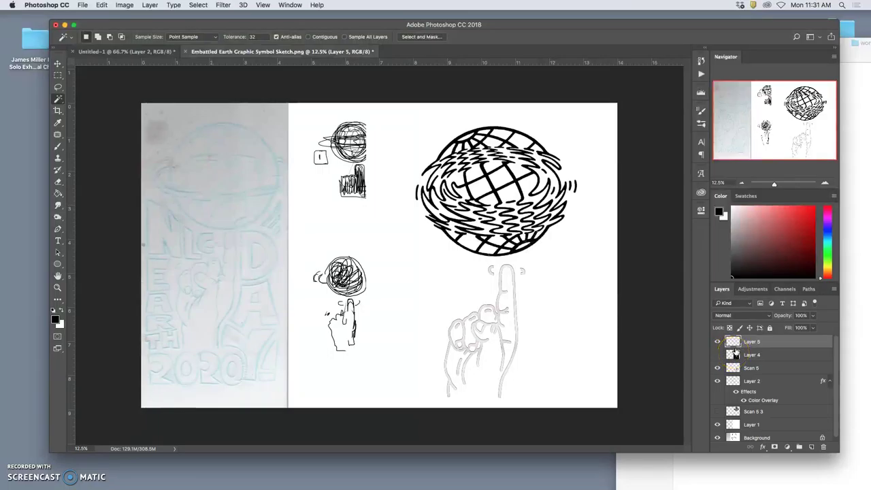
Apply a white Color Overlay to Layer 5, then reopen its Layer Style dialog and move it aside
left_click(759, 345)
double_click(771, 342)
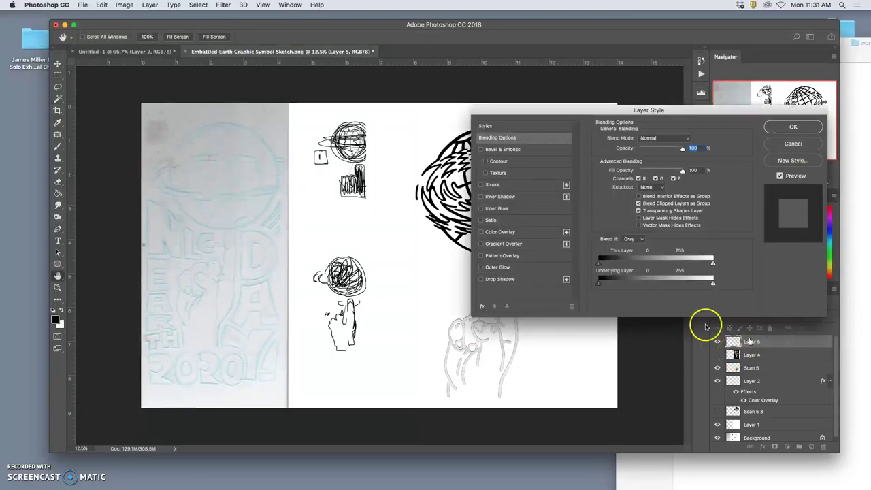
left_click(481, 231)
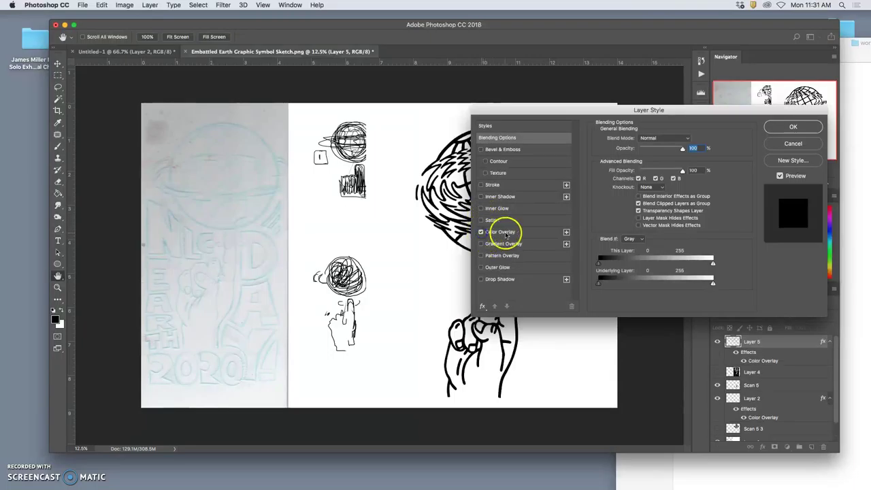
left_click(502, 233)
left_click(685, 140)
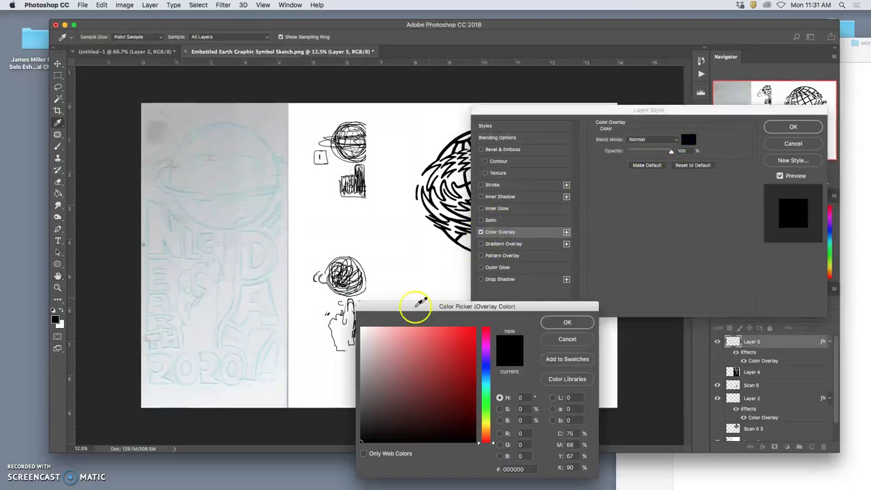
left_click(367, 332)
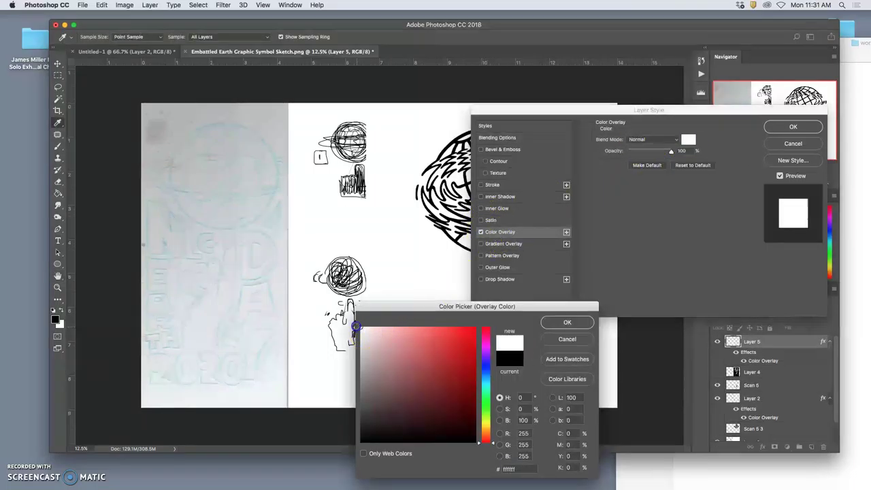
left_click(566, 321)
left_click(790, 126)
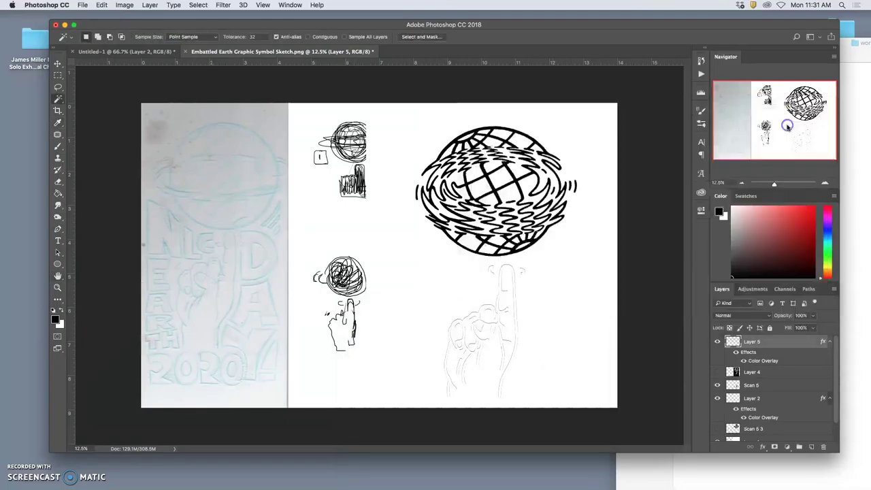
double_click(746, 344)
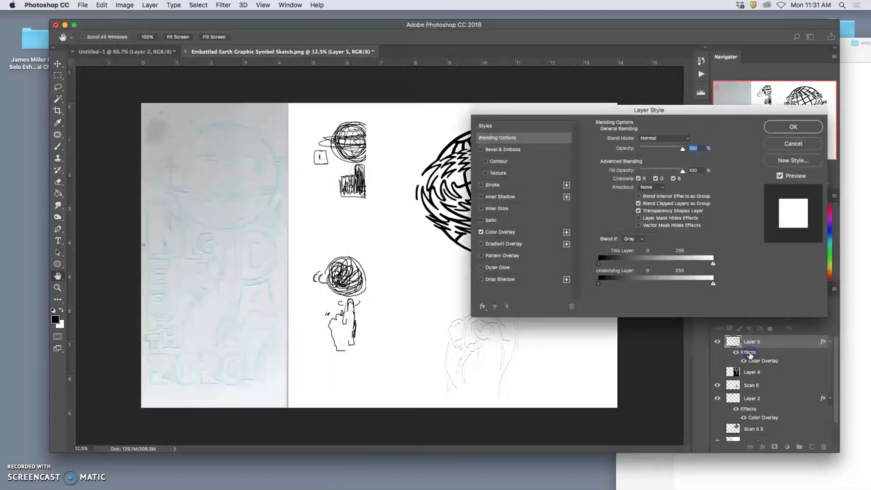
left_click_drag(554, 111, 613, 91)
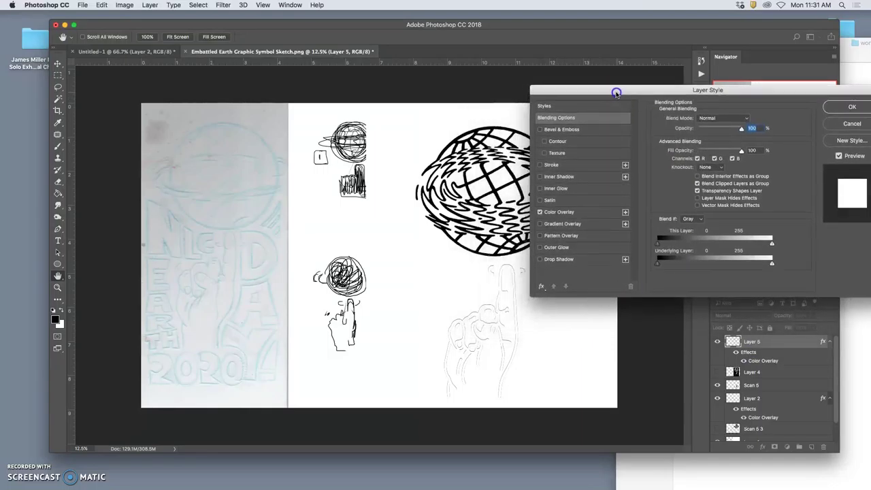
Add a 35 px black outside Stroke to Layer 5 and apply it
left_click(540, 164)
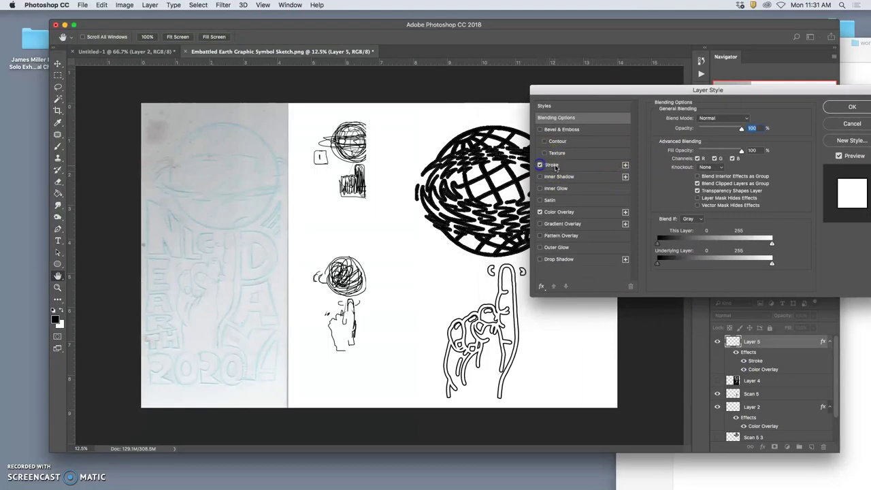
left_click(556, 166)
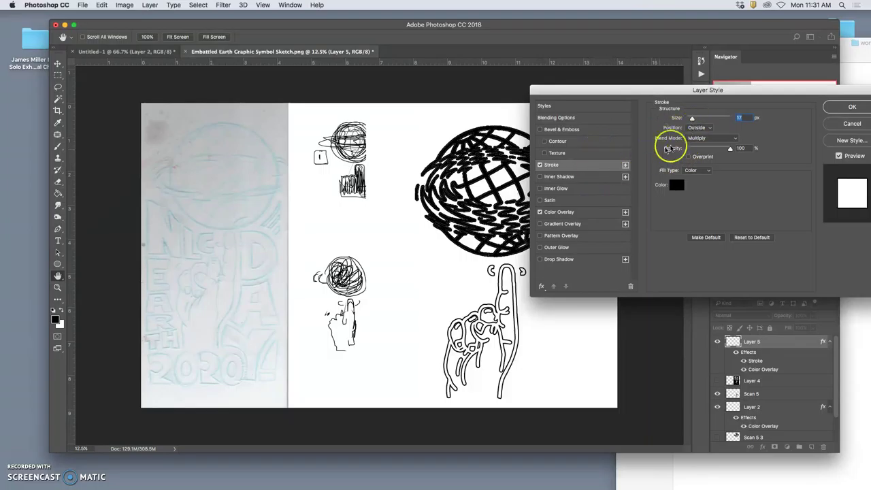
mouse_move(692, 119)
left_mouse_down()
mouse_move(710, 120)
mouse_move(700, 119)
left_mouse_up()
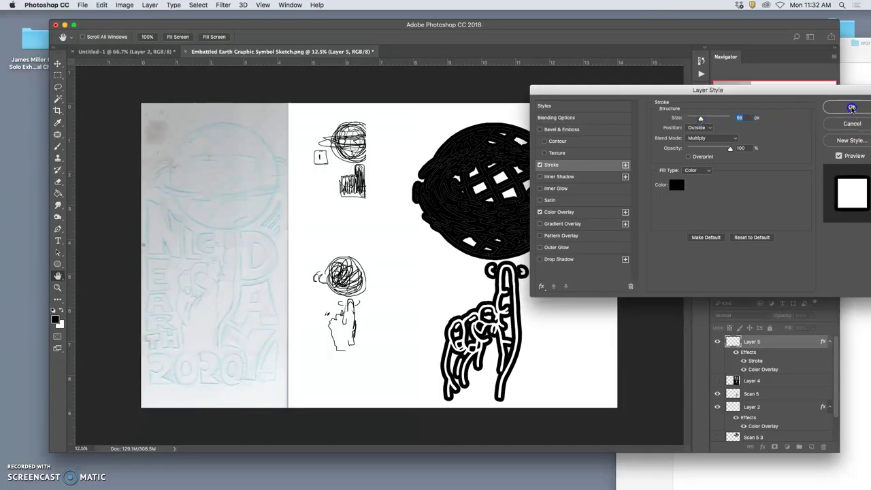
left_click(852, 108)
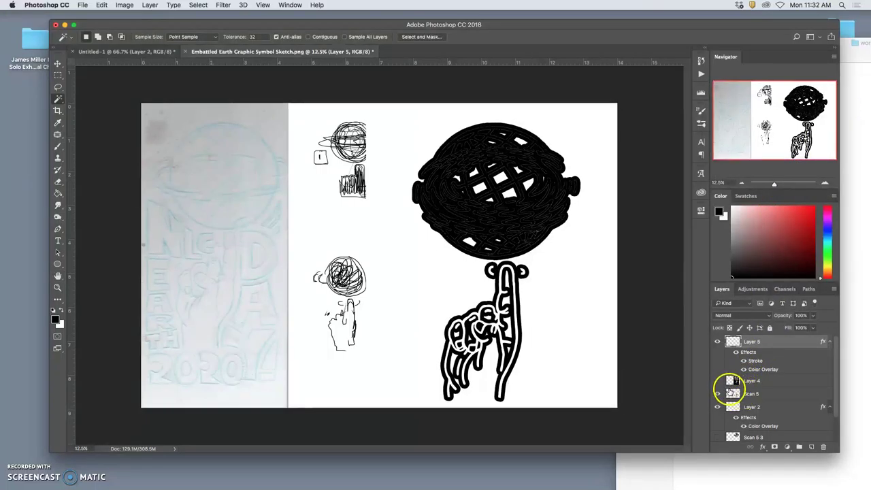
Select Scan 5 and toggle Layer 5 and Scan 5 visibility to compare
left_click(749, 395)
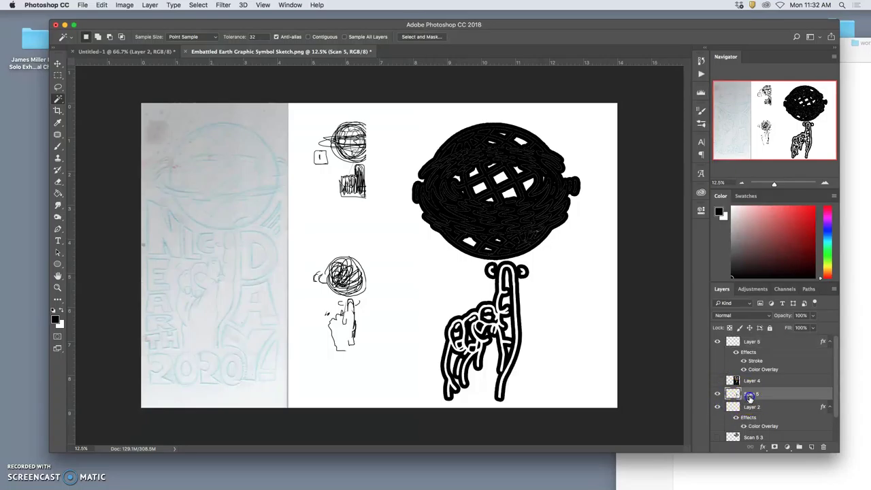
left_click(716, 341)
left_click(717, 341)
left_click(717, 393)
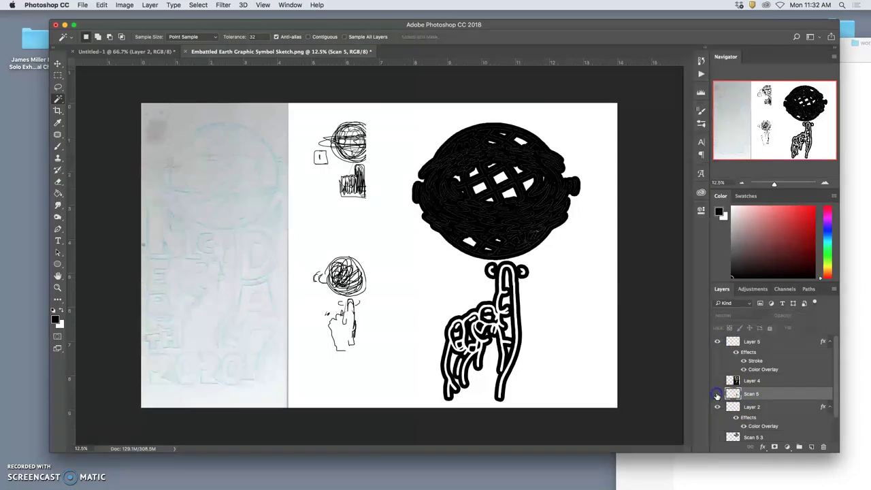
left_click(717, 341)
left_click(717, 341)
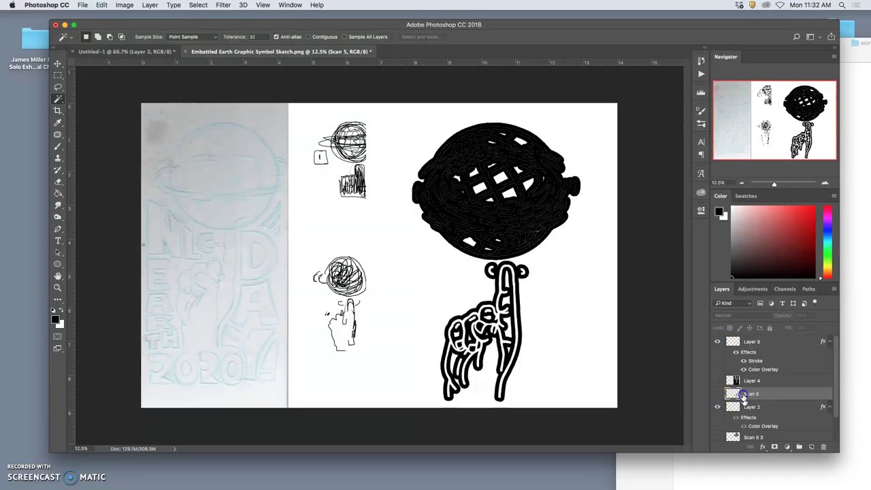
Move Layer 2 above Layer 5, toggle its colour overlay, and duplicate Layer 2
mouse_move(758, 425)
left_mouse_down()
mouse_move(744, 340)
mouse_move(744, 363)
left_mouse_up()
left_click(736, 352)
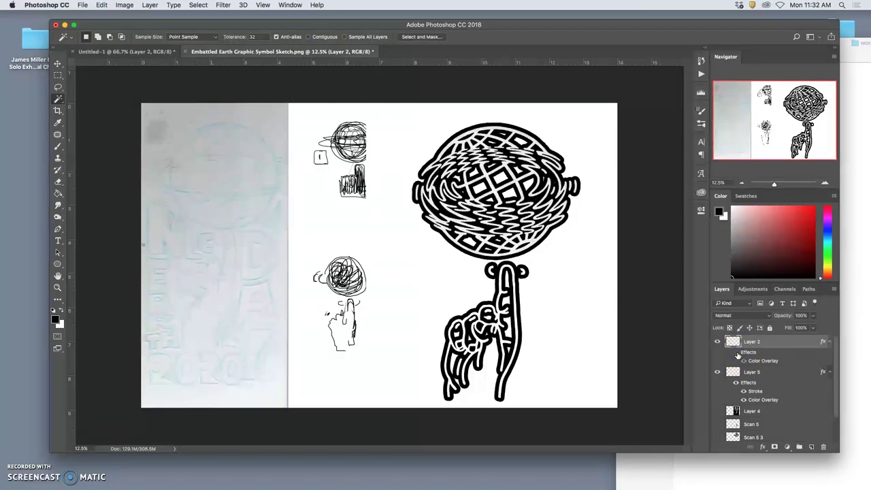
double_click(735, 352)
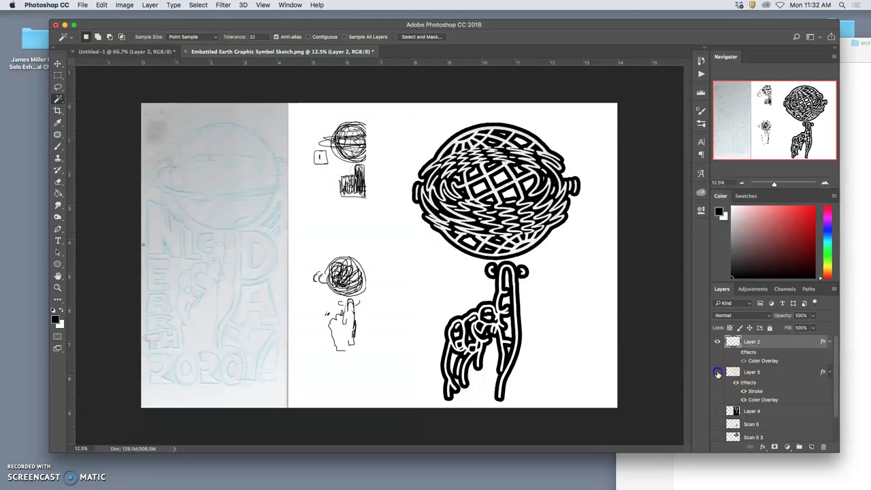
left_click(717, 372)
left_click(717, 372)
key("super+j")
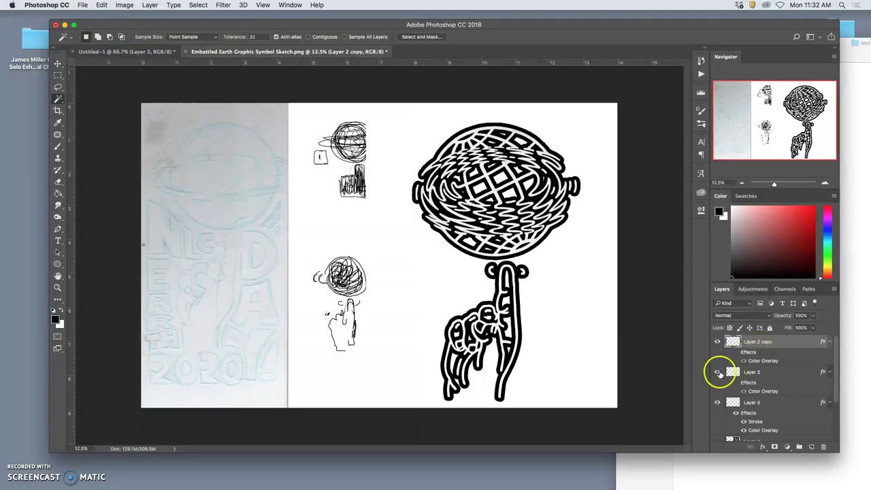
left_click(96, 94)
Lasso the thick-outlined hand and delete it from Layer 5
left_click(57, 86)
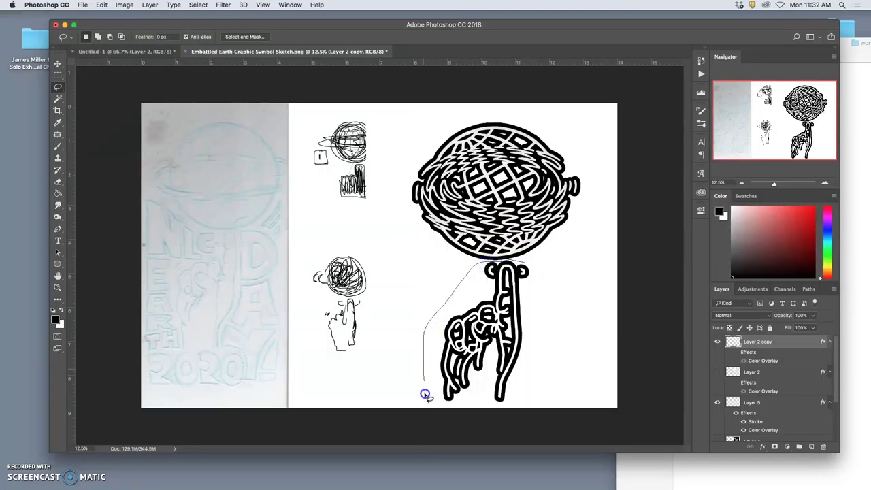
mouse_move(424, 394)
left_mouse_down()
mouse_move(483, 429)
mouse_move(550, 352)
mouse_move(535, 259)
left_mouse_up()
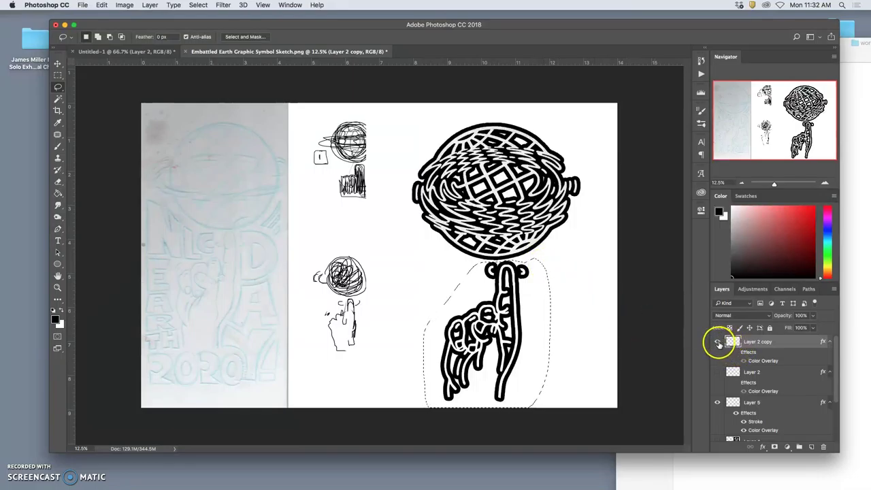
left_click(718, 403)
left_click(718, 402)
left_click(752, 402)
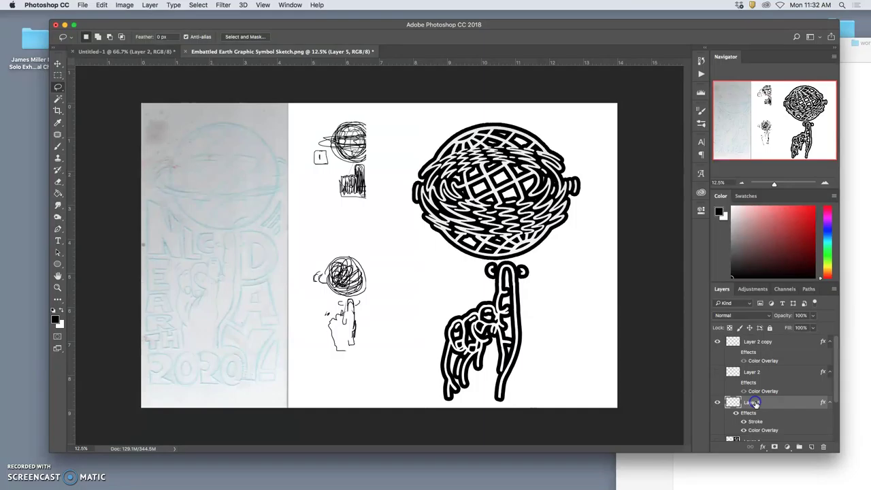
key("Delete")
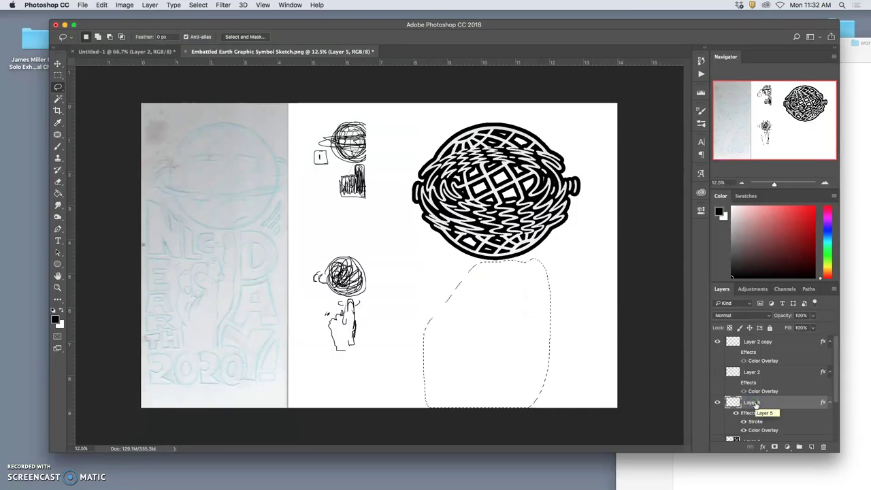
left_click_drag(753, 402, 734, 418)
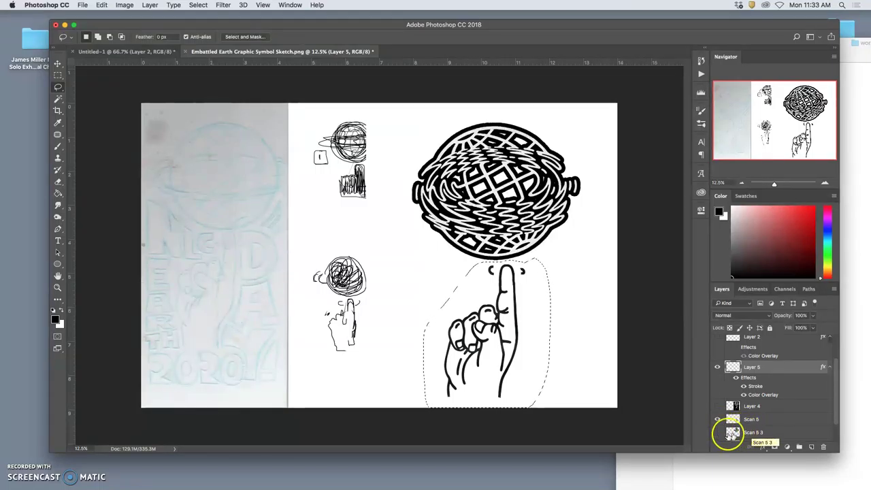
Compare Scan 5 3, Scan 5 and Layer 4, ending with Layer 4 hidden and Scan 5 3 shown
left_click(717, 433)
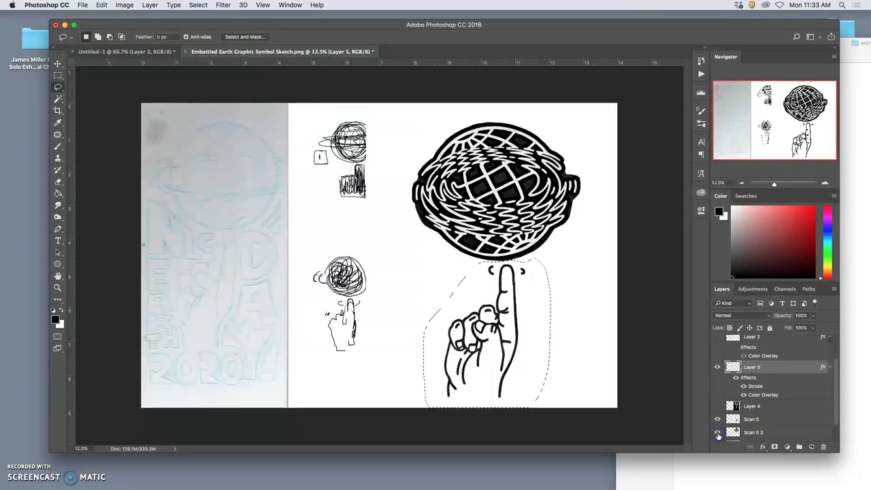
left_click(717, 433)
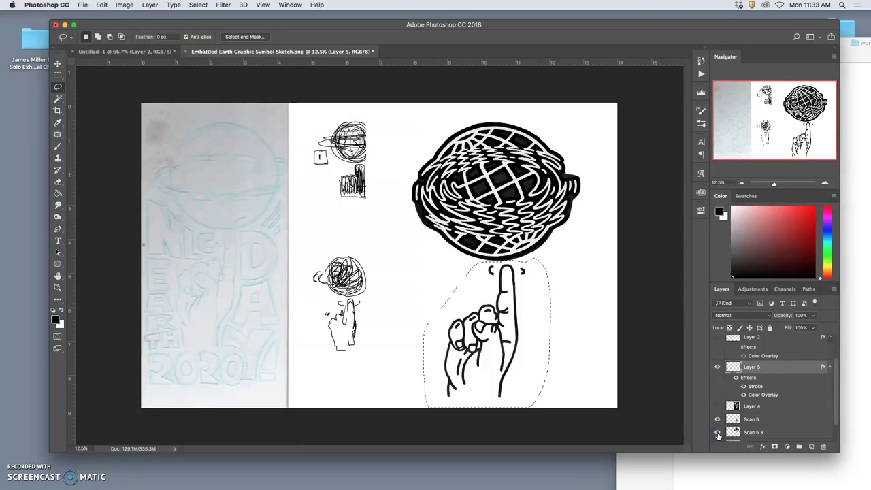
left_click(717, 433)
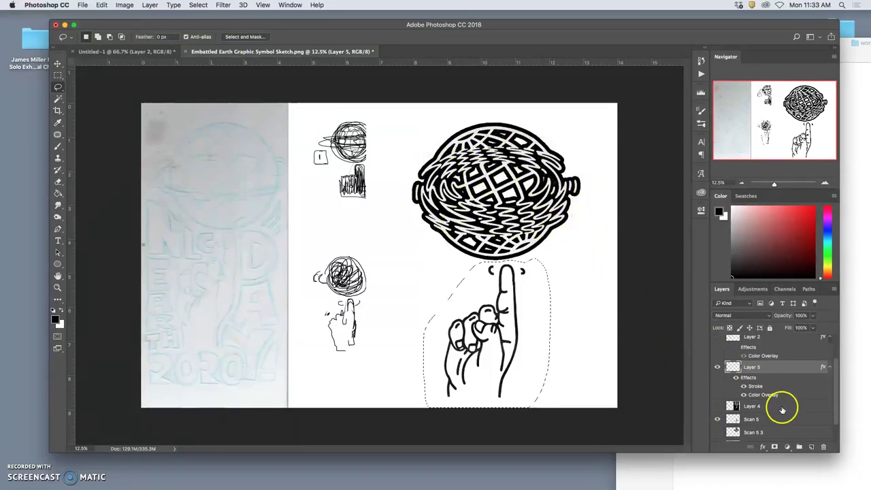
left_click(718, 419)
left_click(717, 407)
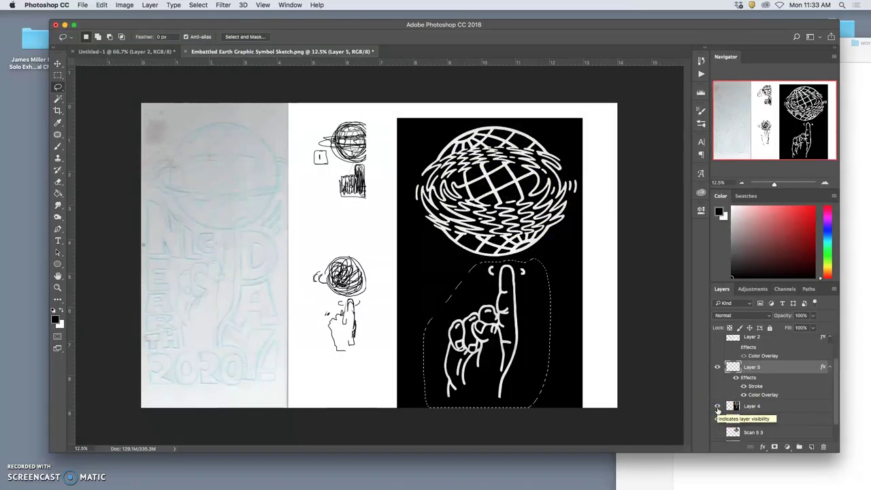
left_click(716, 407)
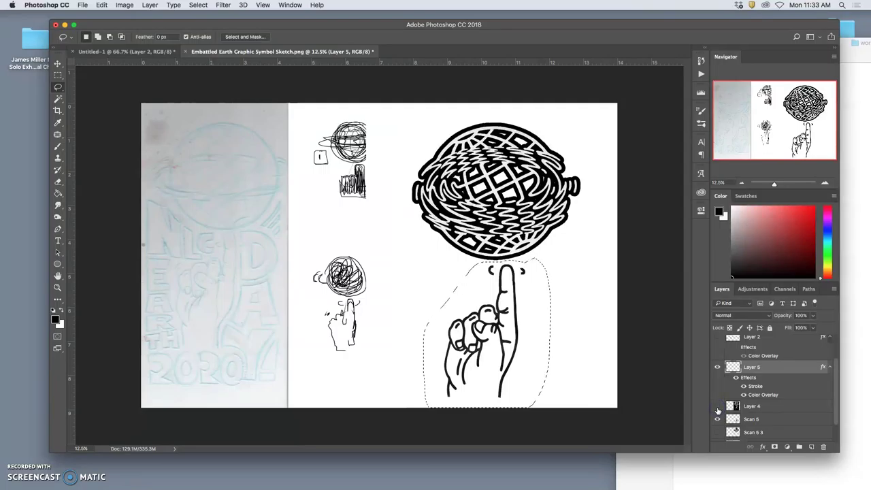
left_click(716, 408)
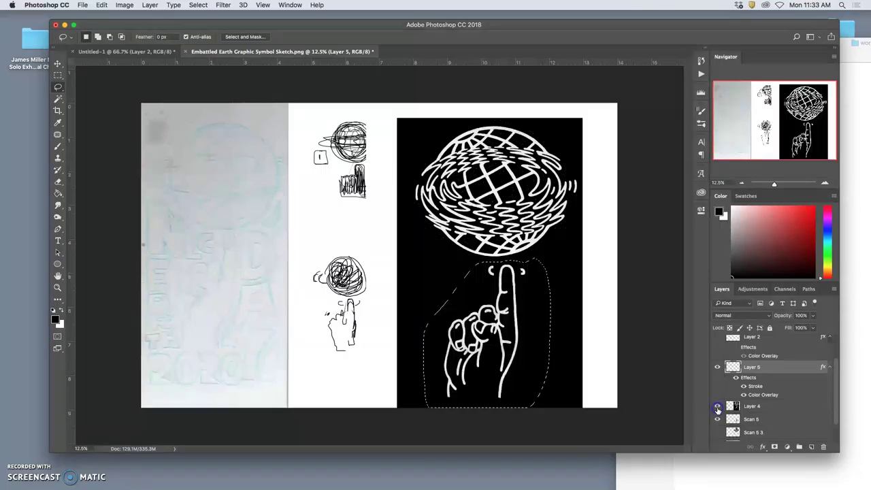
left_click(717, 407)
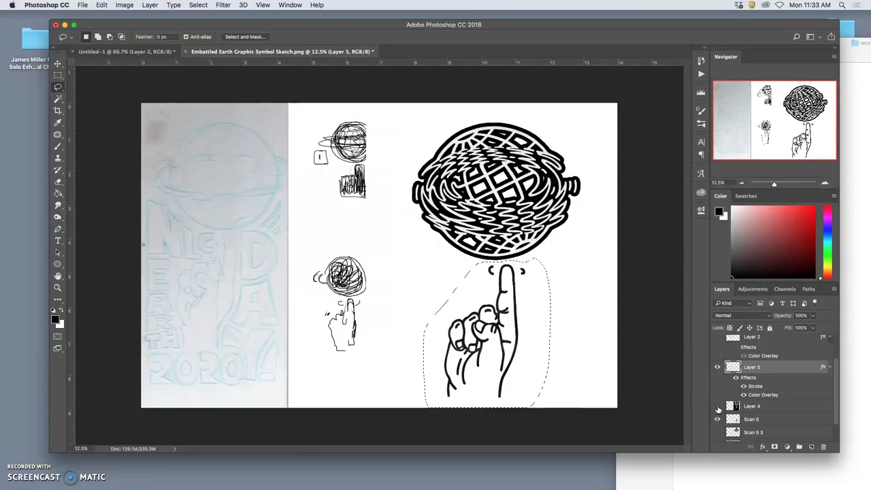
left_click(717, 432)
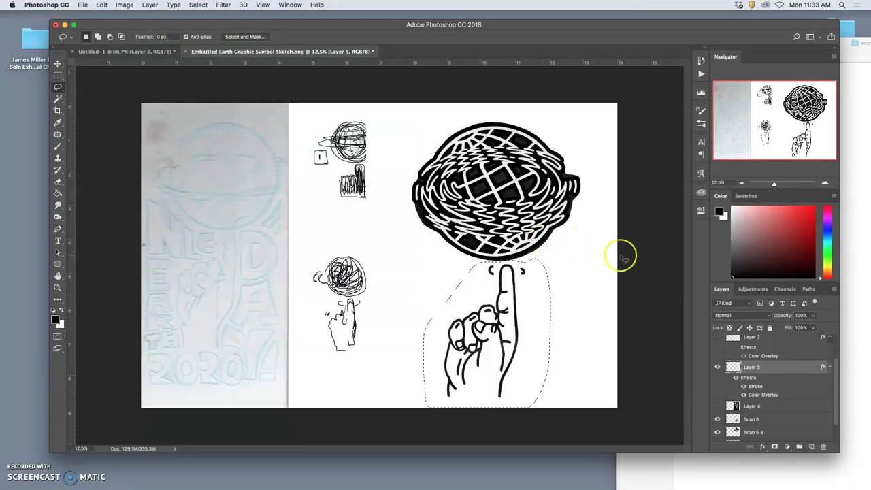
left_click(770, 345)
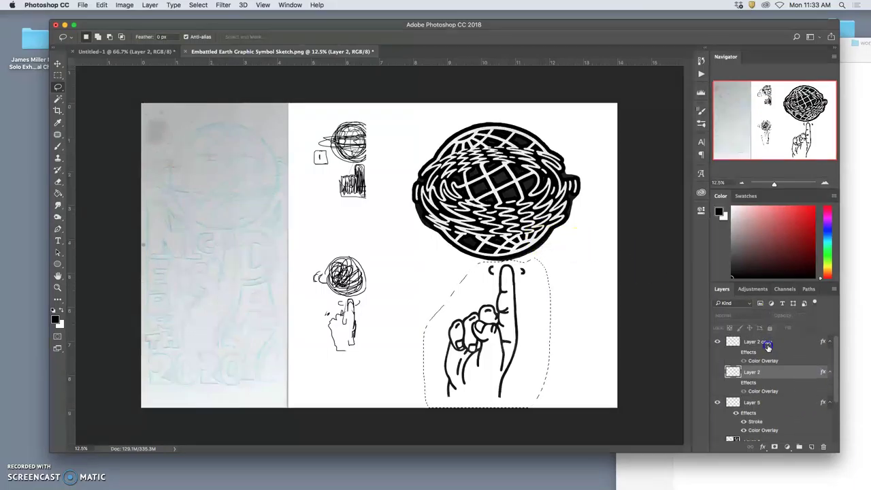
left_click(767, 344)
left_click(597, 292)
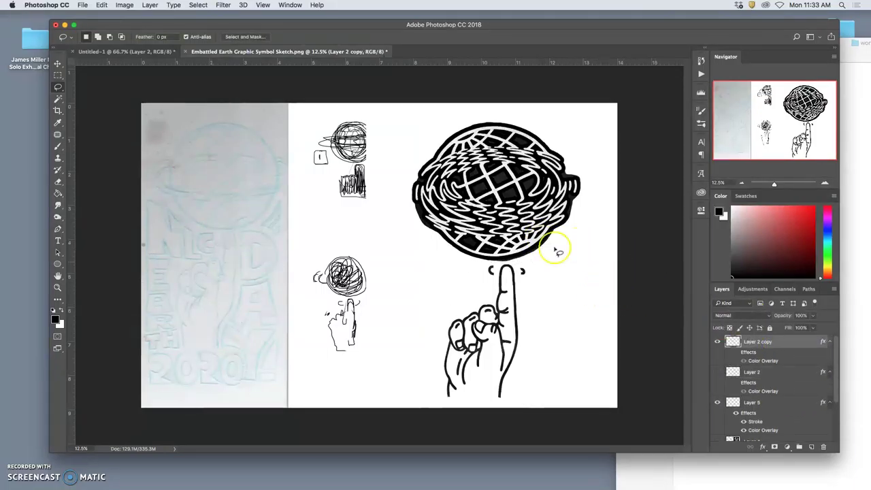
left_click(58, 98)
left_click(419, 125)
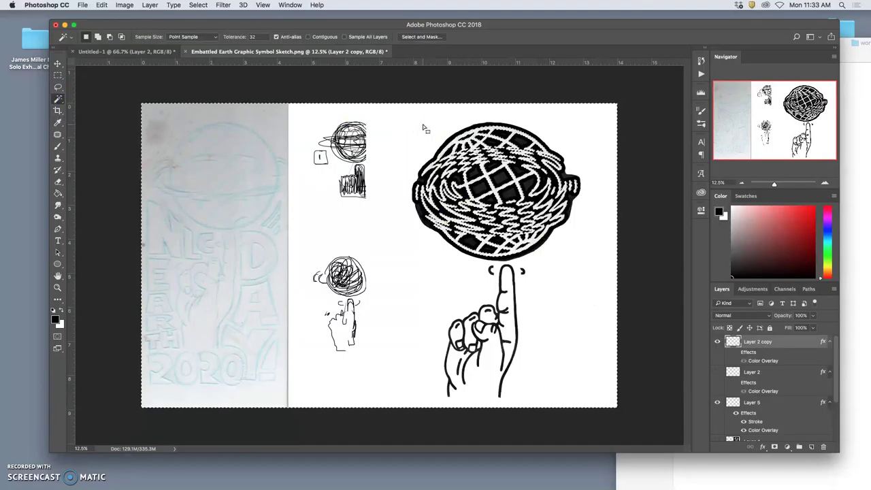
left_click(308, 37)
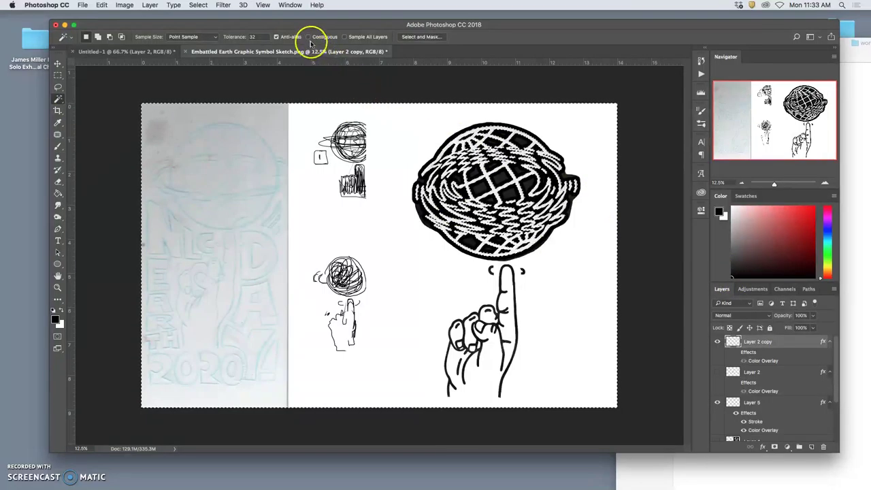
left_click(400, 125)
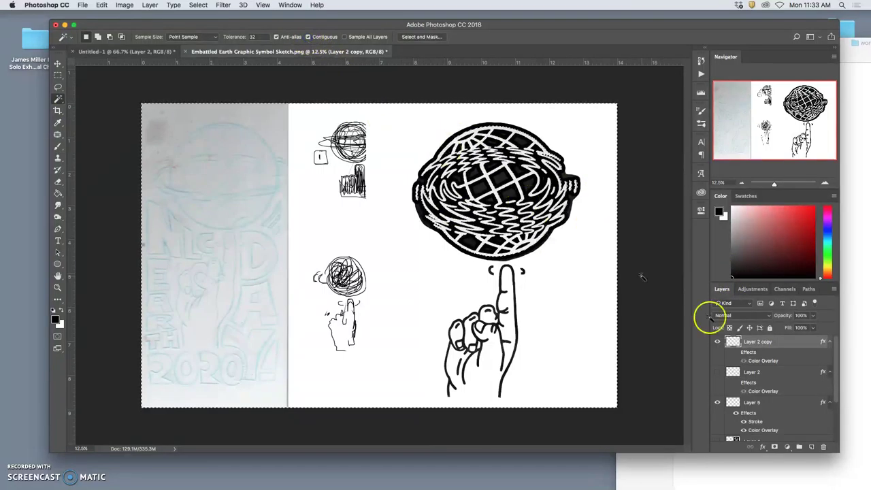
double_click(760, 342)
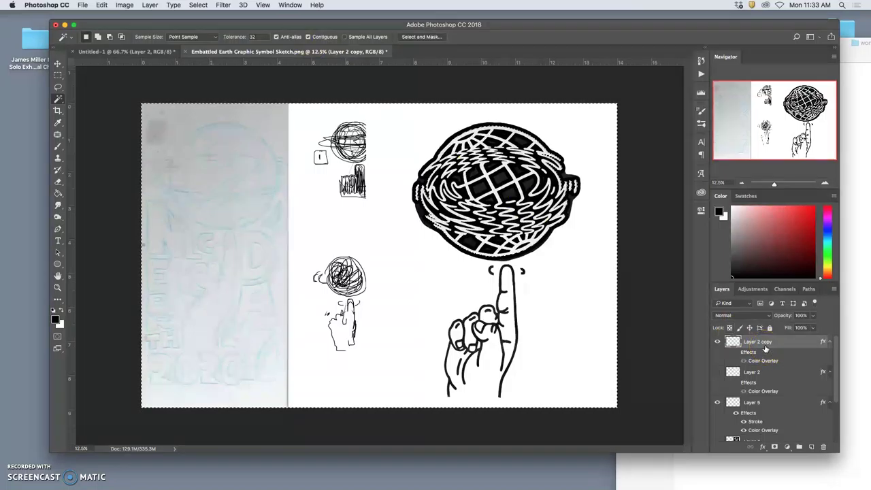
right_click(765, 347)
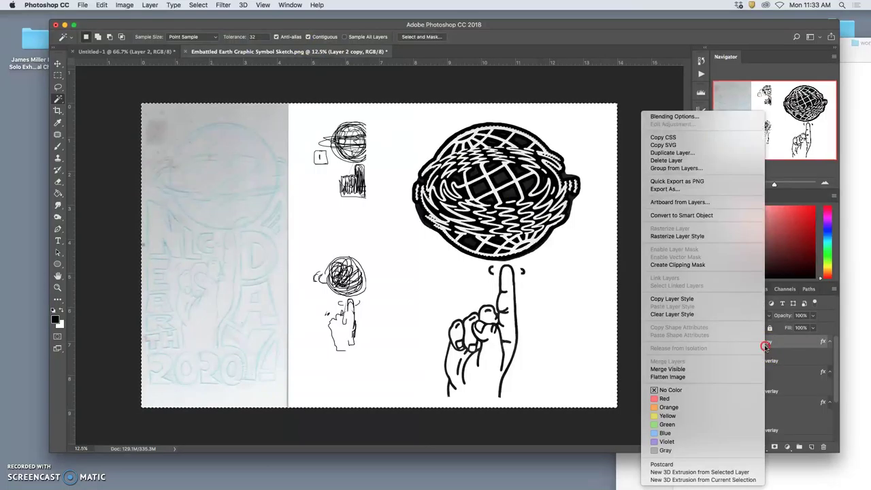
left_click(603, 330)
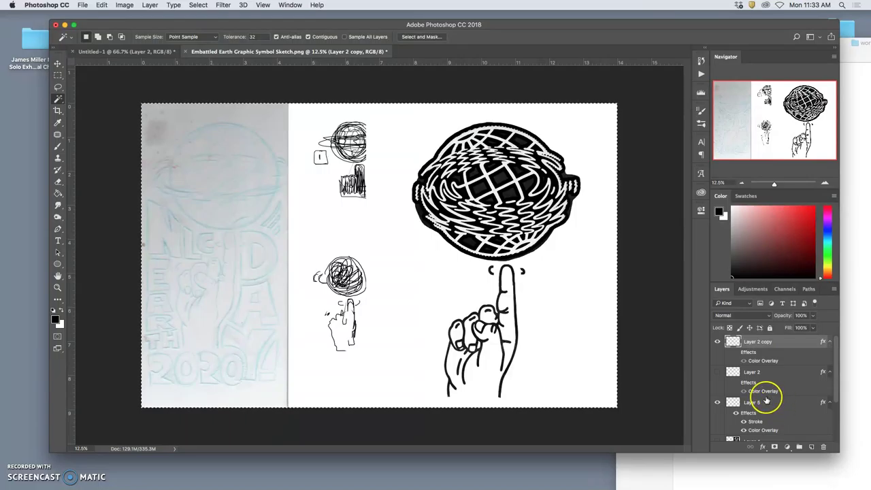
scroll(762, 401, "down", 4)
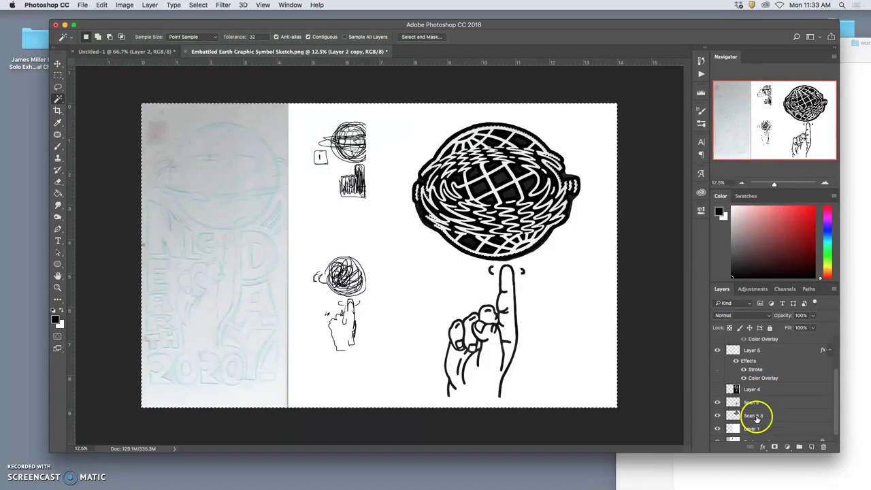
left_click(754, 408)
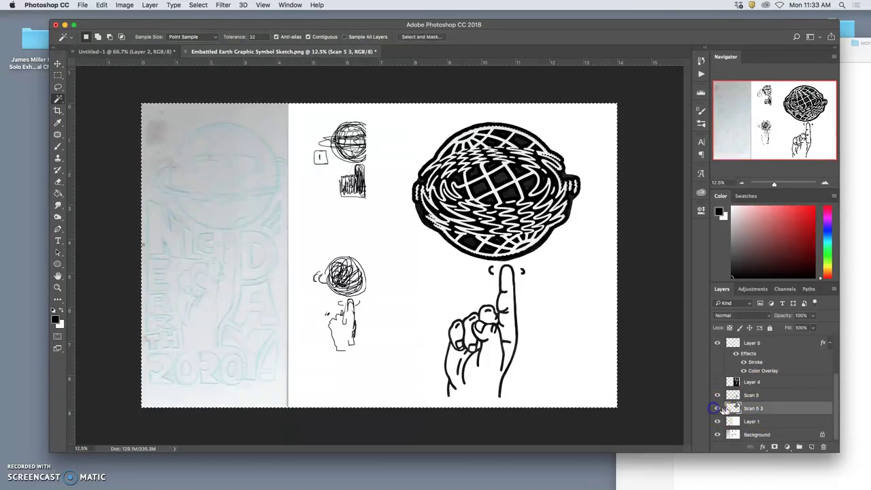
left_click(716, 408)
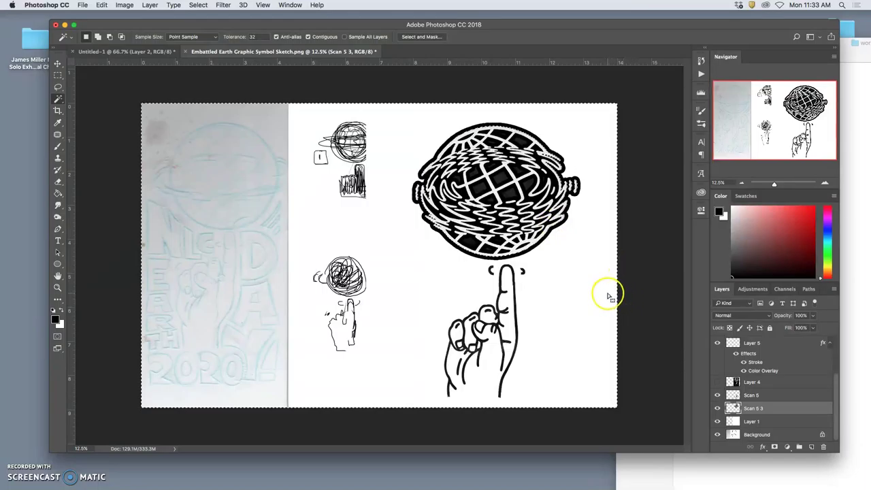
key("super+d")
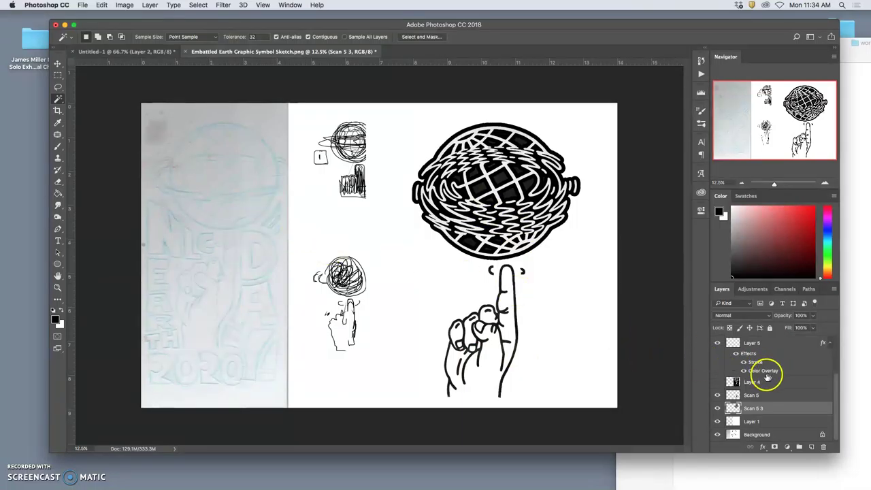
Hide Layer 5's effects to remove the globe's thick black outline
scroll(734, 384, "up", 2)
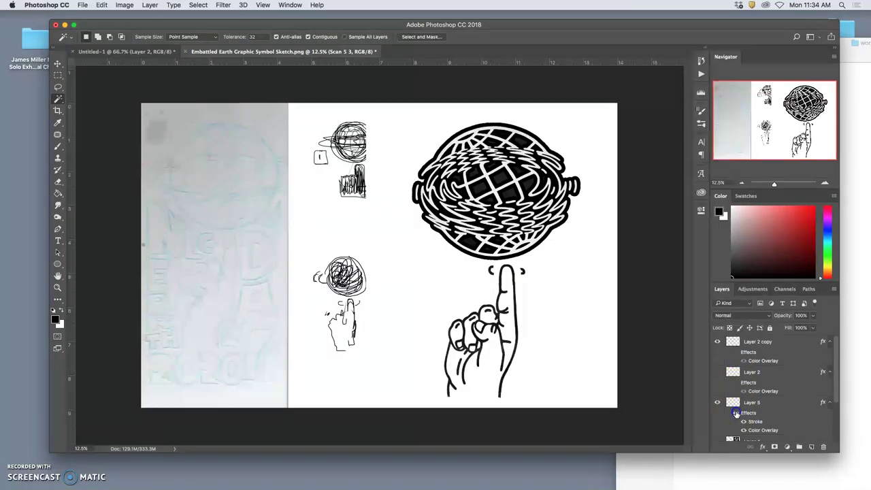
left_click(736, 413)
left_click(736, 413)
left_click(736, 413)
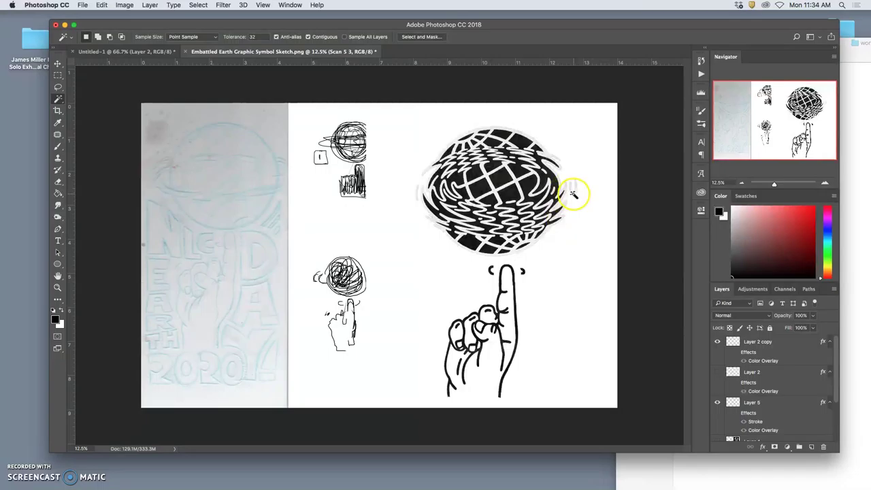
Zoom in and lasso the wobble marks to the right of the globe
scroll(573, 195, "up", 5)
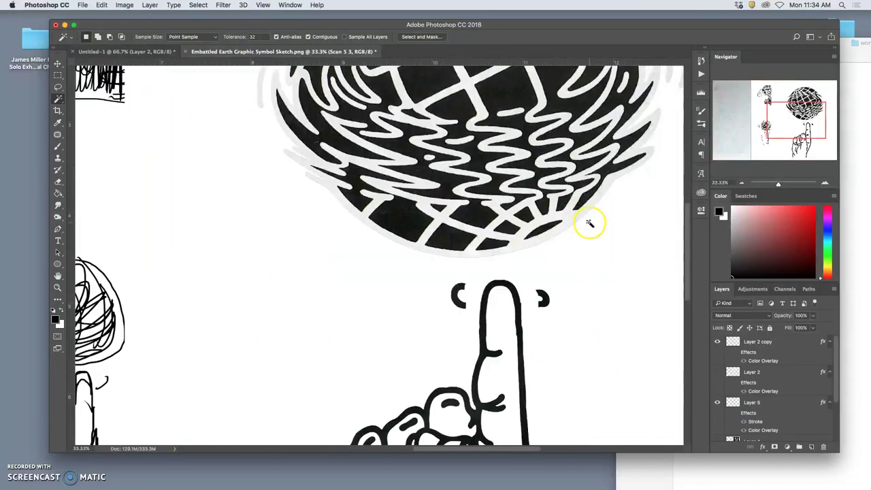
scroll(589, 223, "up", 5)
scroll(588, 224, "right", 4)
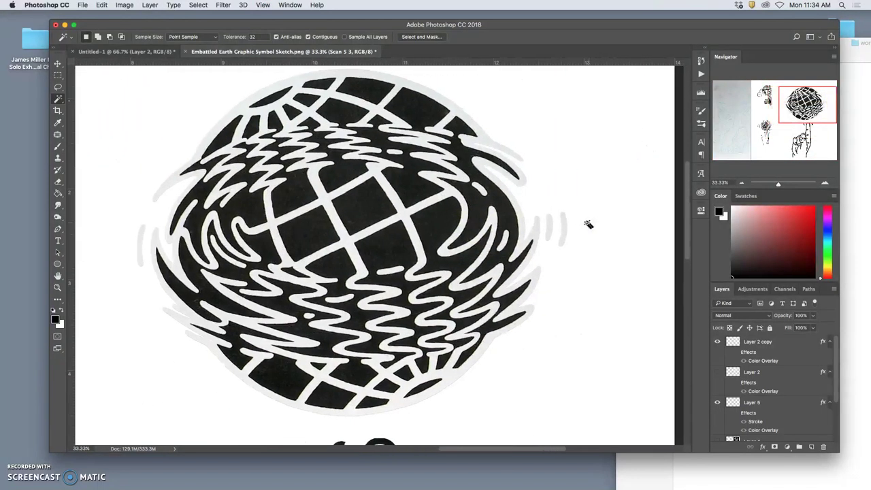
left_click(57, 86)
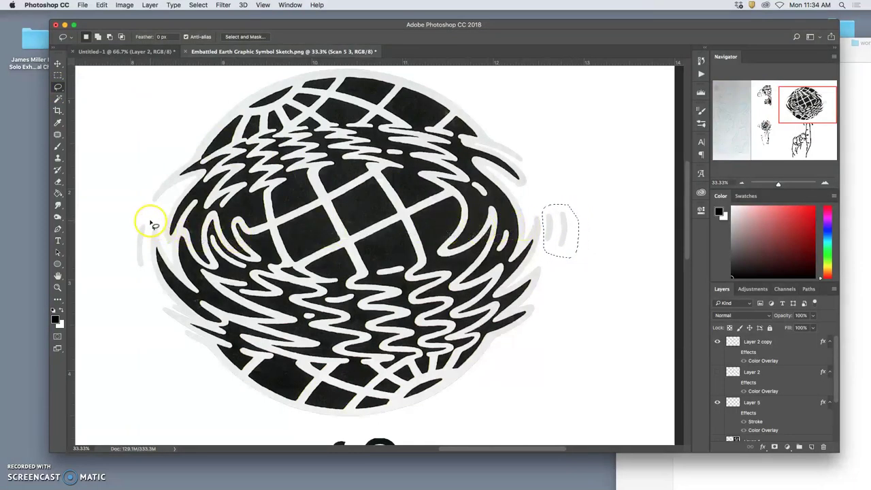
mouse_move(153, 225)
left_mouse_down()
mouse_move(138, 268)
mouse_move(151, 223)
left_mouse_up()
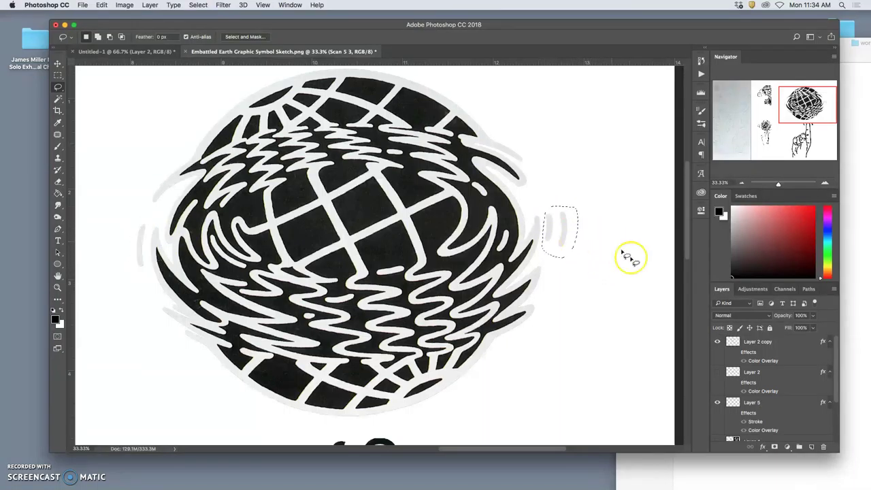
scroll(751, 393, "down", 3)
left_click(717, 408)
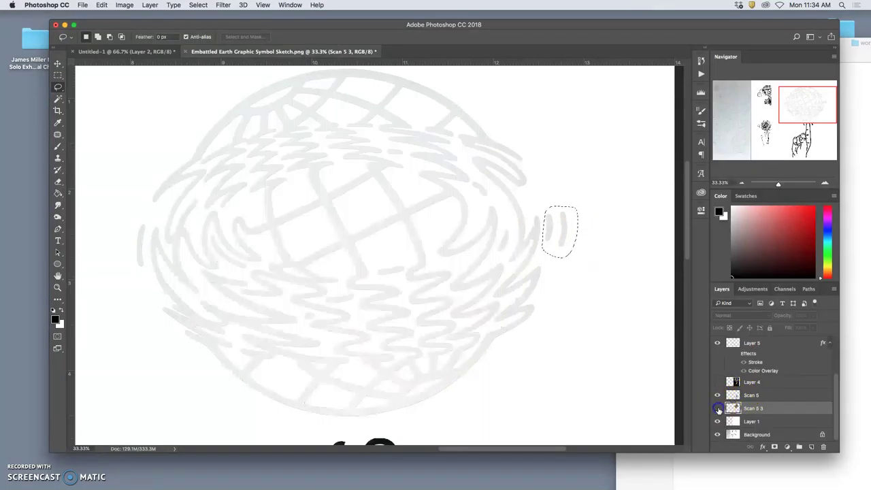
left_click(718, 409)
scroll(731, 394, "up", 2)
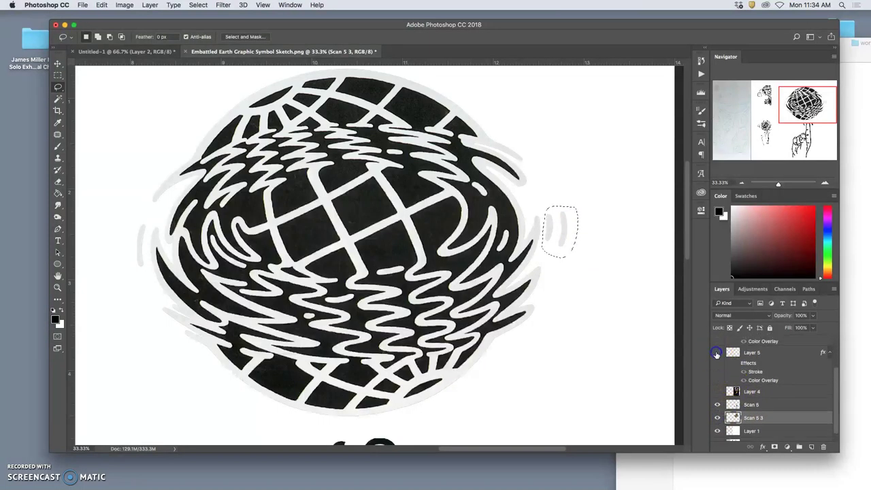
scroll(741, 364, "up", 3)
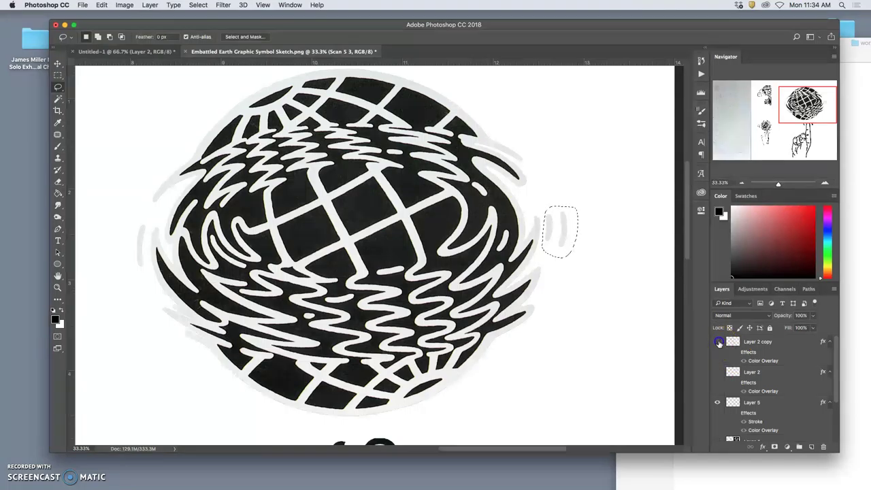
scroll(748, 387, "down", 3)
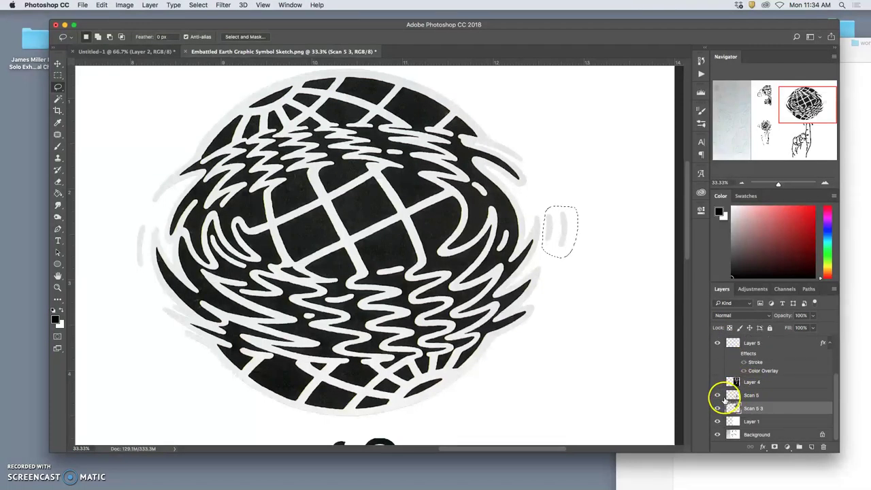
left_click(716, 395)
left_click(717, 395)
left_click(717, 422)
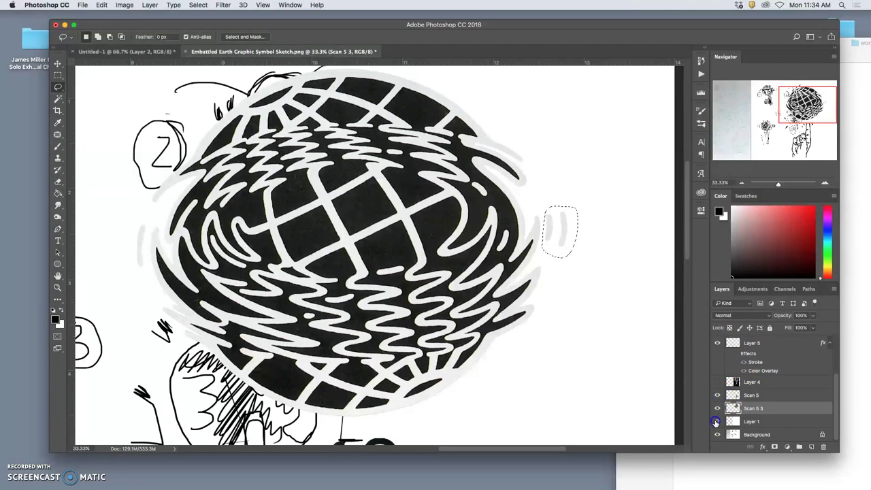
left_click(716, 422)
left_click(717, 434)
left_click(717, 434)
scroll(738, 412, "up", 1)
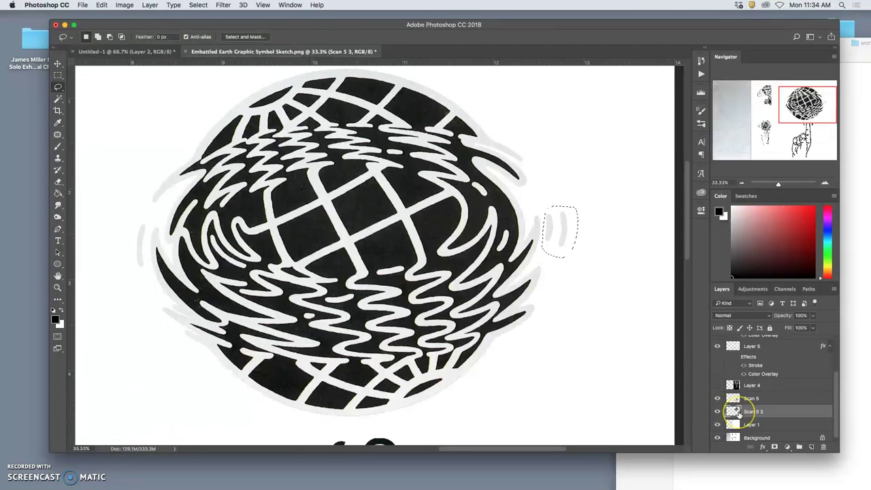
left_click(717, 410)
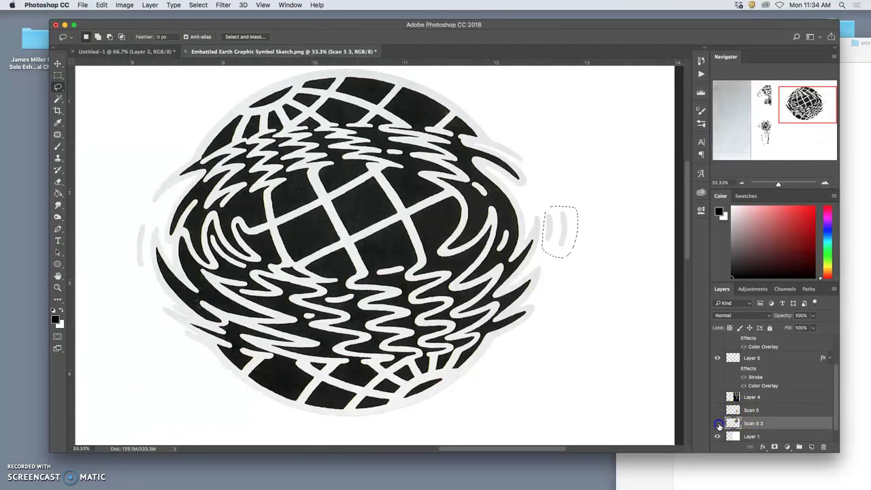
left_click(717, 423)
left_click(718, 436)
left_click(717, 436)
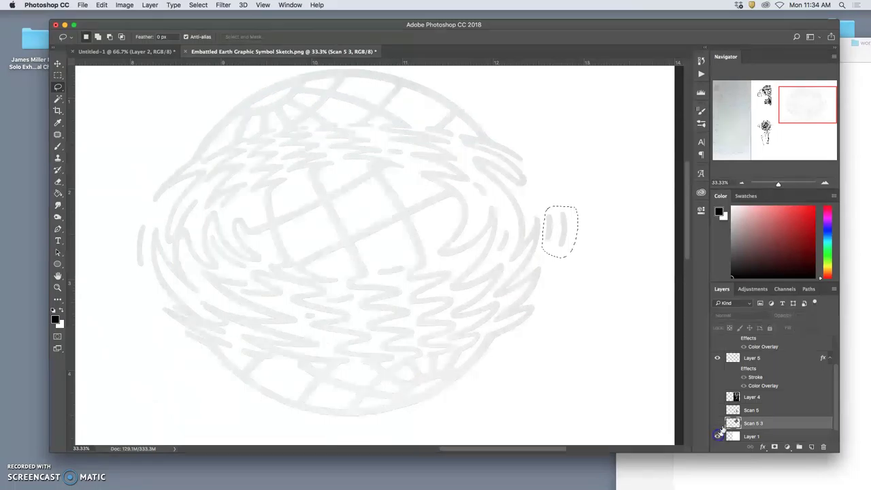
scroll(745, 411, "up", 3)
left_click(719, 402)
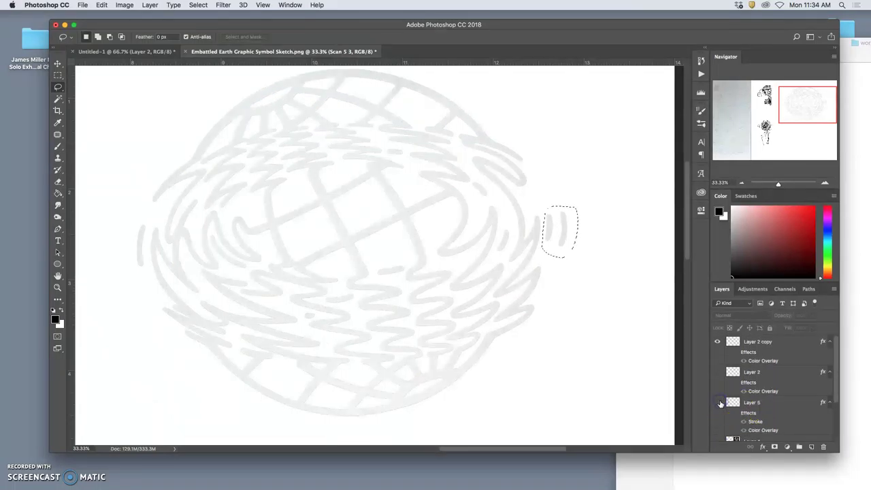
left_click(716, 341)
left_click(717, 342)
scroll(744, 387, "down", 2)
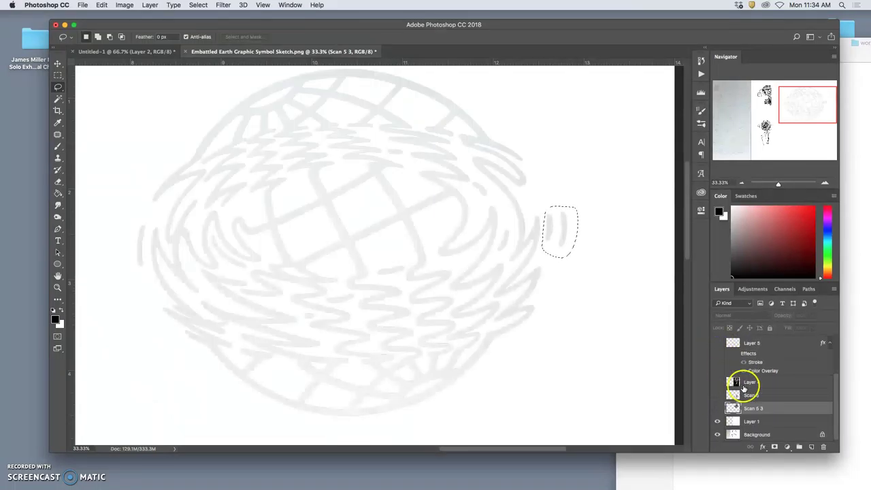
left_click(717, 407)
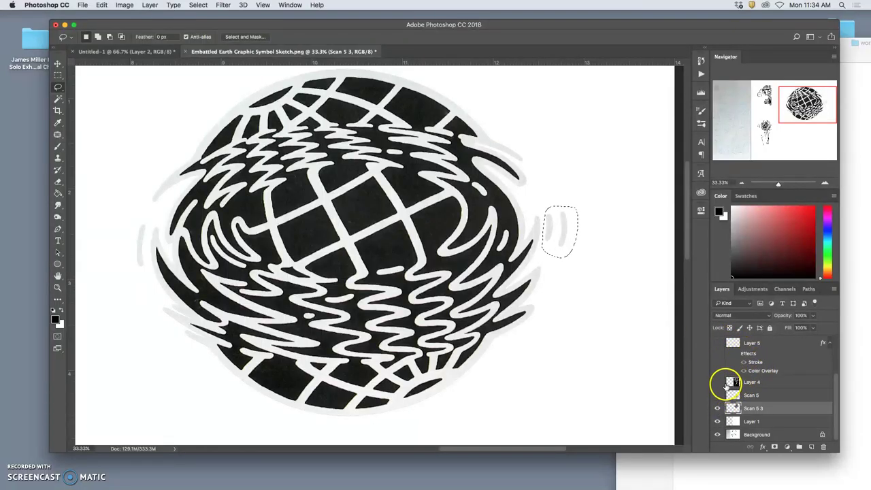
scroll(726, 382, "up", 2)
On Layer 2 copy, nudge the selected motion arcs right and scale them to about 149%
left_click(744, 343)
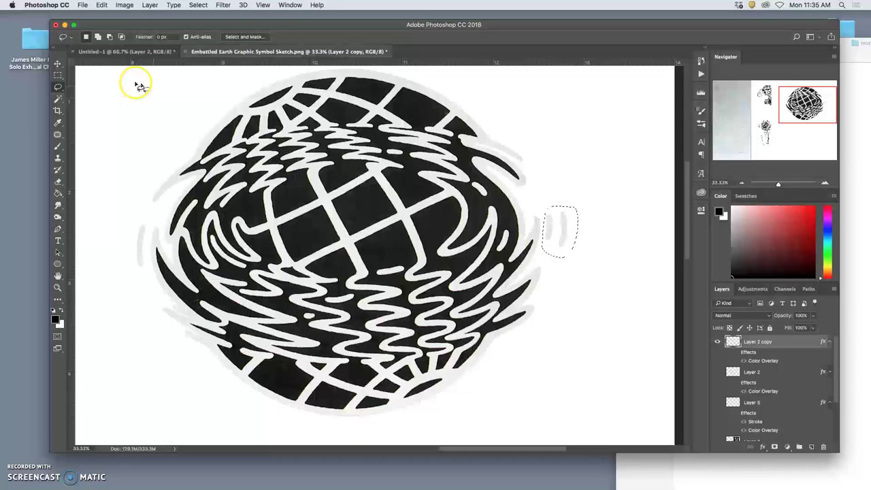
left_click(58, 64)
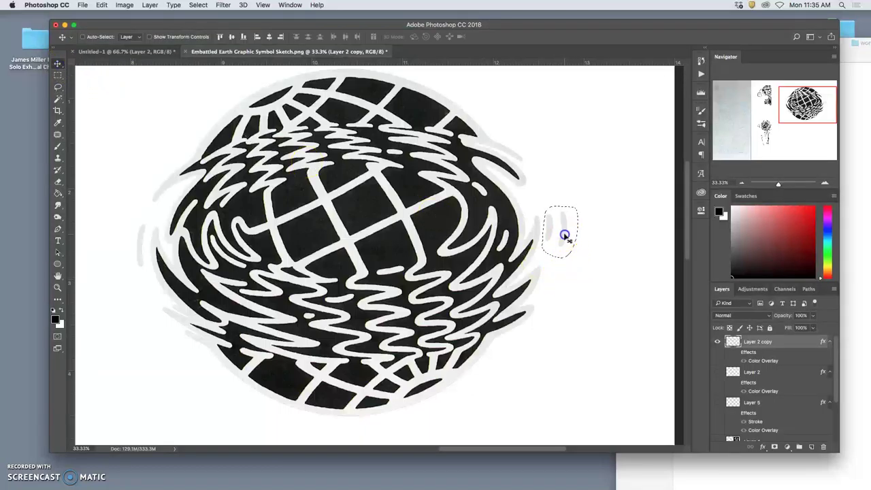
mouse_move(564, 234)
left_mouse_down()
mouse_move(583, 238)
mouse_move(580, 231)
mouse_move(589, 258)
mouse_move(584, 242)
left_mouse_up()
key("super+t")
key("Return")
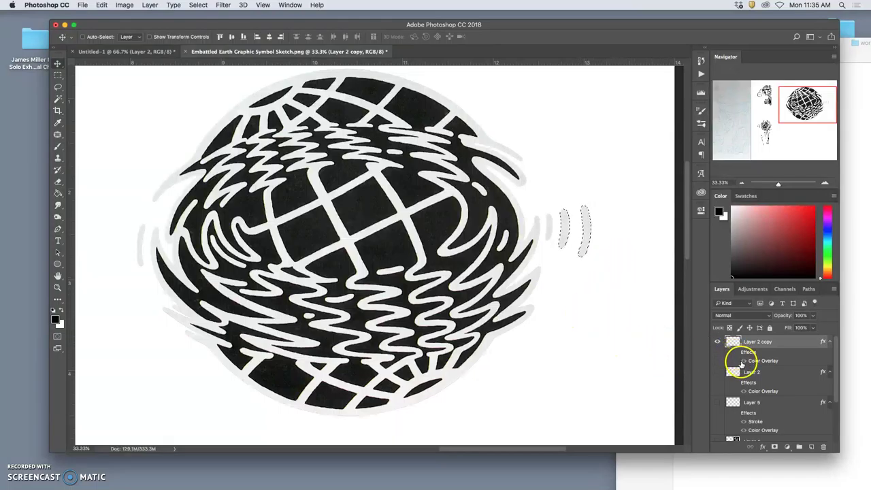
left_click(734, 353)
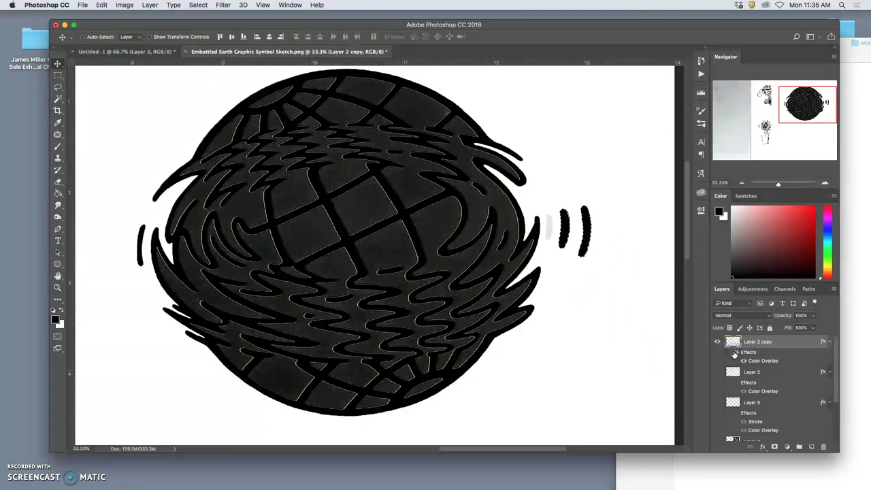
left_click(733, 352)
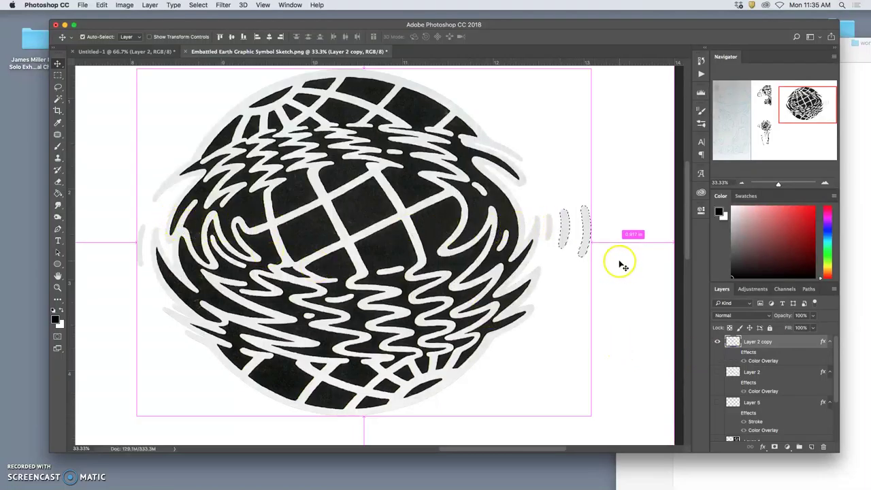
Duplicate the arcs, flip them horizontally, move left of the globe, tilt about 11° and shrink slightly
key("super+j")
key("super+t")
right_click(583, 234)
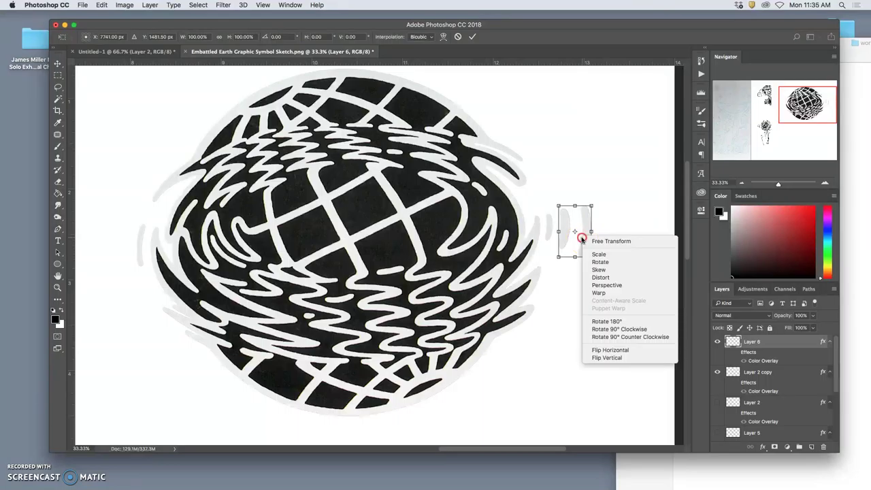
left_click(604, 349)
left_click_drag(564, 239, 102, 244)
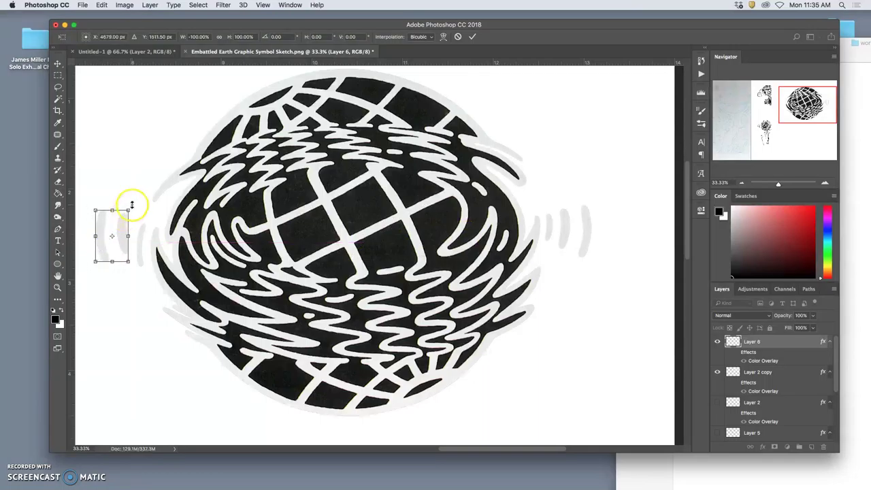
left_click_drag(133, 203, 127, 229)
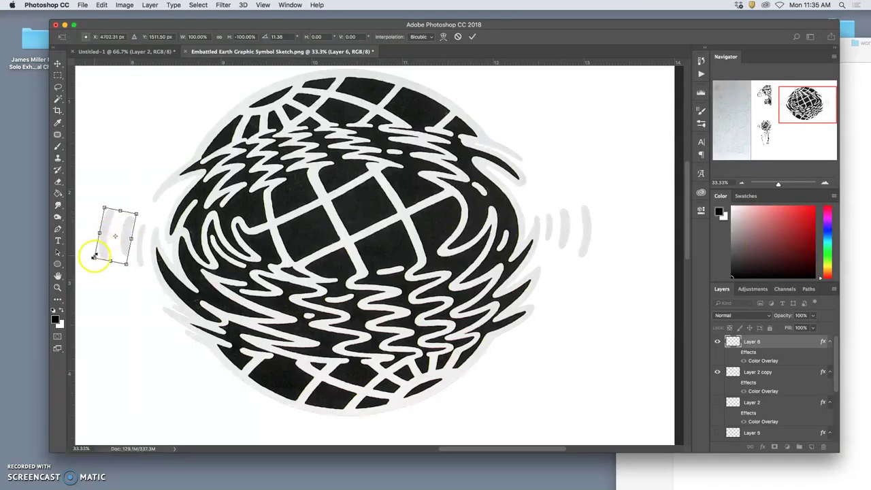
left_click_drag(93, 253, 125, 247)
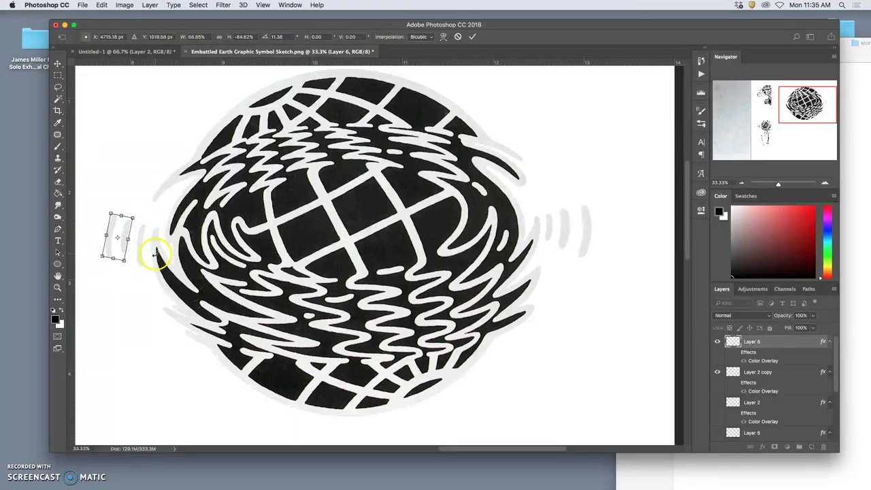
key("Return")
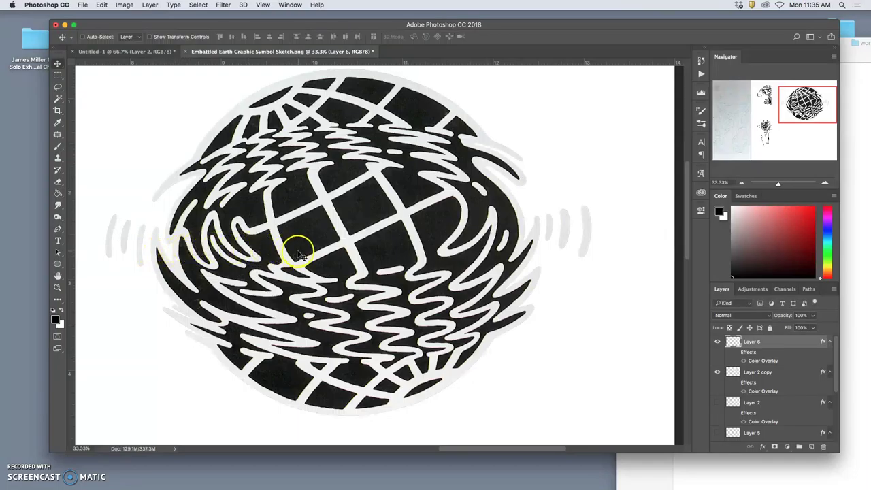
key("super+minus")
key("super+minus")
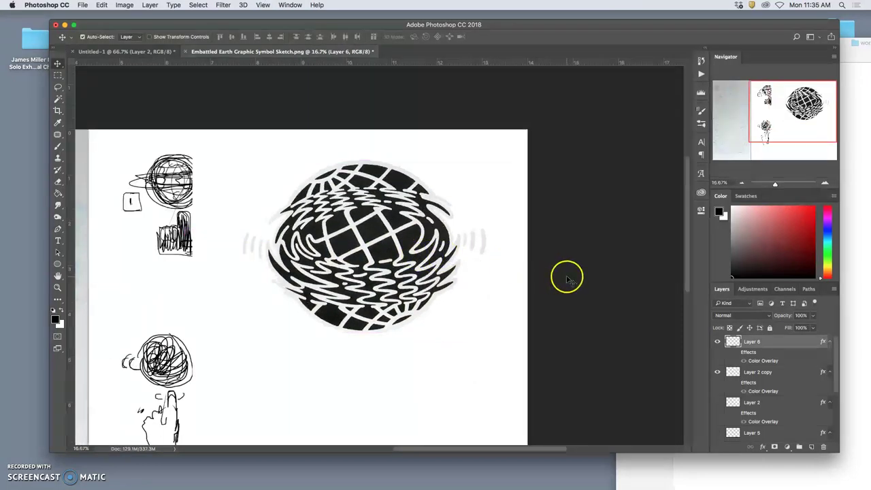
key("super+minus")
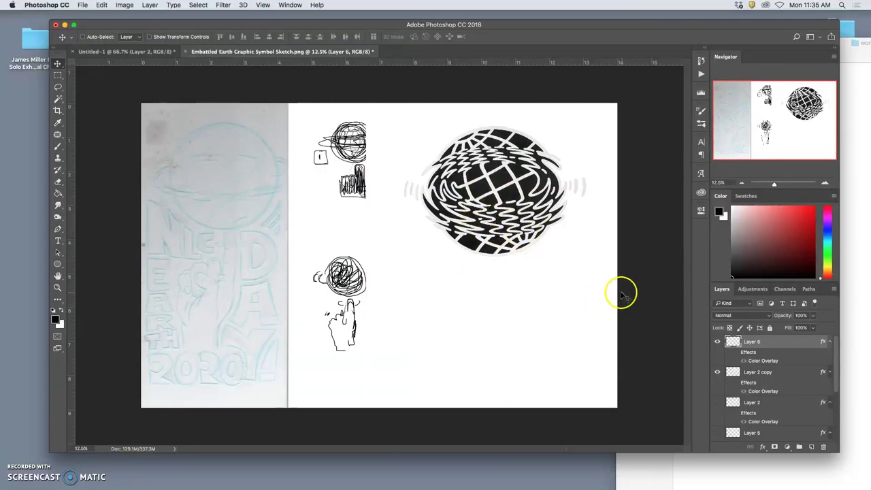
key("super+equal")
key("super+equal")
key("super+equal")
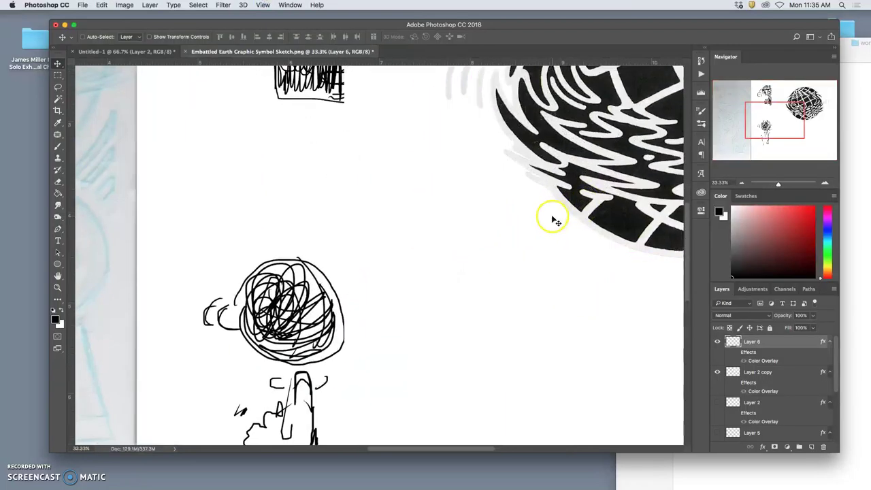
scroll(554, 220, "up", 3)
left_click(718, 374)
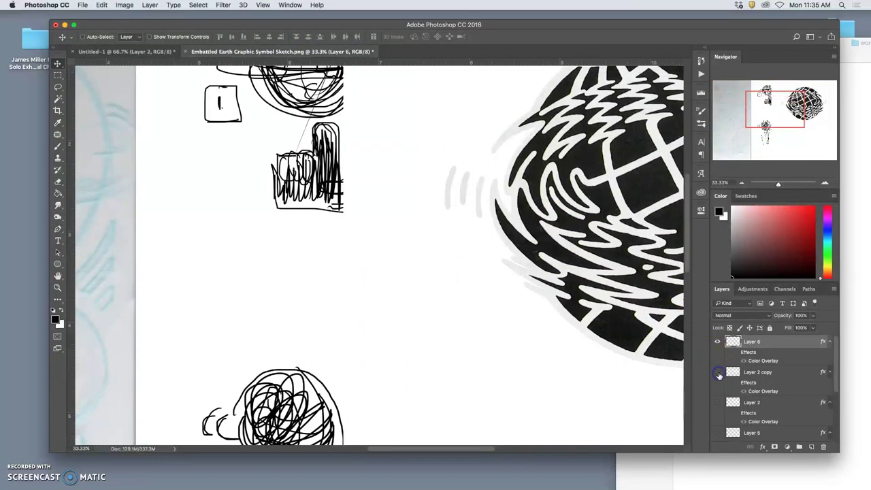
scroll(729, 388, "down", 4)
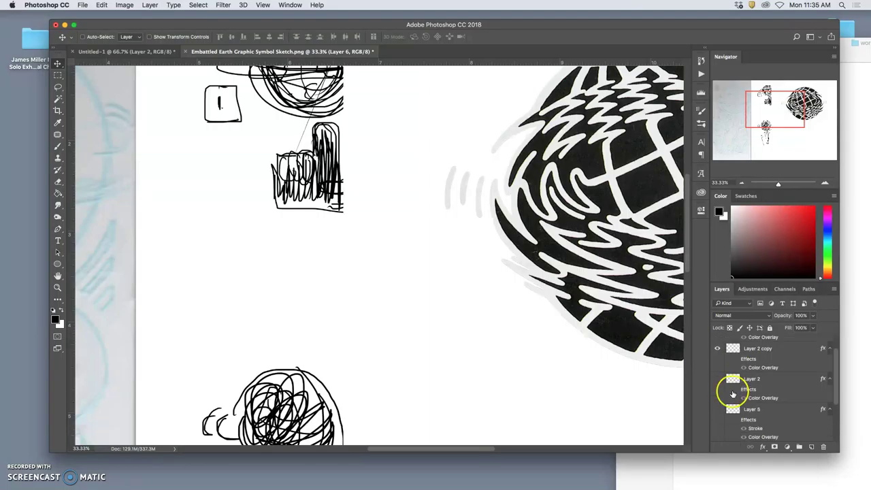
left_click(717, 424)
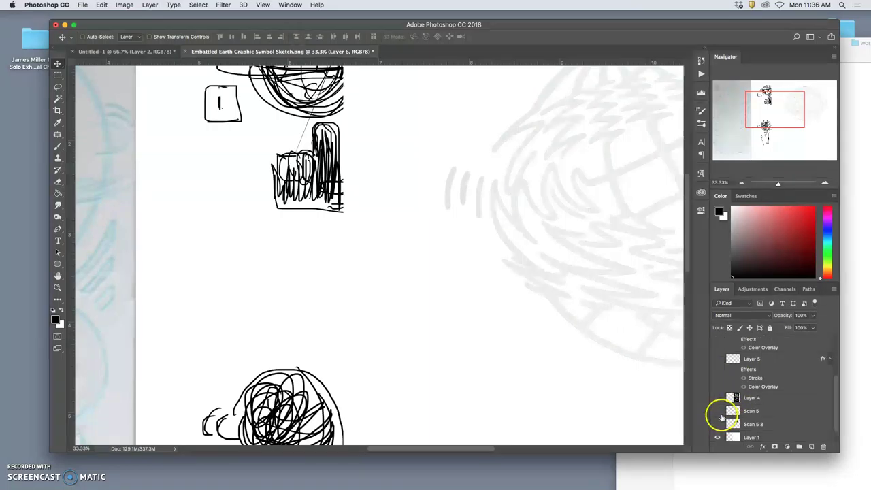
scroll(728, 409, "up", 4)
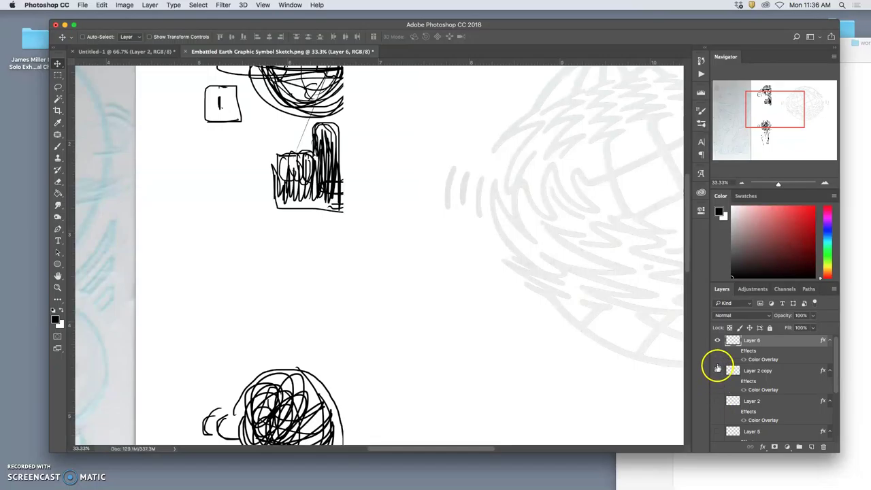
left_click(717, 371)
left_click(717, 370)
scroll(728, 384, "down", 2)
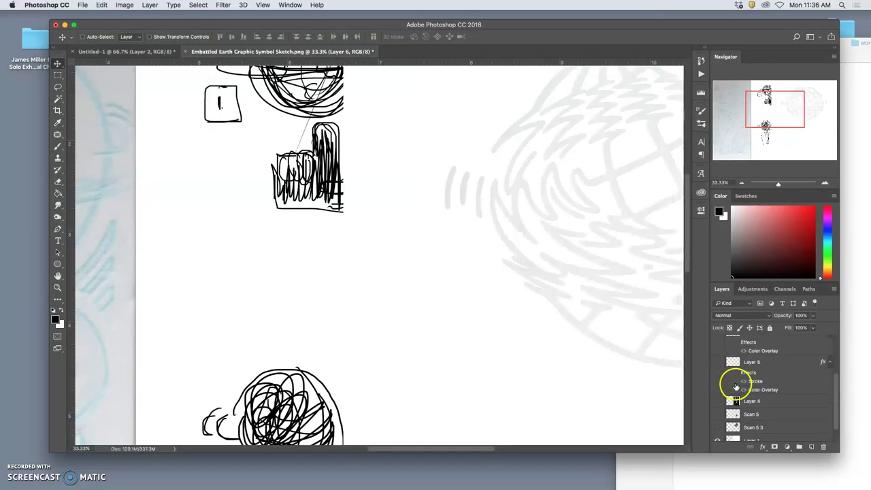
left_click(718, 431)
scroll(732, 401, "up", 2)
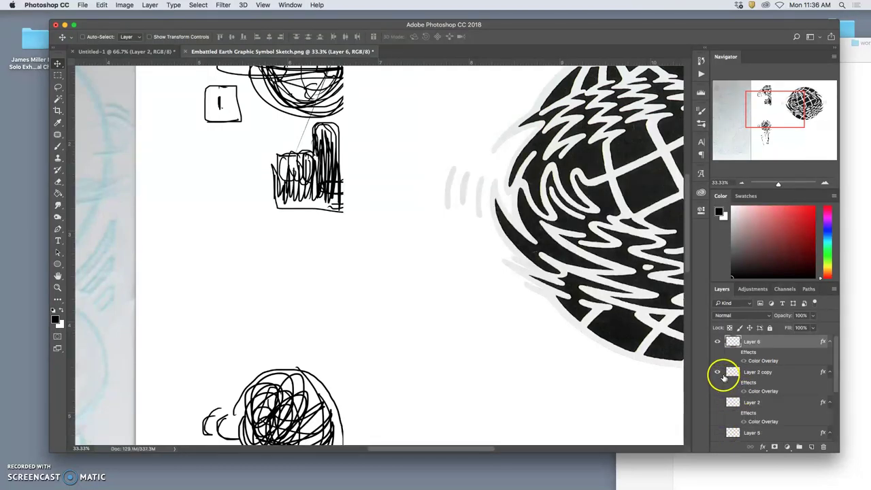
left_click(726, 372)
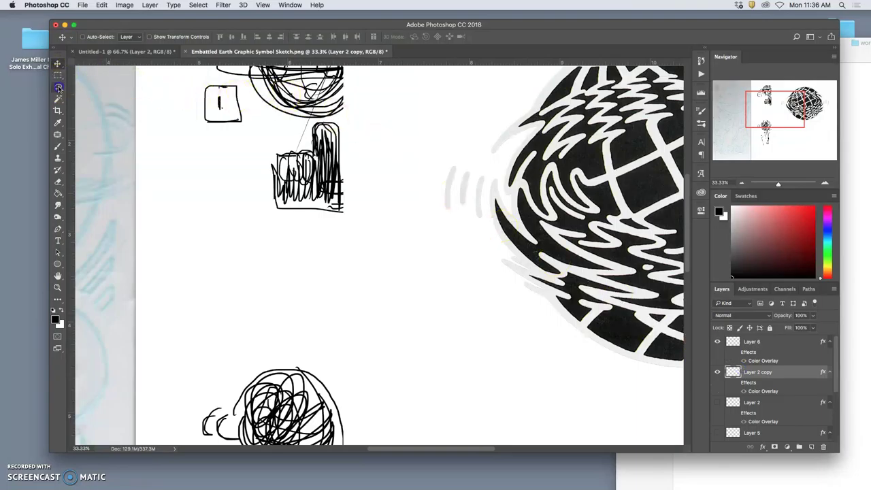
Lasso one arc beside the globe's left edge, shorten it to about 72% and nudge it down-right
key("l")
left_click_drag(473, 193, 480, 224)
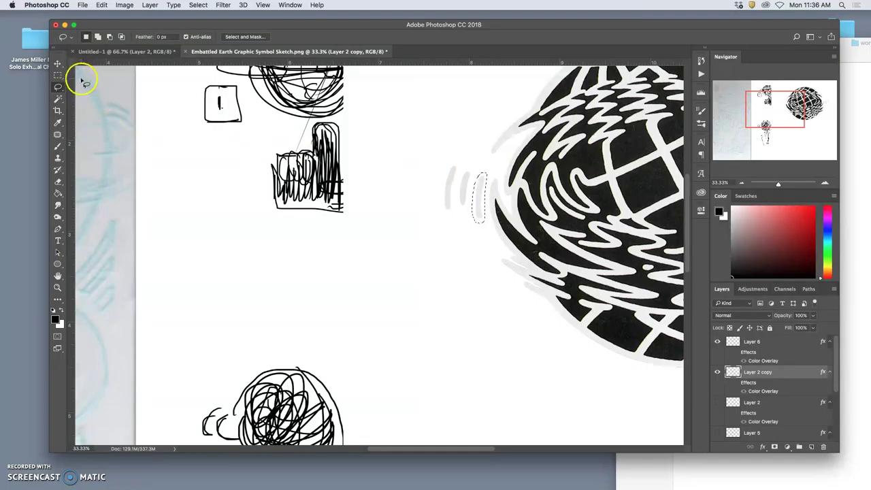
key("super+t")
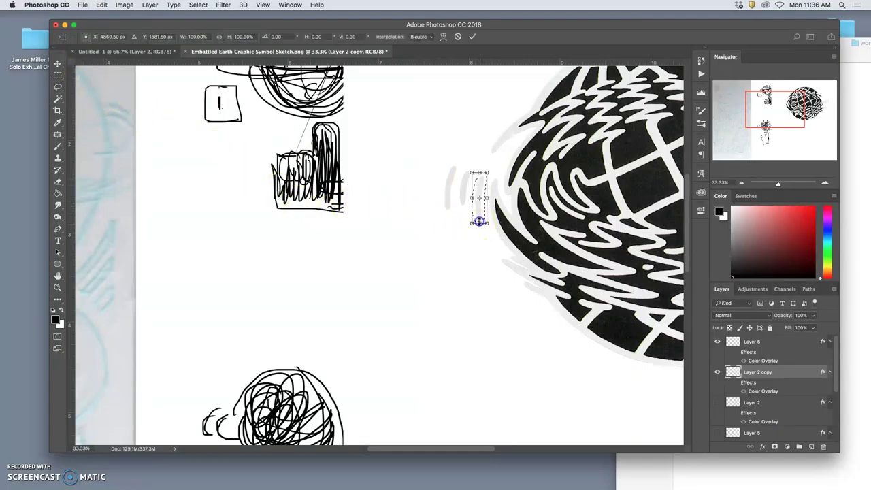
left_click_drag(479, 221, 478, 213)
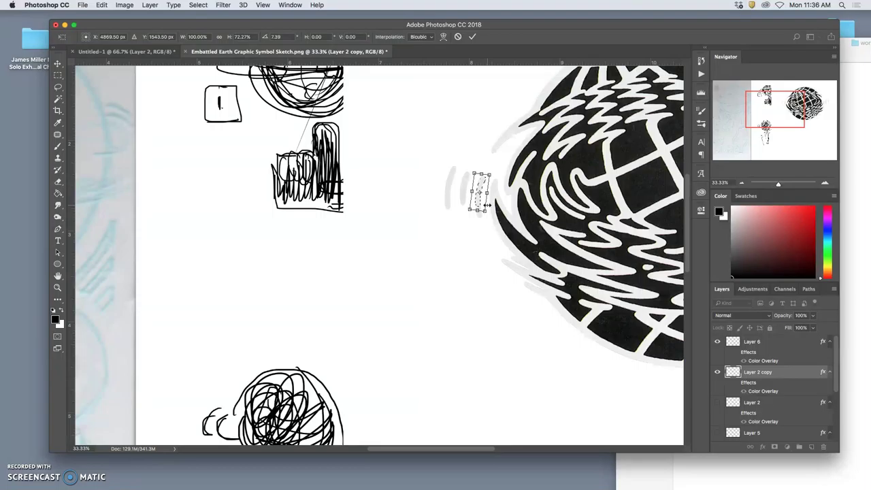
left_click_drag(477, 201, 477, 204)
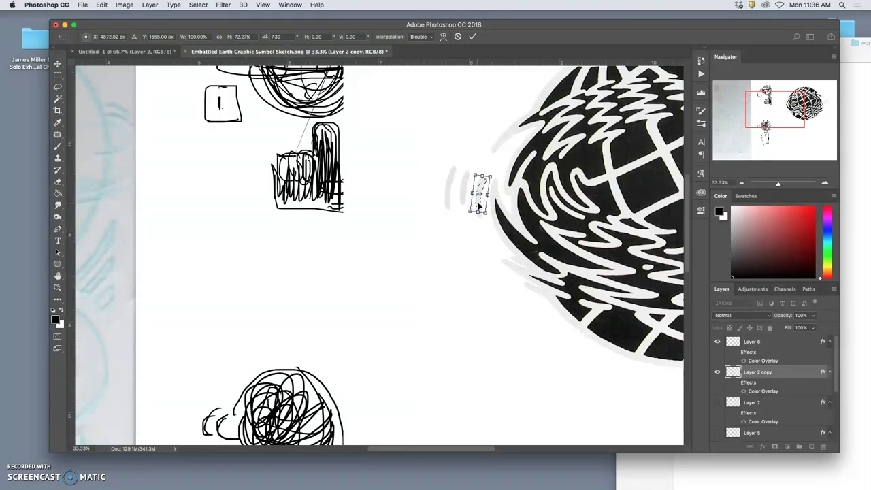
key("Return")
Select the small motion mark, rotate it about -7.5° and shorten it to about 90% height
left_click_drag(555, 275, 638, 316)
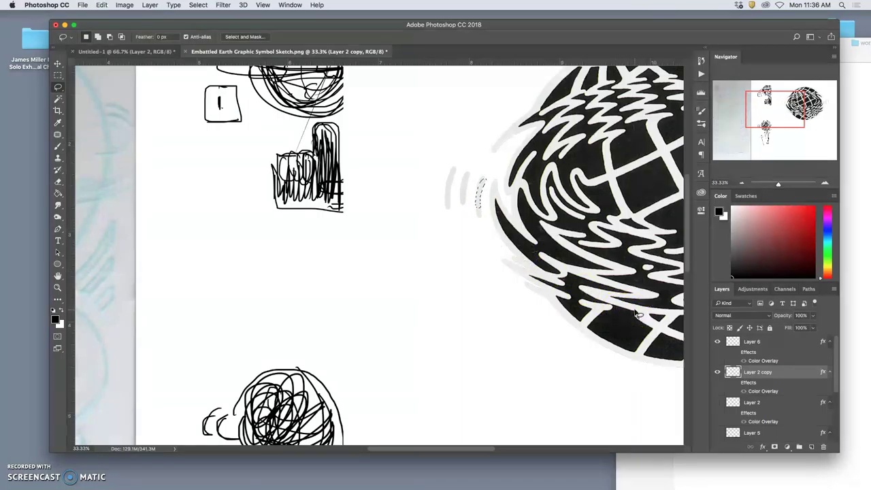
key("ctrl+t")
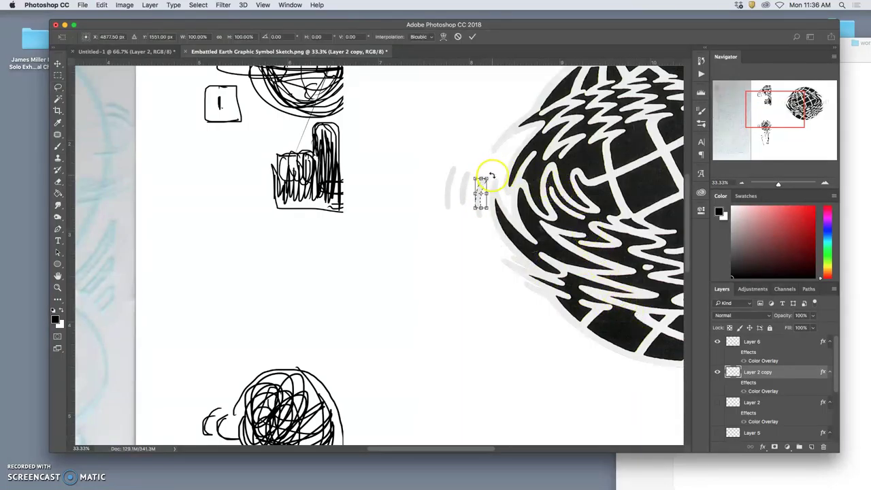
left_click_drag(490, 175, 489, 174)
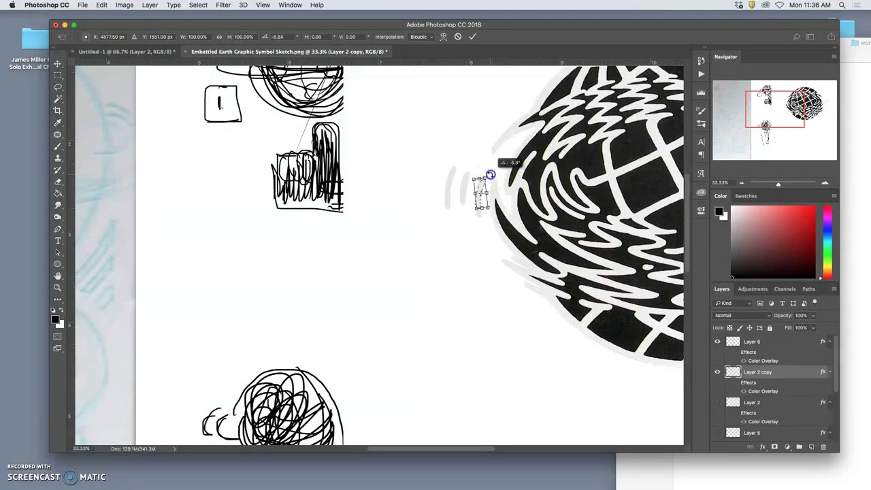
left_click(482, 193)
left_click_drag(481, 207, 481, 204)
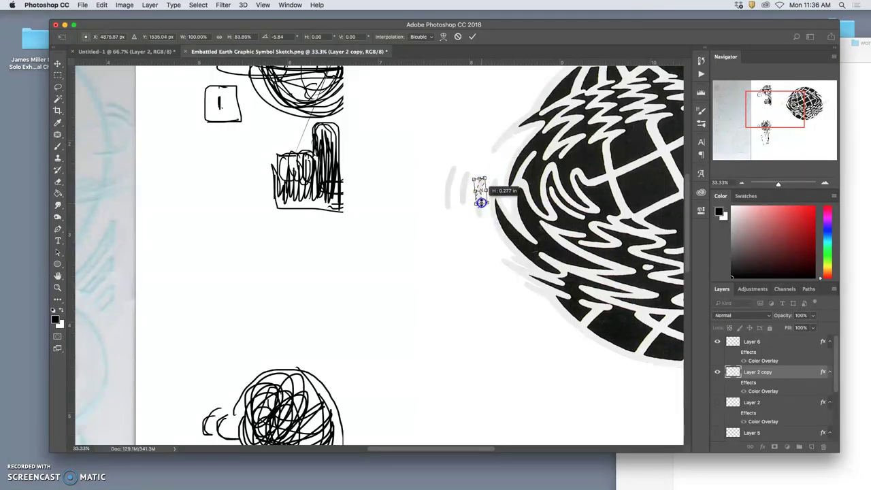
key("Return")
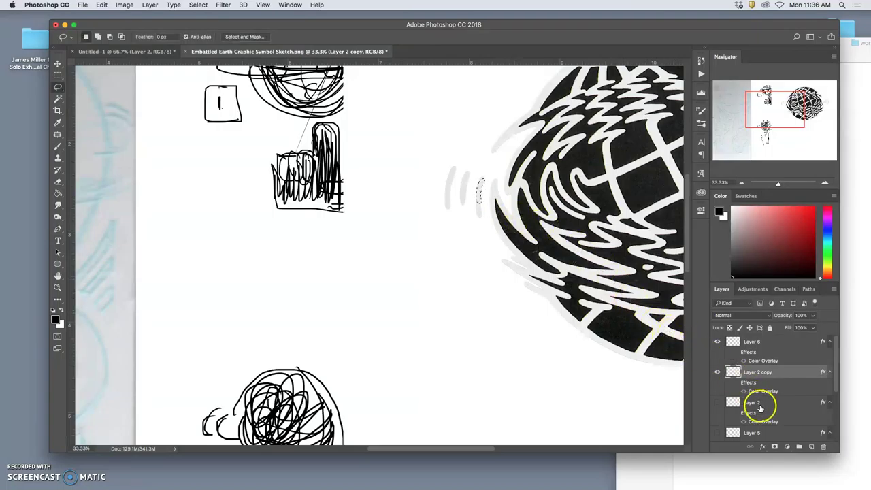
Hide Layer 1, the Background scan and the Layer 2 copy fill
scroll(760, 406, "down", 5)
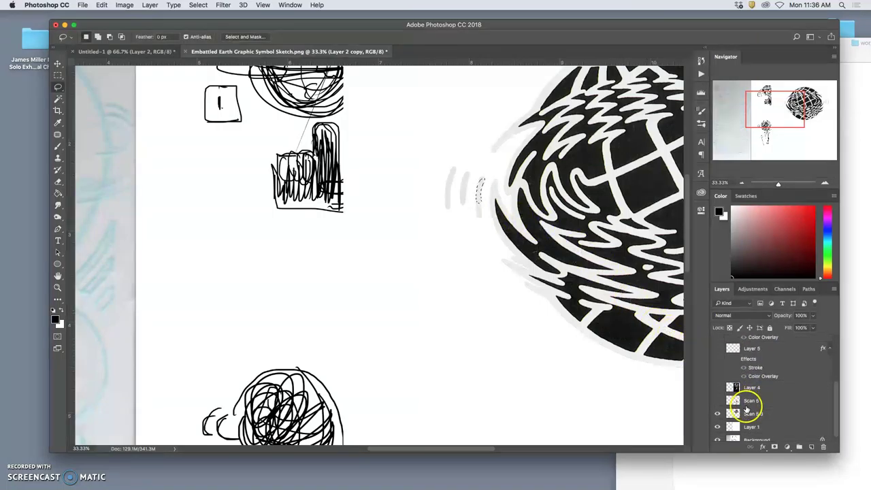
left_click(717, 422)
left_click(716, 436)
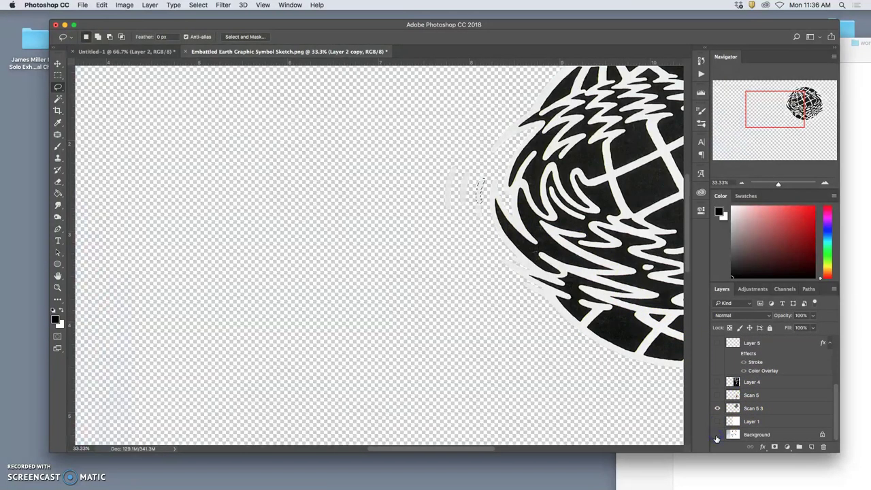
scroll(733, 415, "up", 5)
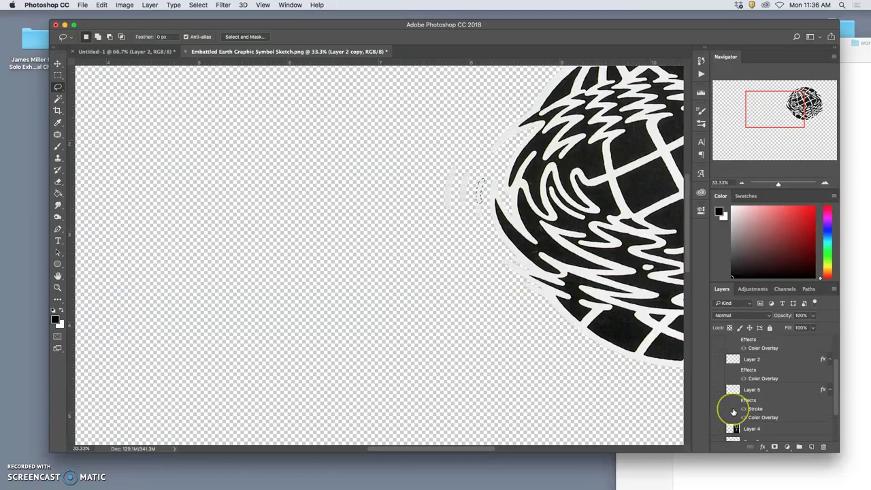
left_click_drag(719, 374, 716, 345)
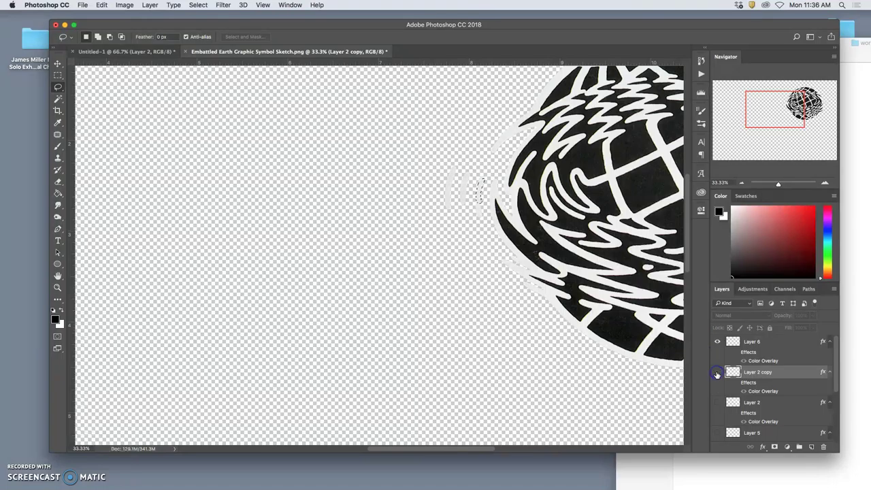
left_click(716, 373)
left_click_drag(716, 373, 716, 410)
Show Scan 5 3, make it the active layer and pick the Magic Wand tool
left_click(717, 408)
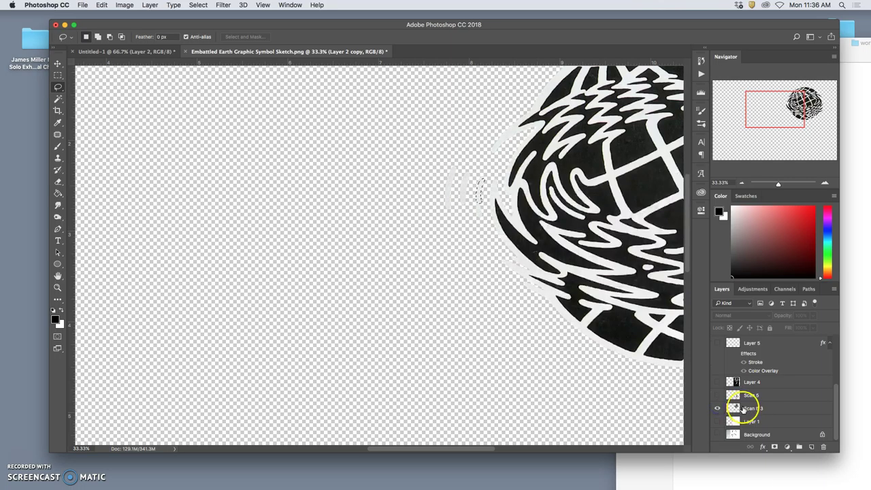
left_click(743, 408)
left_click(58, 98)
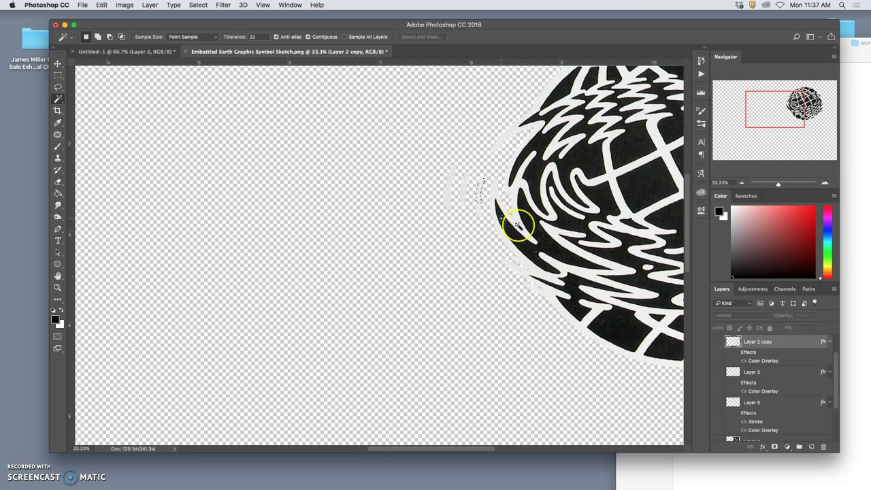
On Scan 5 3, Magic Wand the white halo around the globe, delete it and deselect
scroll(753, 356, "down", 3)
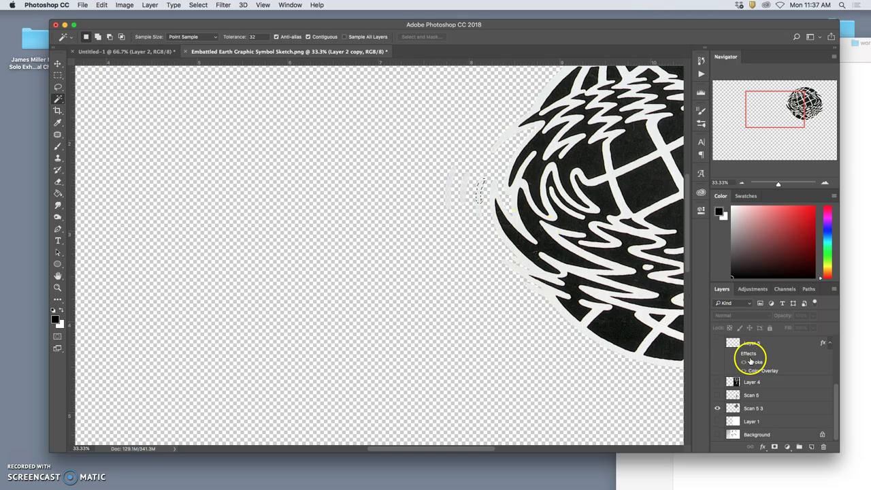
left_click(752, 409)
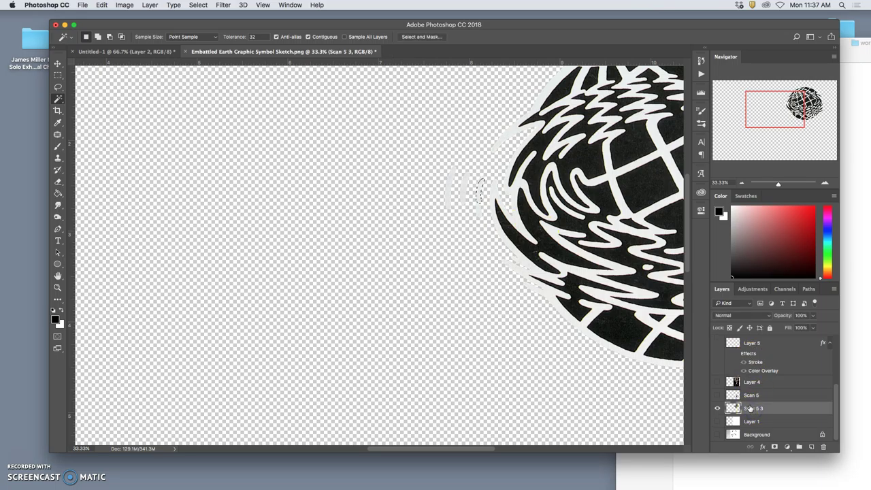
key("super+j")
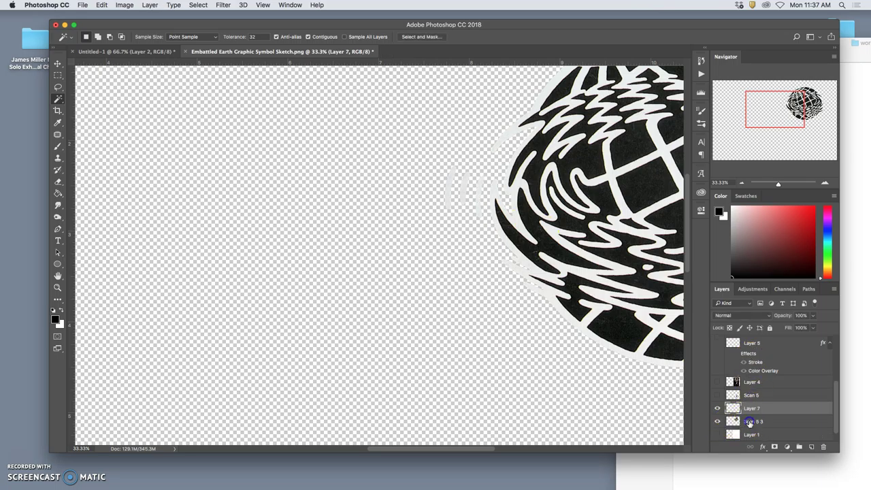
left_click(733, 422)
left_click(514, 223)
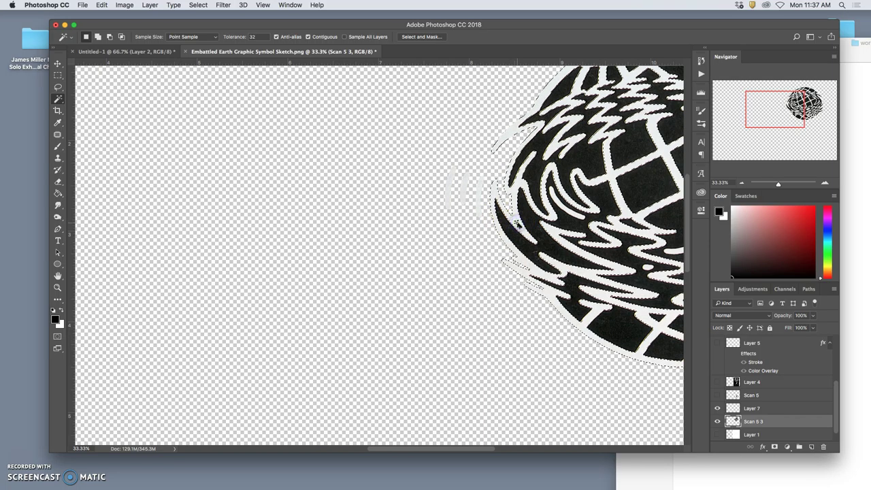
key("Delete")
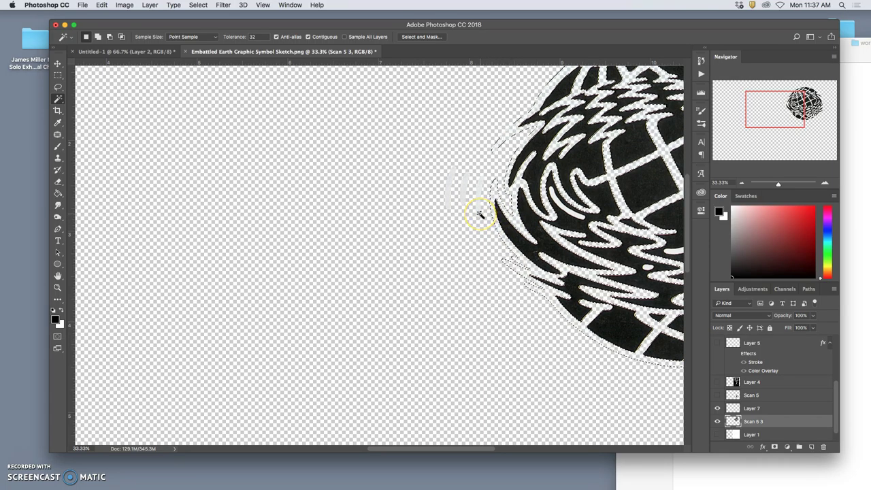
left_click(479, 213)
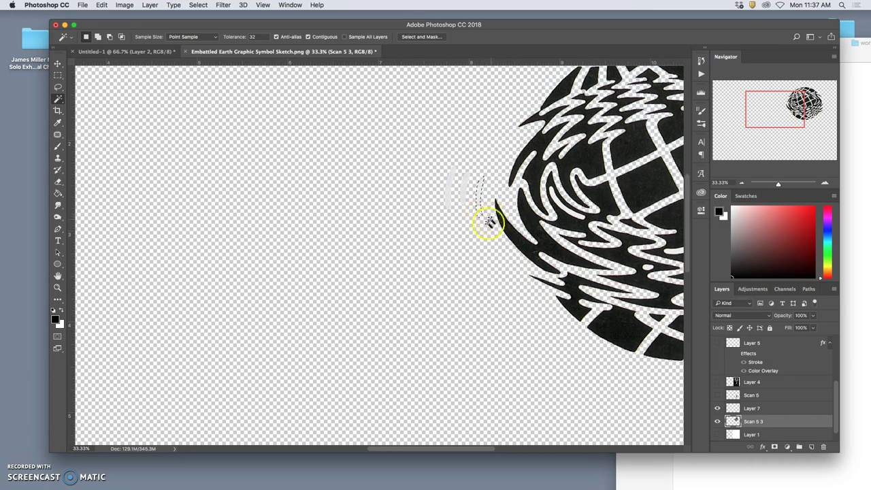
key("super+d")
Turn Layer 6 and Layer 2 copy back on and zoom out to the whole globe
scroll(722, 349, "up", 5)
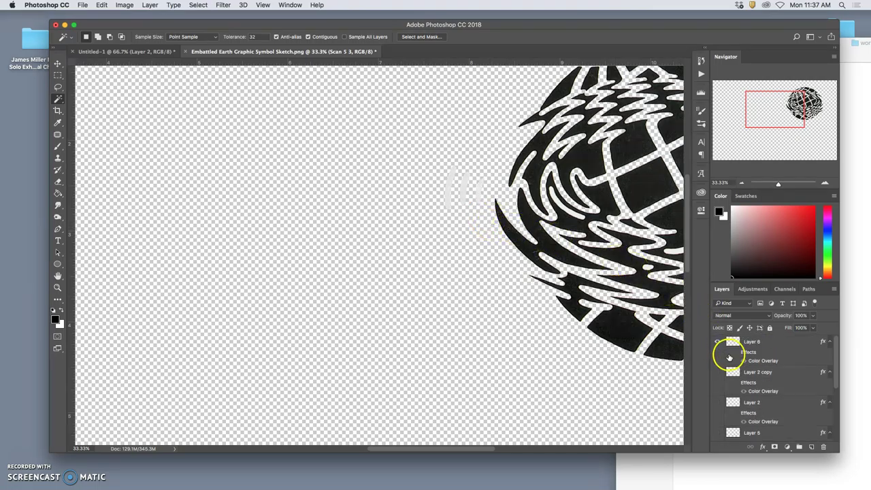
left_click(717, 343)
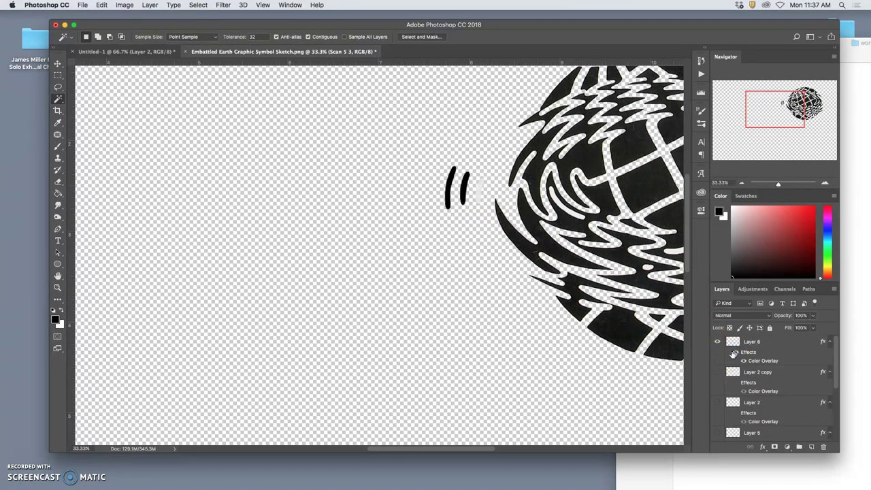
left_click(716, 373)
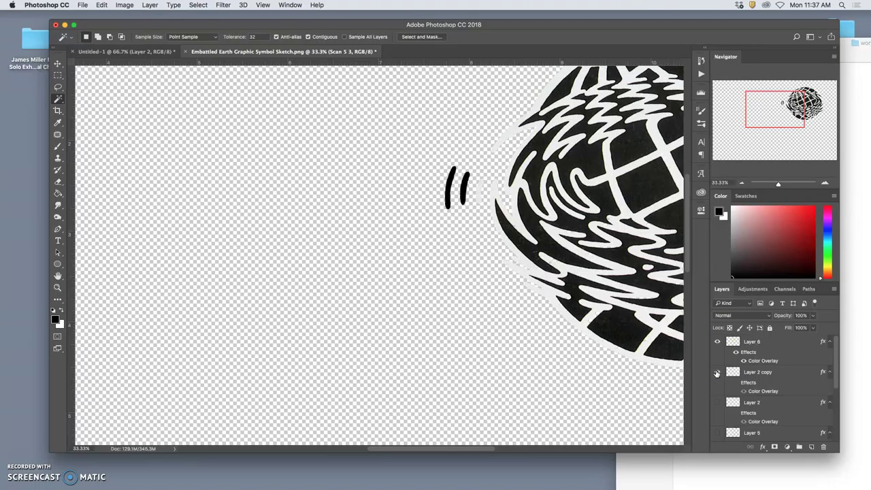
left_click(717, 373)
key("super+minus")
key("super+minus")
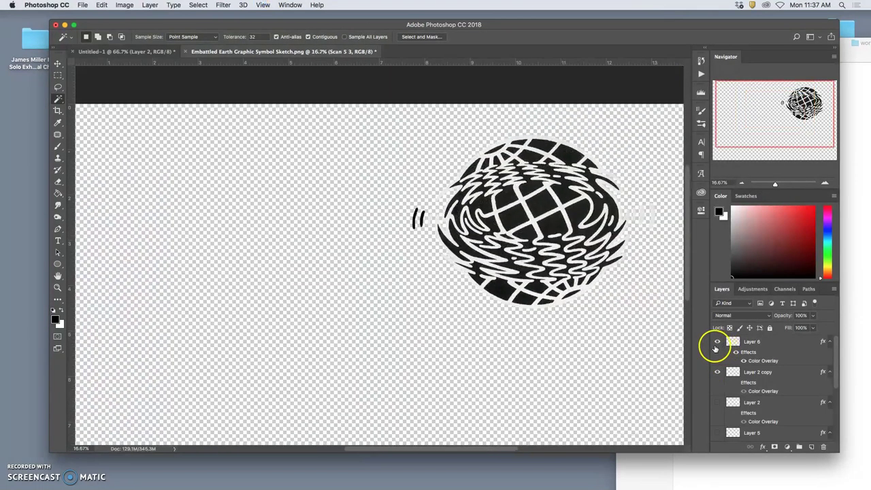
scroll(753, 368, "down", 1)
scroll(753, 367, "down", 3)
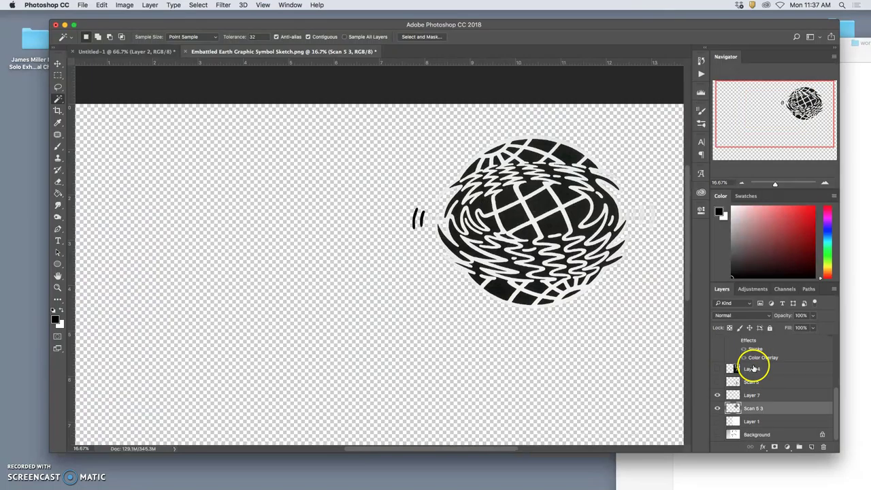
left_click(717, 369)
left_click(717, 369)
left_click(716, 383)
scroll(639, 293, "right", 3)
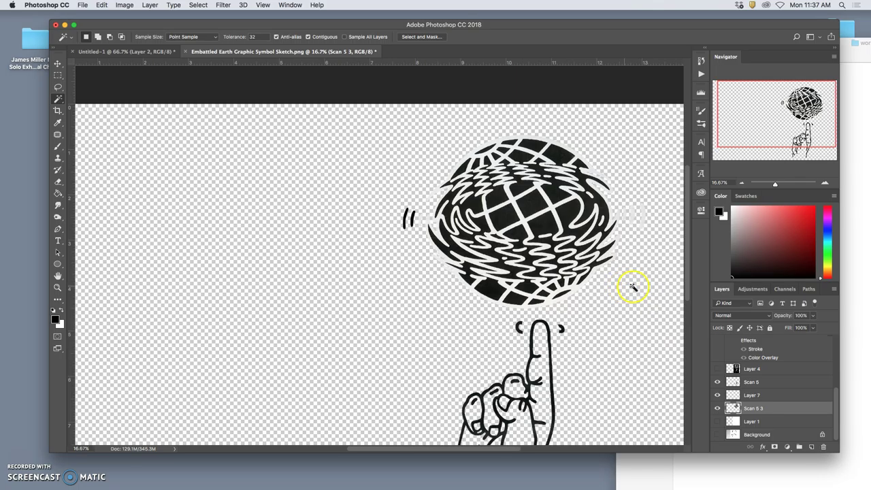
key("super+equal")
key("super+equal")
key("super+equal")
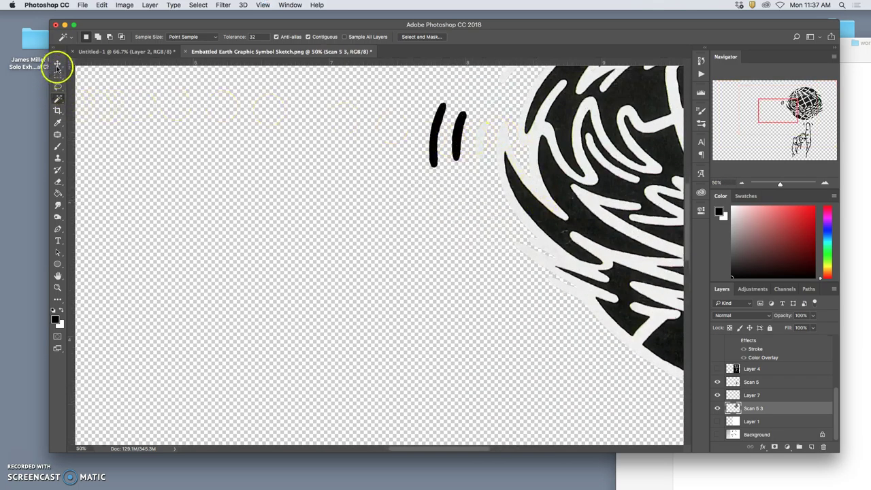
left_click(58, 62)
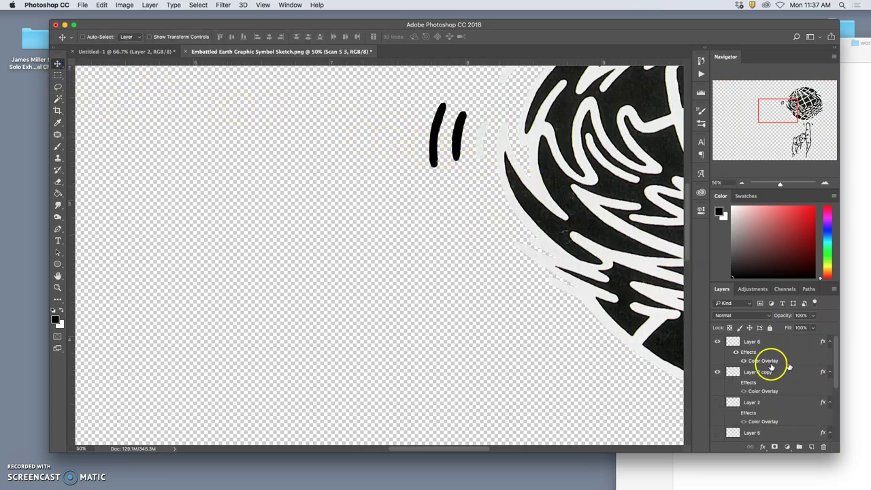
left_click(716, 341)
left_click(717, 341)
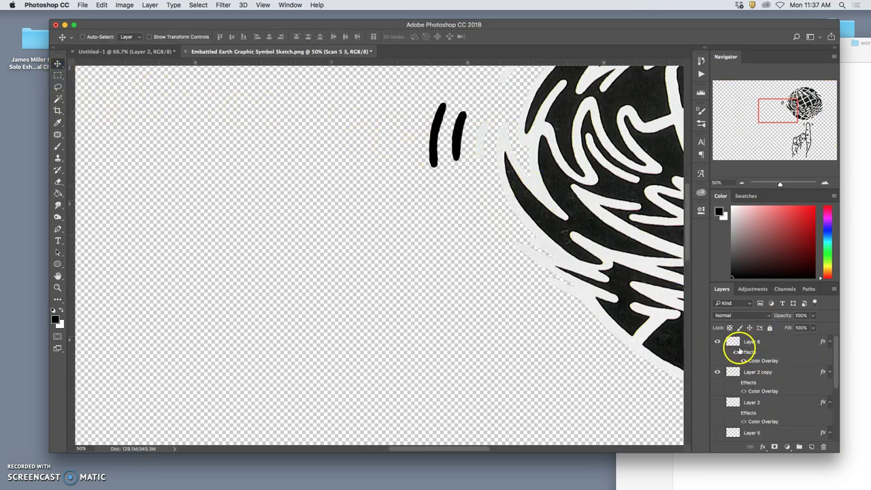
left_click(744, 361)
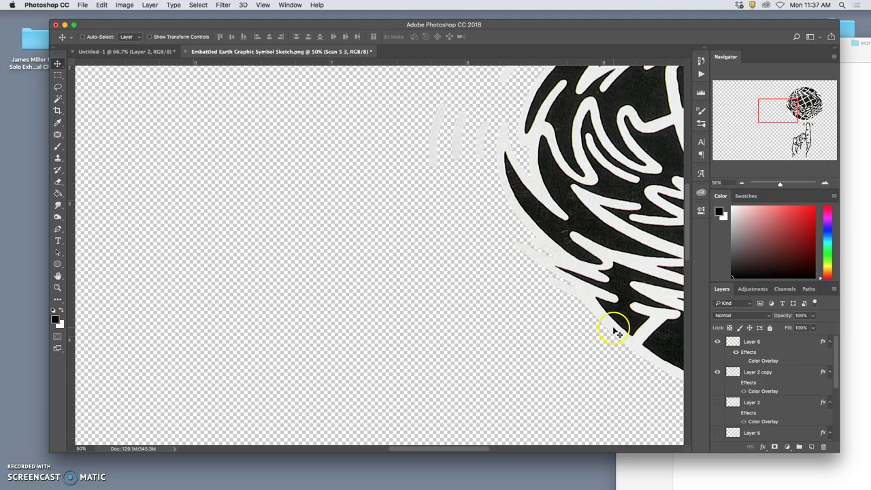
key("super+minus")
key("super+minus")
key("super+minus")
key("super+minus")
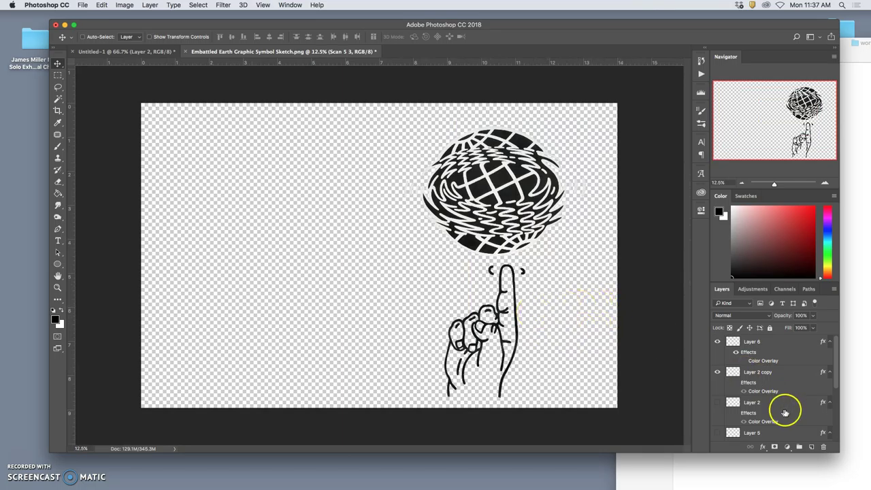
scroll(775, 408, "down", 5)
left_click(717, 433)
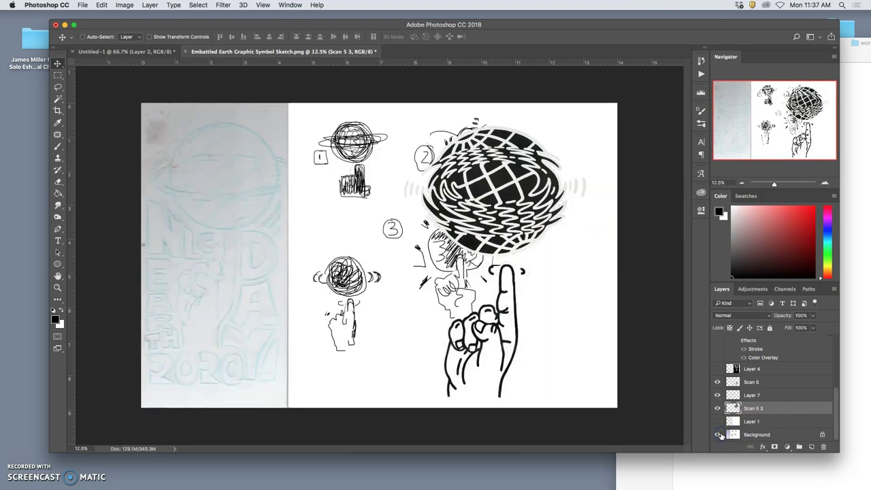
left_click(718, 434)
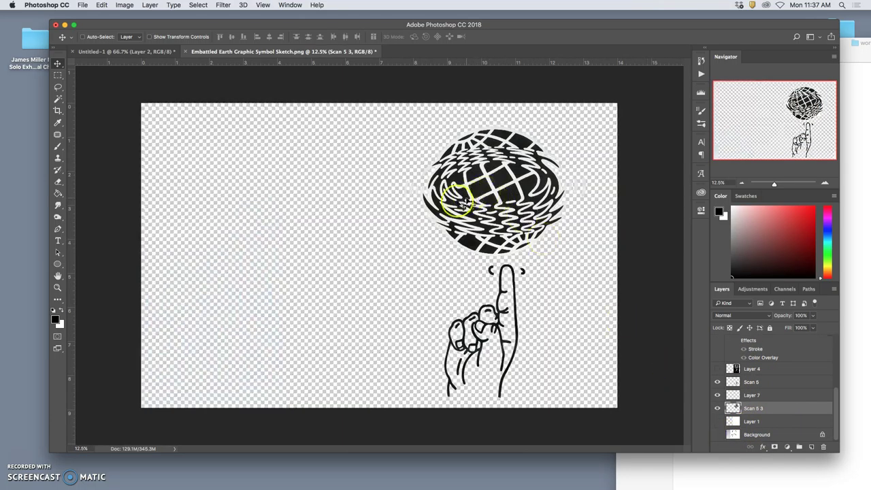
scroll(622, 334, "up", 3)
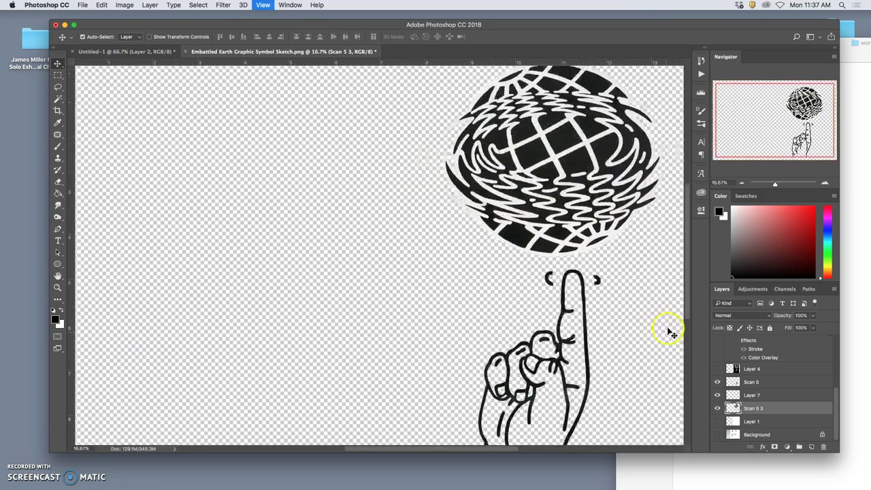
scroll(626, 282, "right", 3)
scroll(728, 359, "up", 5)
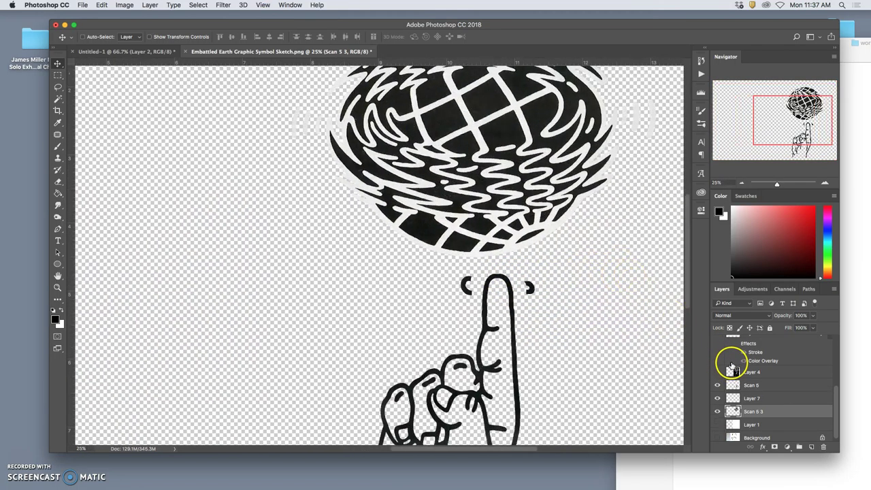
left_click(717, 372)
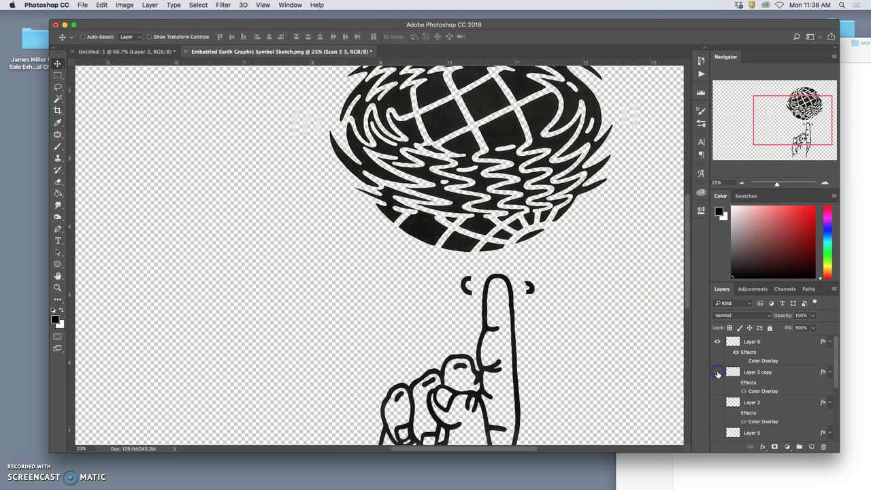
left_click(717, 373)
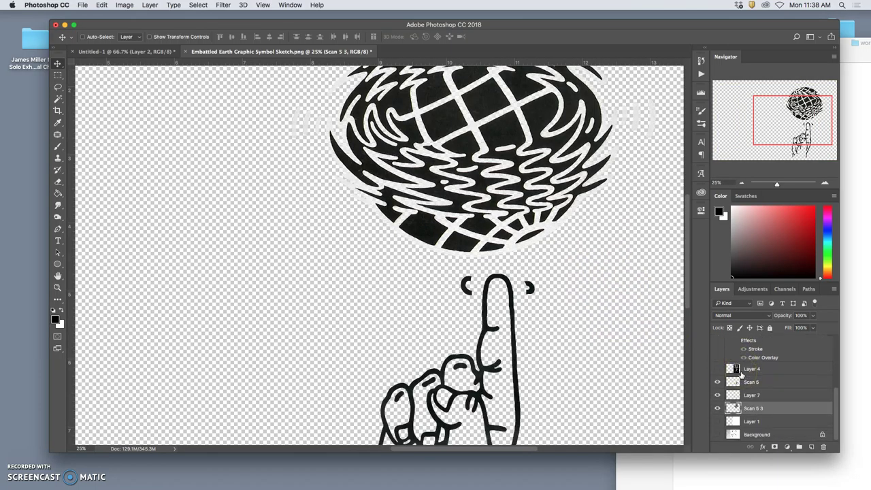
With Layer 6 selected, use Layer > Merge Visible to create Layer 8, then zoom out to 12.5%
left_click(757, 344)
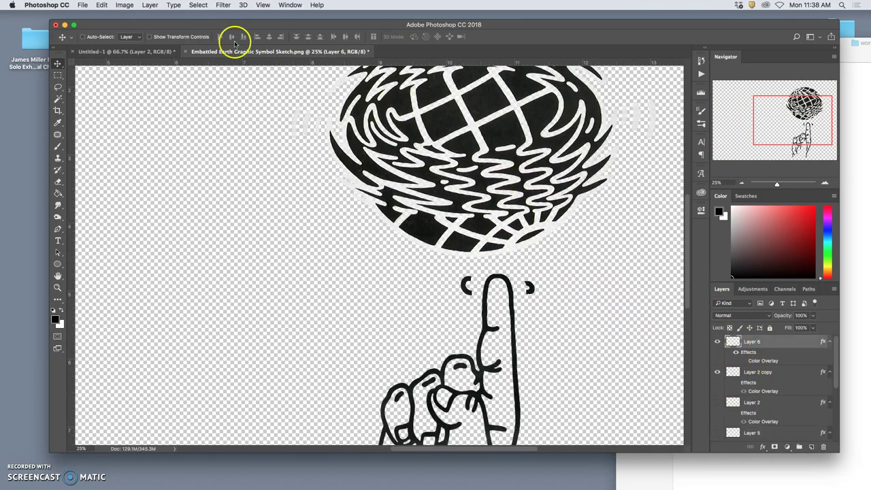
left_click(150, 5)
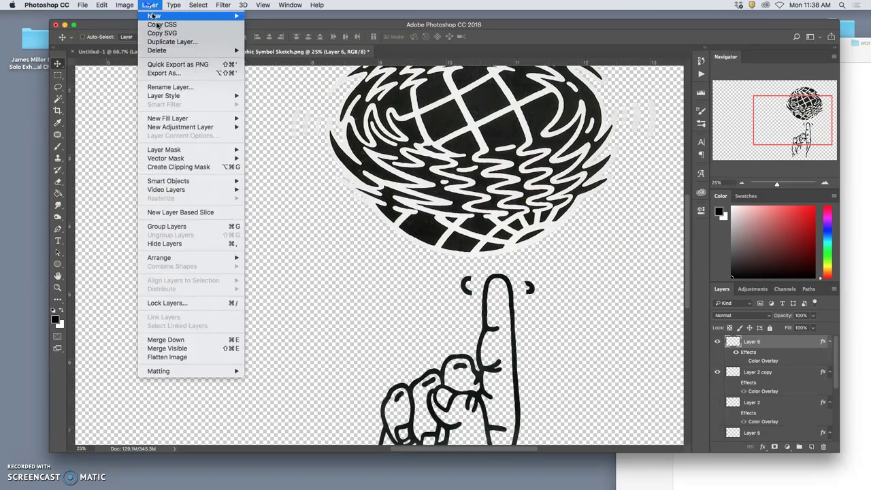
left_click(203, 348, "alt")
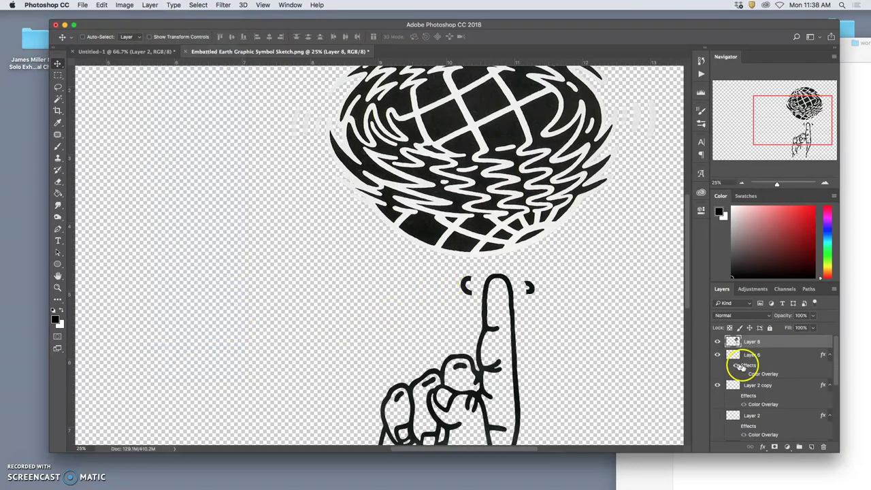
scroll(718, 388, "down", 10)
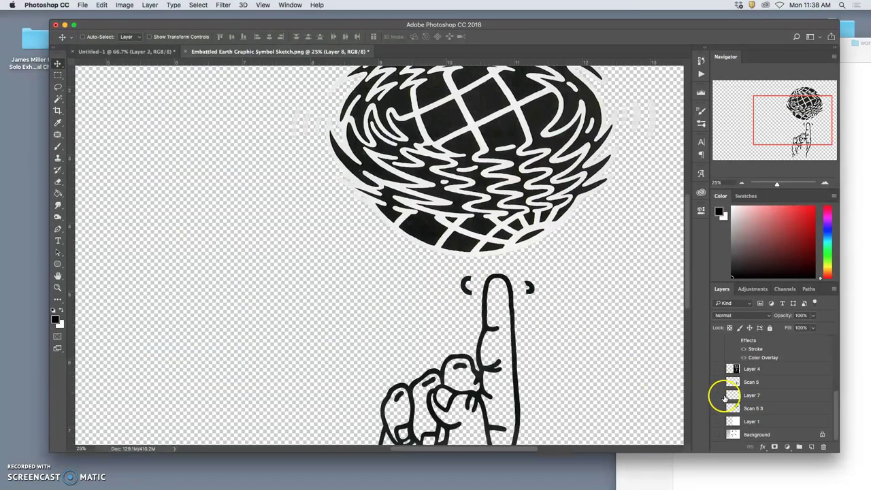
key("super+minus")
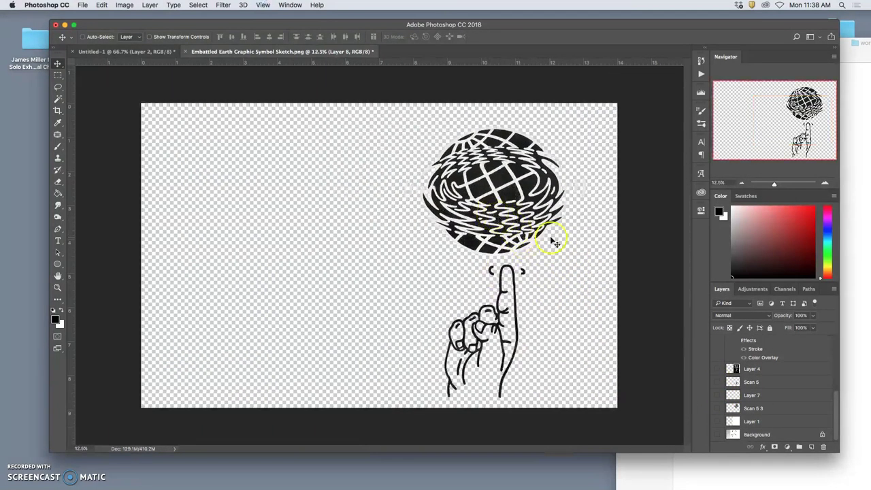
scroll(782, 371, "up", 10)
Give Layer 8 a black Outside Stroke of 21 px in its Layer Style
double_click(767, 345)
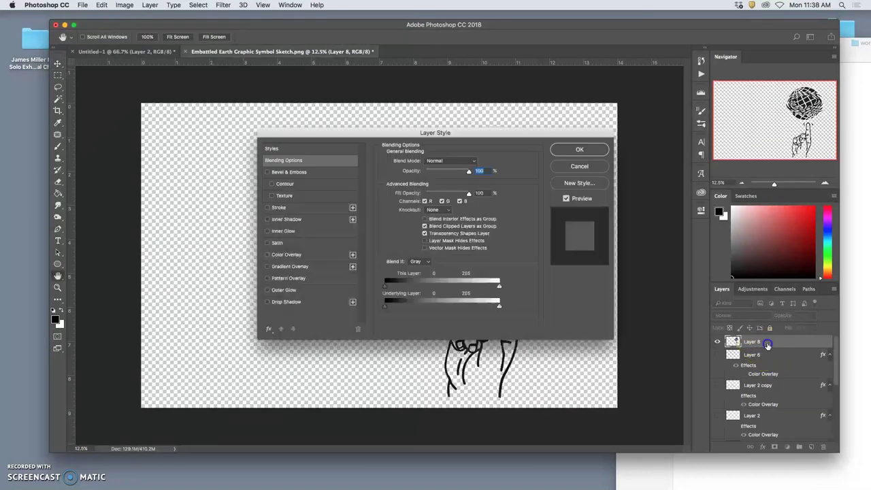
left_click(269, 207)
left_click(287, 209)
mouse_move(472, 138)
left_mouse_down()
mouse_move(317, 142)
mouse_move(239, 195)
left_mouse_up()
left_click_drag(192, 221, 184, 222)
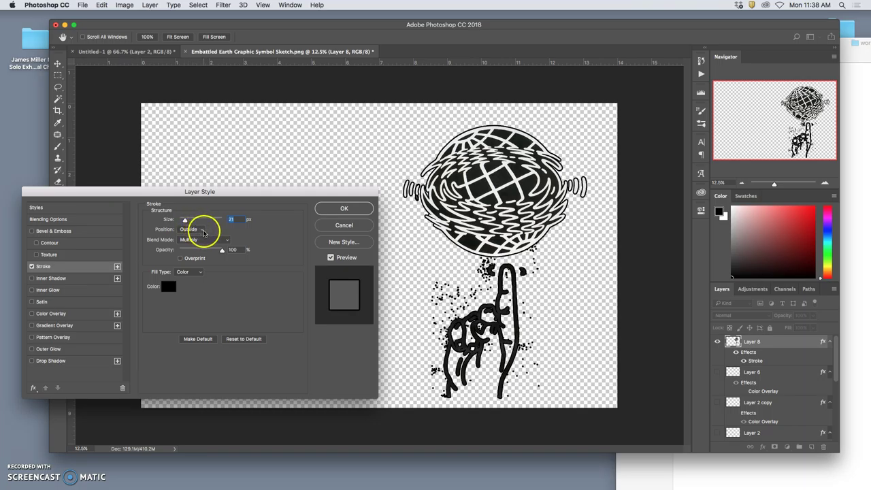
left_click(344, 208)
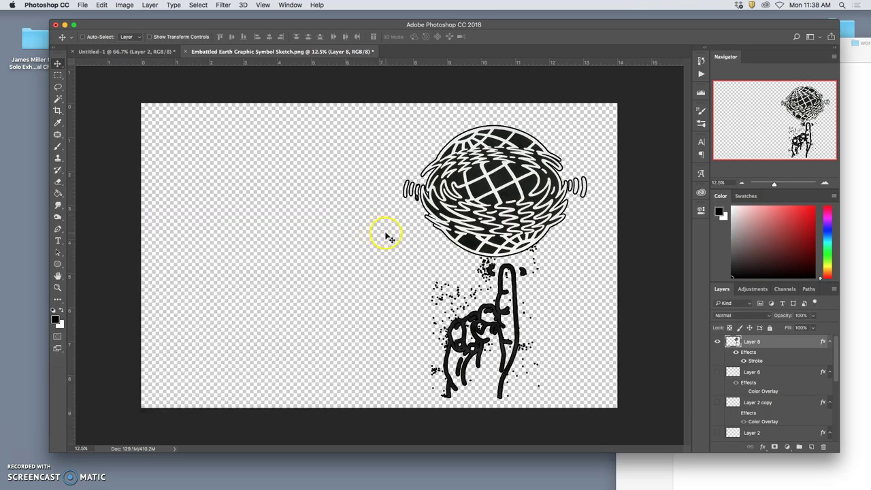
key("super+plus")
key("super+plus")
key("super+plus")
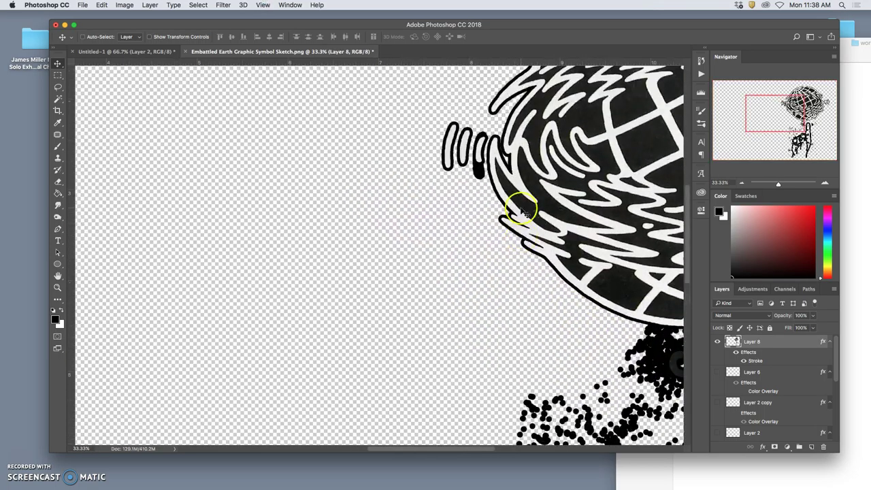
key("super+plus")
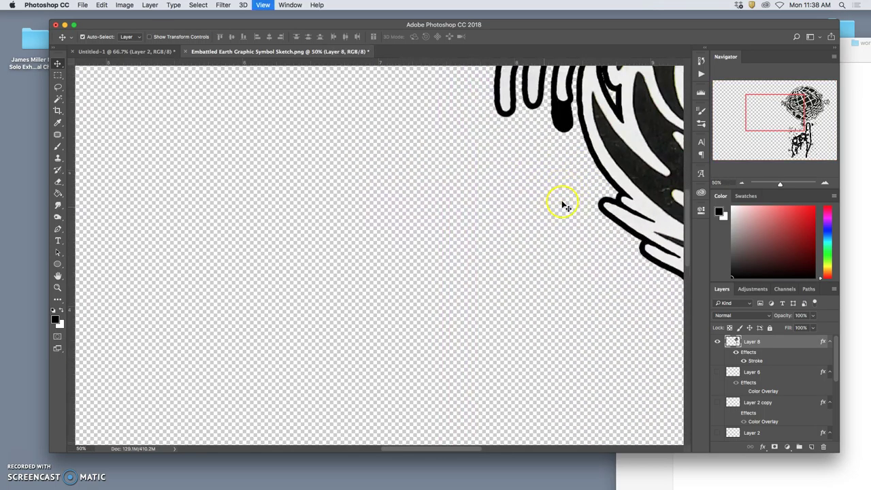
key("super+plus")
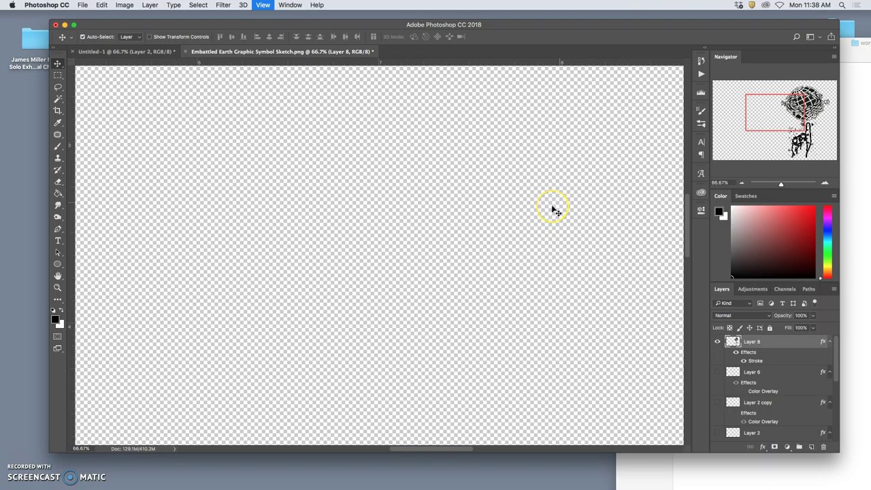
key("super+plus")
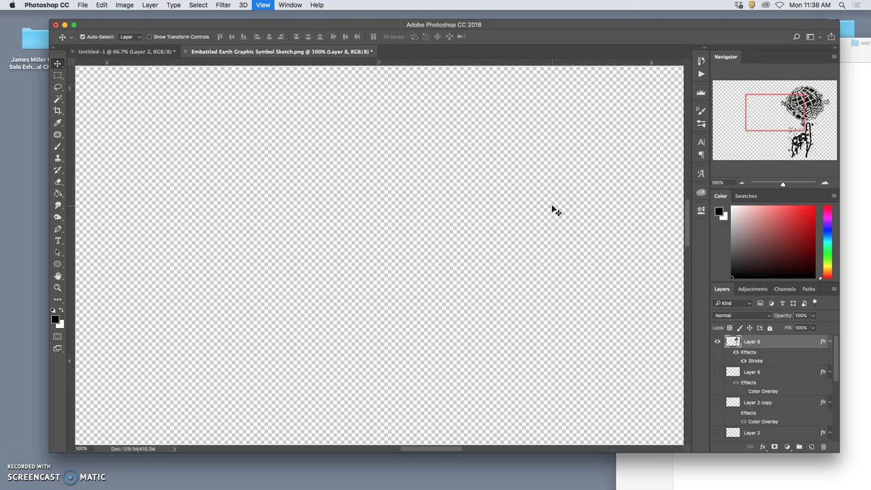
scroll(555, 210, "right", 3)
scroll(555, 204, "right", 3)
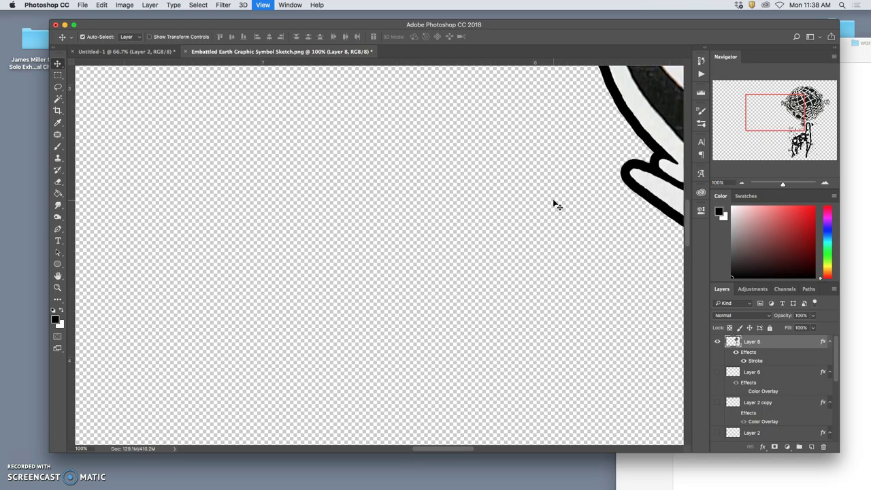
scroll(555, 205, "right", 3)
scroll(554, 204, "right", 3)
scroll(555, 205, "right", 3)
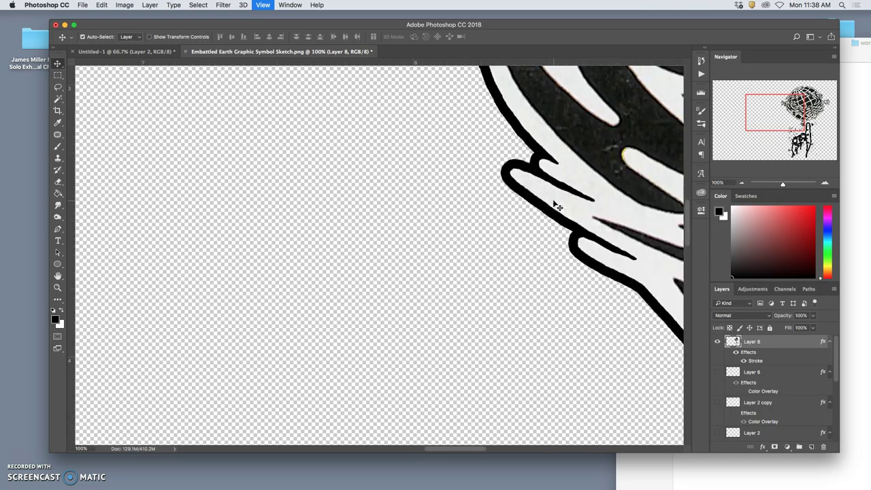
scroll(555, 201, "right", 5)
scroll(556, 200, "up", 3)
left_click(457, 194)
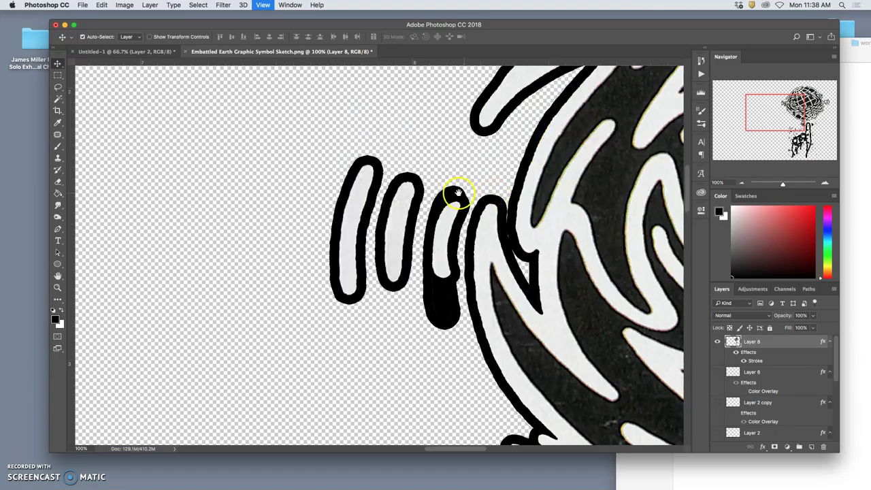
scroll(459, 191, "down", 2)
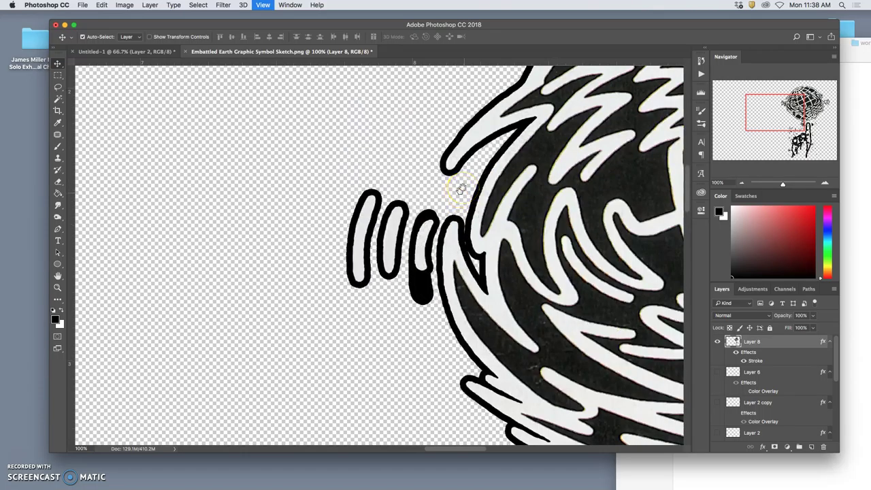
key("super+minus")
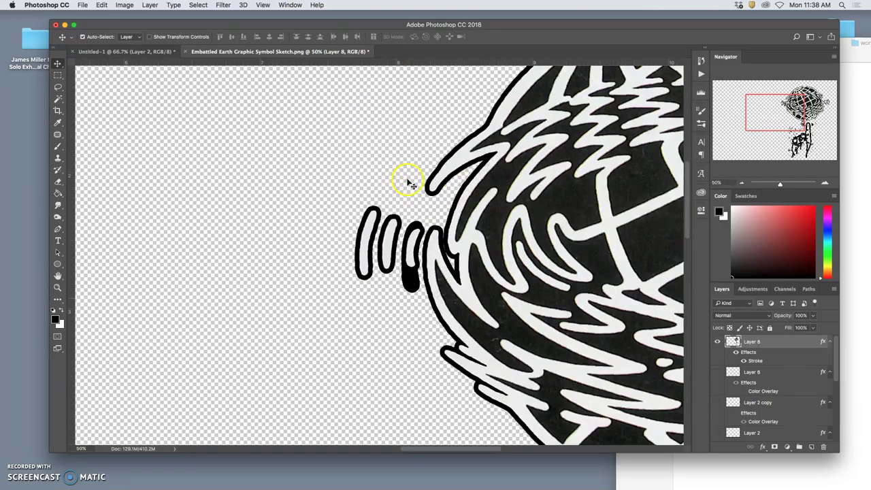
key("super+minus")
key("super+minus")
key("super+minus")
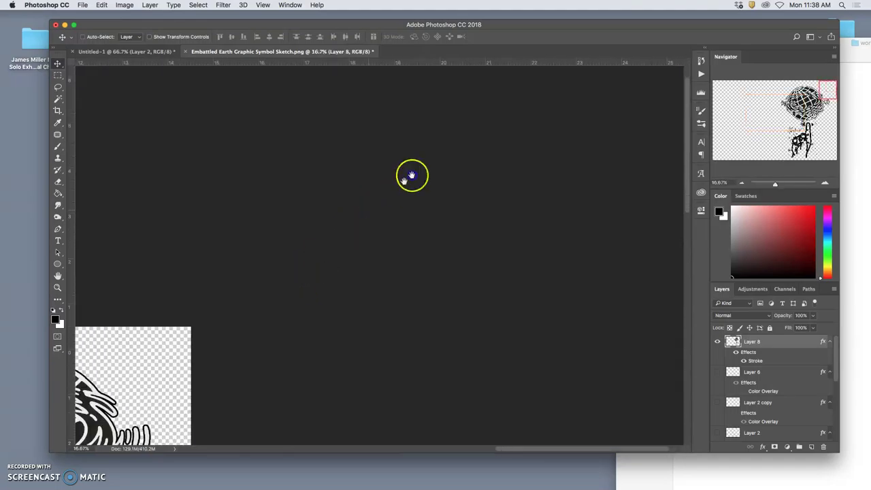
key("super+plus")
key("super+plus")
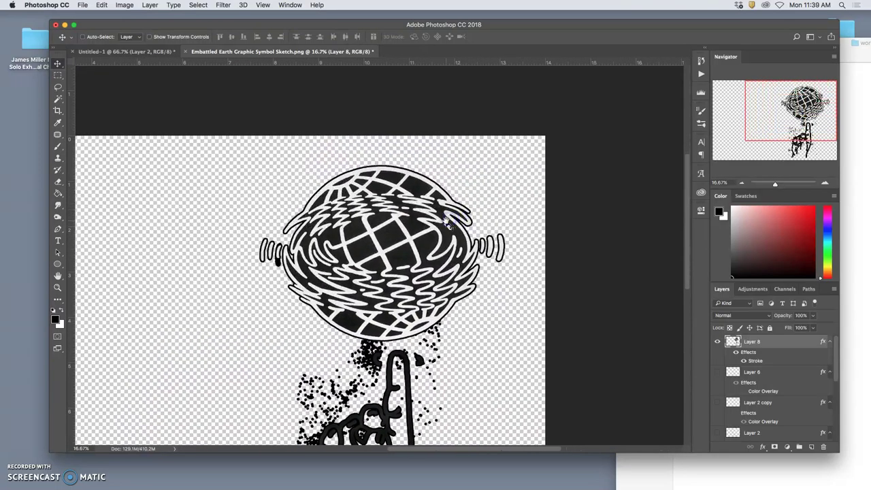
scroll(333, 246, "left", 3)
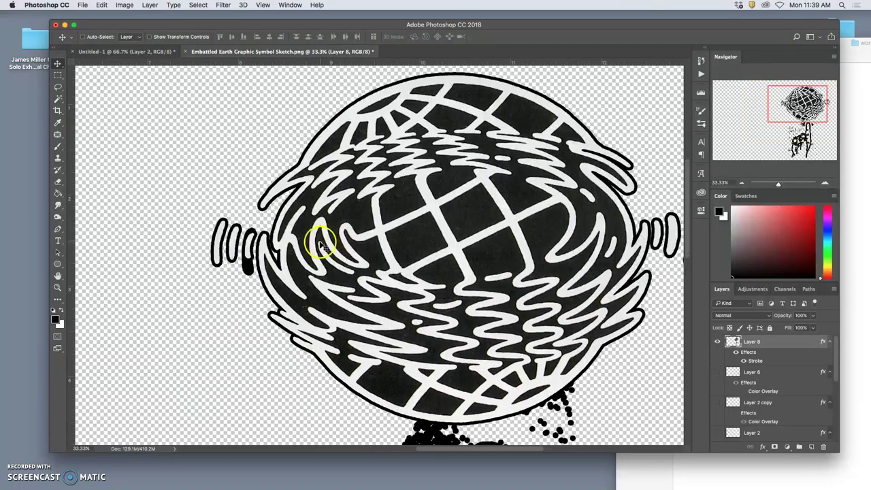
key("super+plus")
scroll(309, 248, "right", 3)
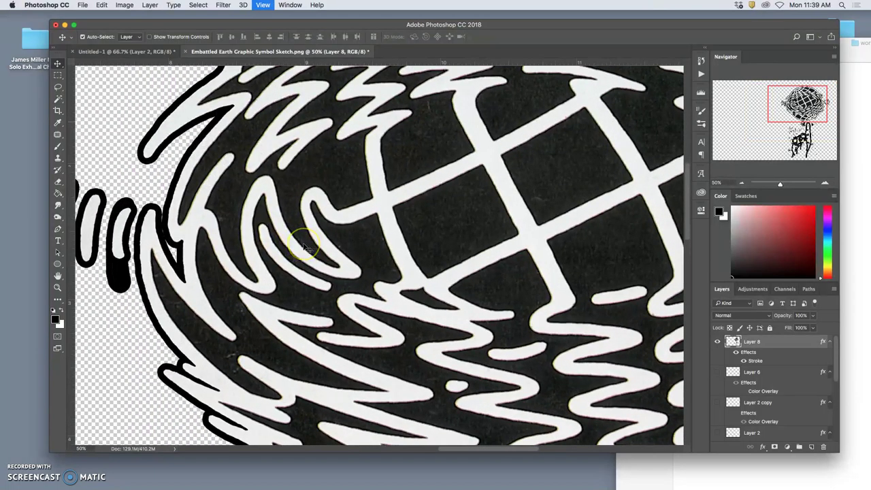
key("super+plus")
key("super+plus")
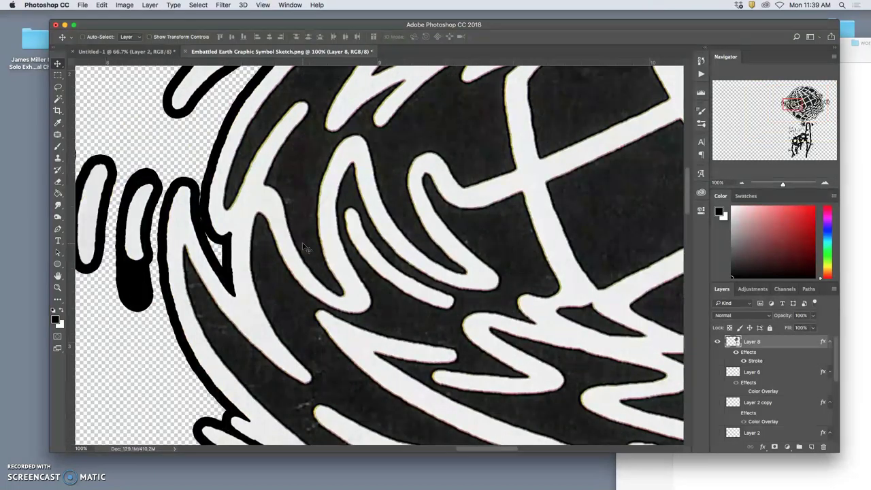
scroll(305, 249, "left", 3)
left_click(785, 372)
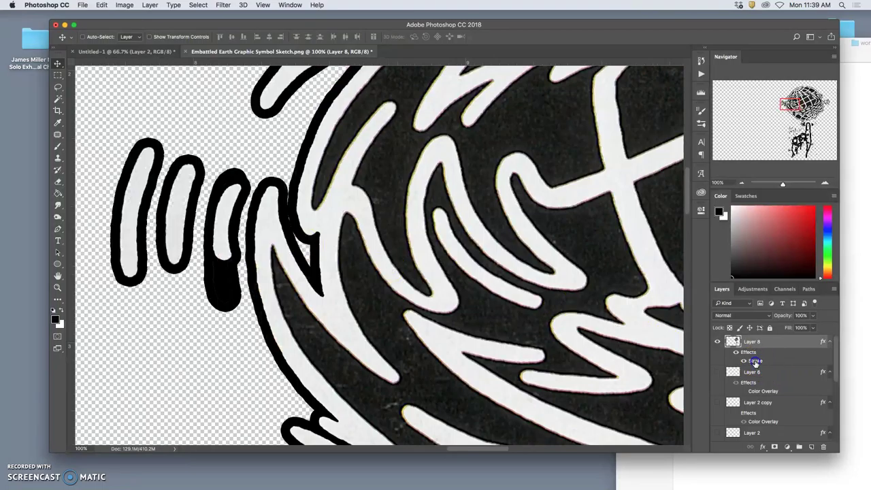
double_click(755, 361)
left_click_drag(271, 196, 632, 198)
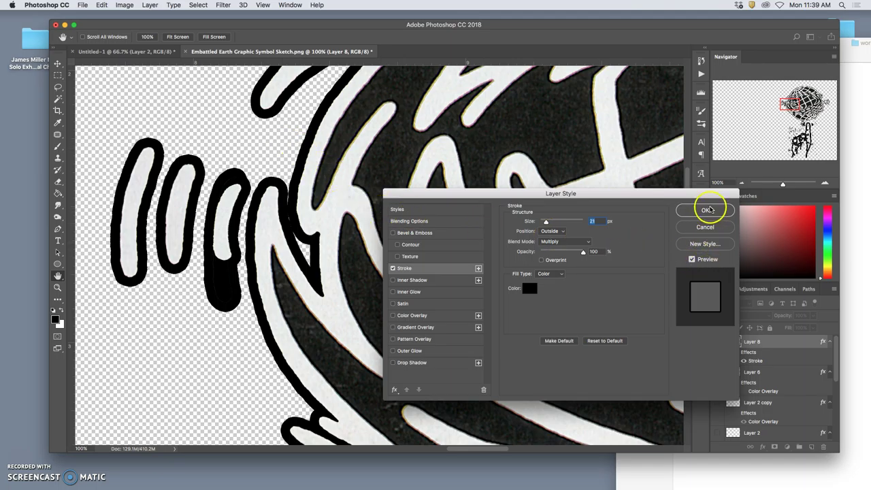
left_click(705, 227)
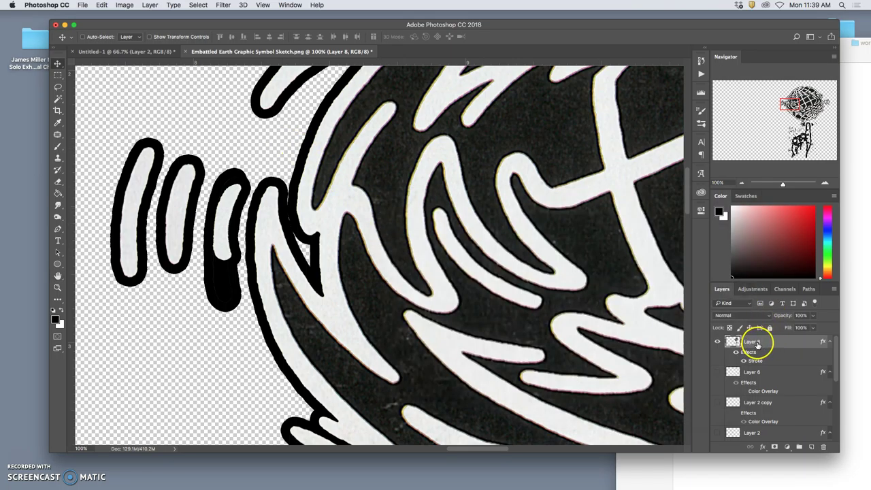